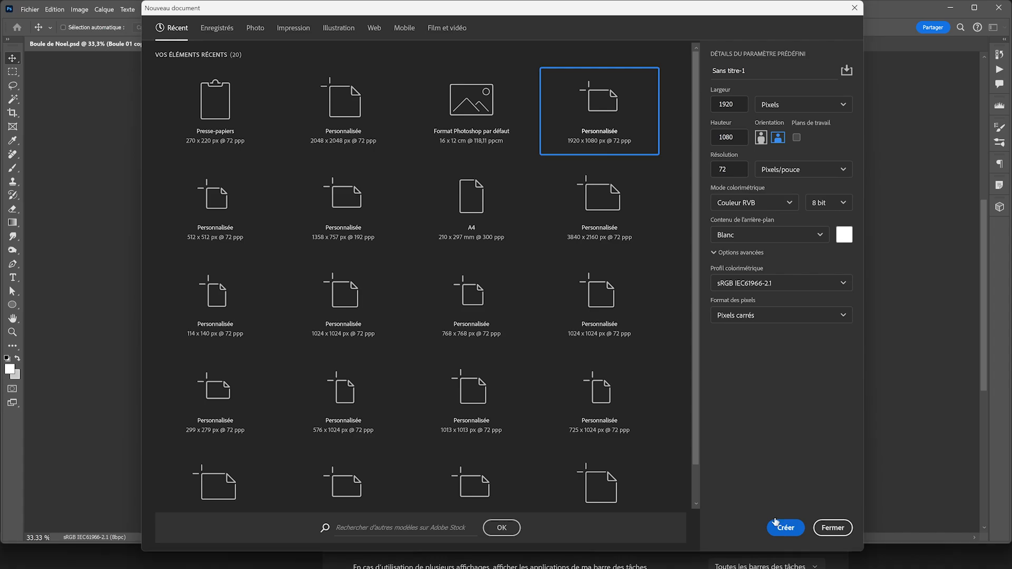
Step: Create a 1920 x 1080 px document at 72 ppi and add a blue solid colour fill layer
{"action": "left_click", "coordinate": [775, 523]}
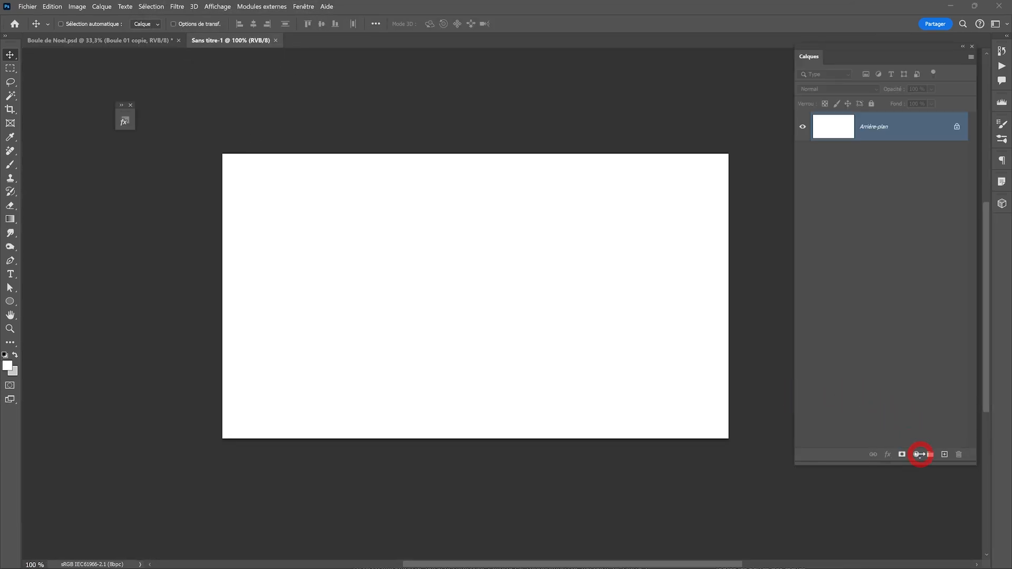
{"action": "left_click", "coordinate": [916, 457]}
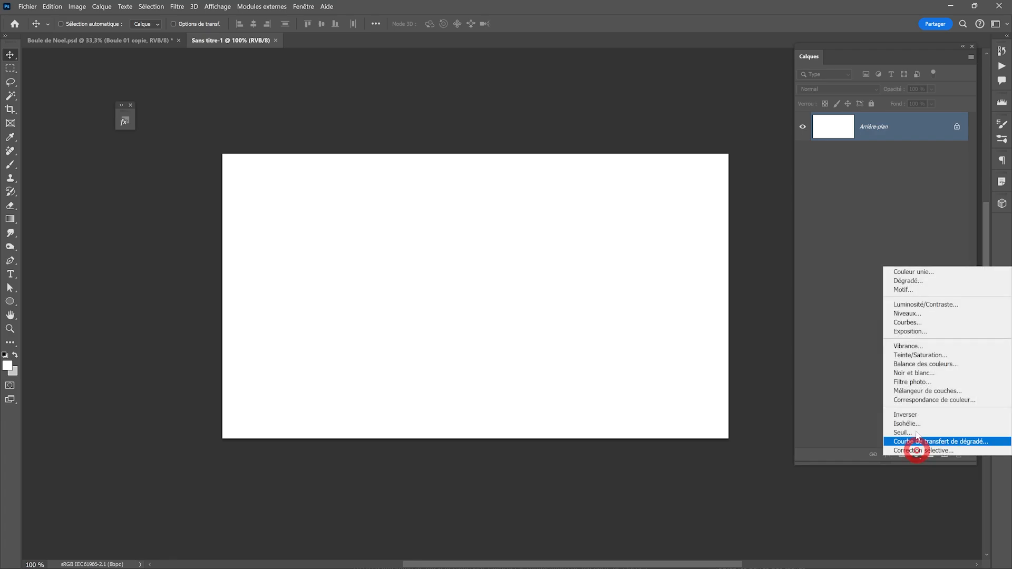
{"action": "left_click", "coordinate": [912, 272]}
{"action": "left_click", "coordinate": [774, 420]}
{"action": "left_click", "coordinate": [755, 389]}
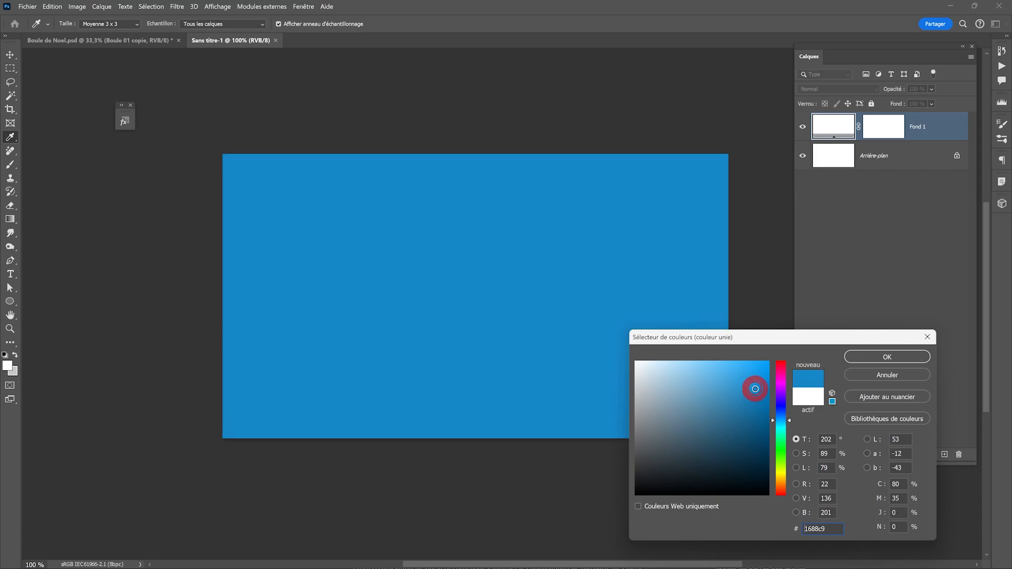
{"action": "left_click_drag", "start_coordinate": [755, 389], "coordinate": [760, 389]}
{"action": "left_click", "coordinate": [873, 363]}
{"action": "left_click", "coordinate": [322, 287]}
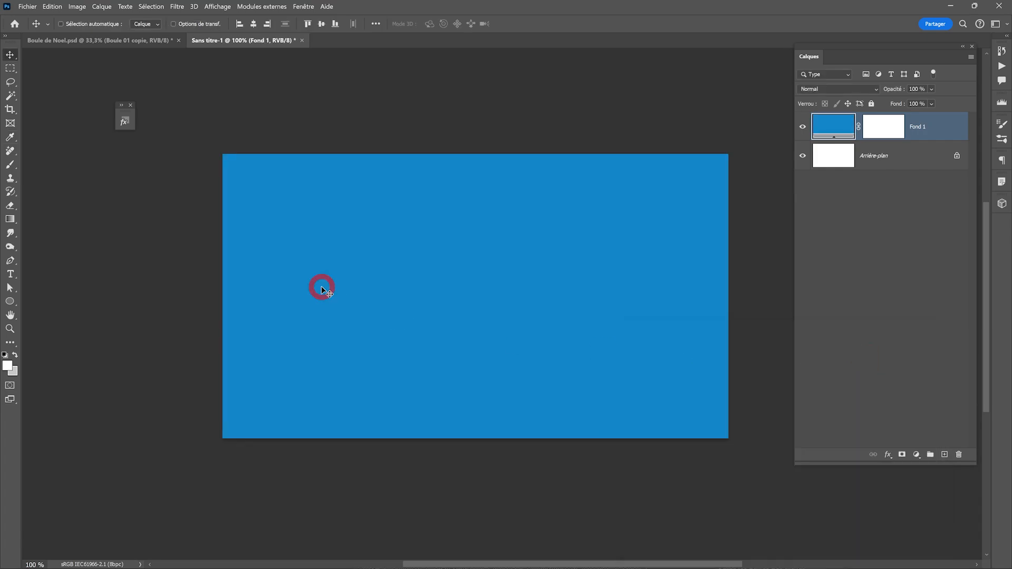
Step: Draw a white circle about 806 px wide near the canvas centre with the Ellipse tool in Shape mode, without a stroke
{"action": "left_click", "coordinate": [9, 301]}
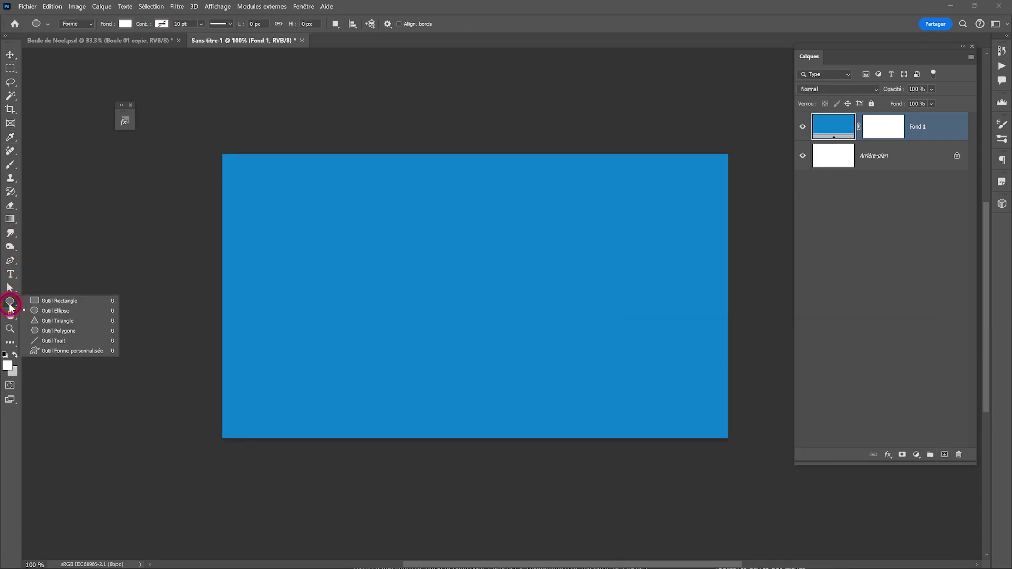
{"action": "left_click", "coordinate": [51, 312]}
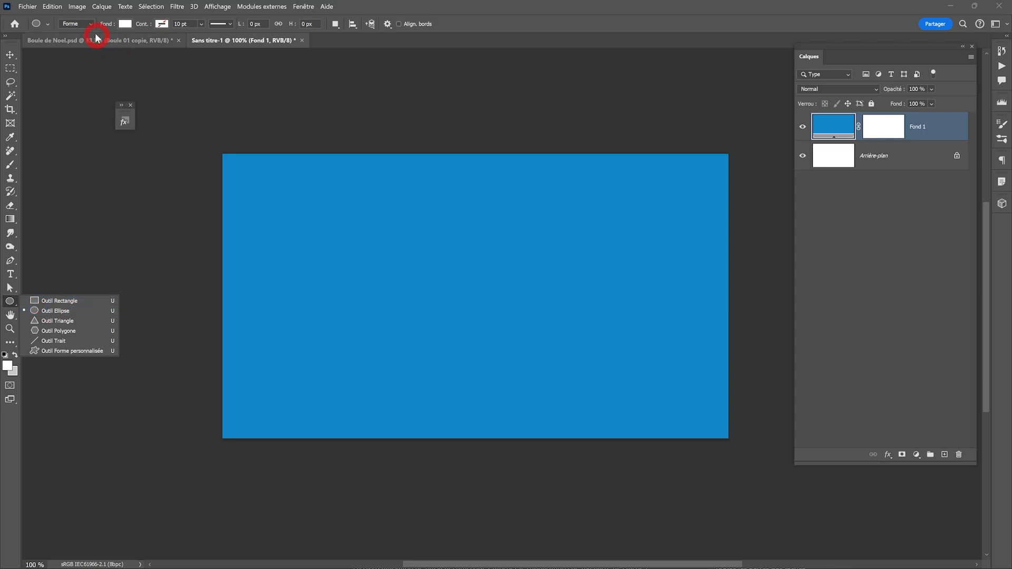
{"action": "left_click", "coordinate": [76, 23]}
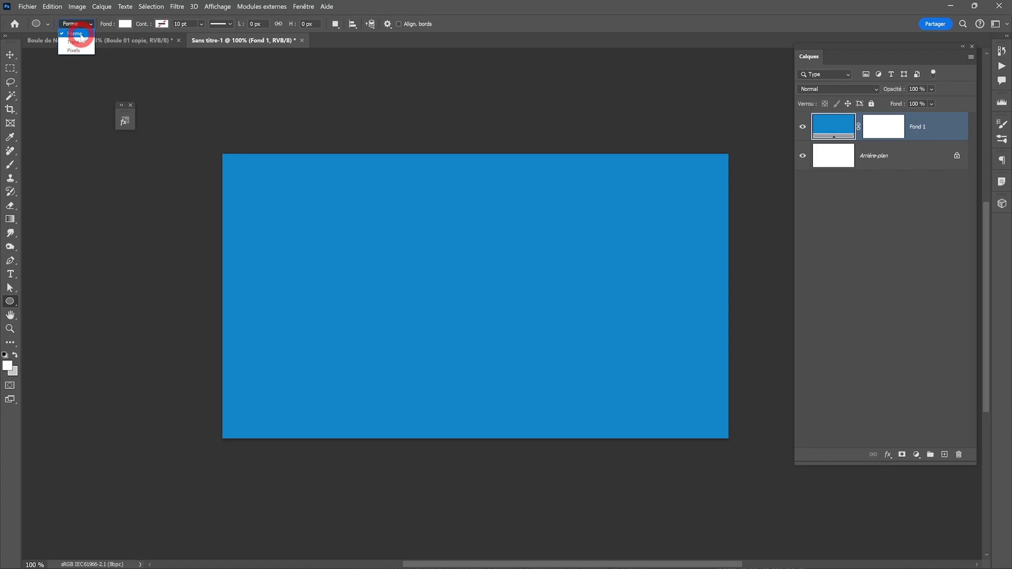
{"action": "left_click", "coordinate": [79, 34]}
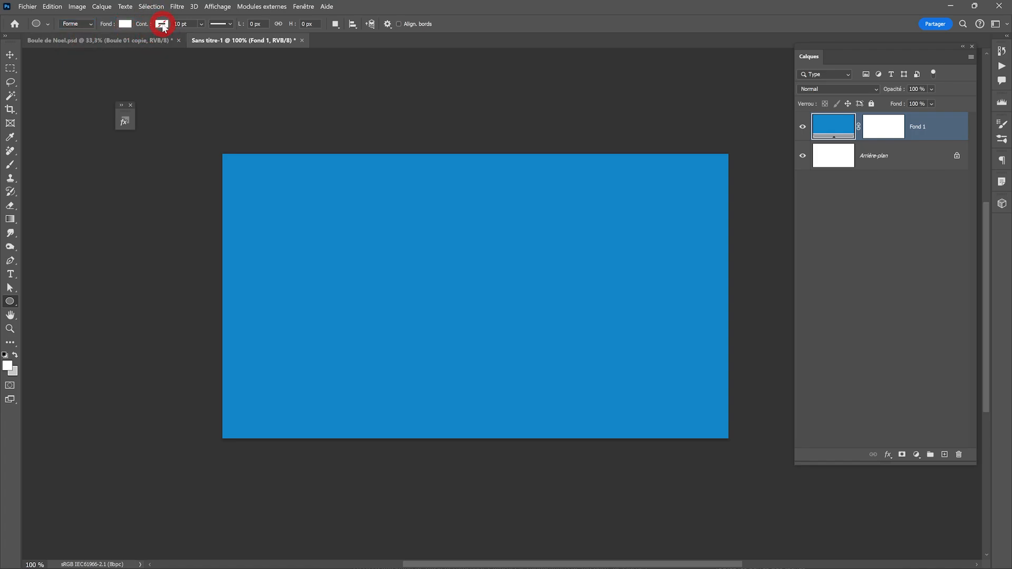
{"action": "left_click_drag", "start_coordinate": [393, 218], "coordinate": [610, 397]}
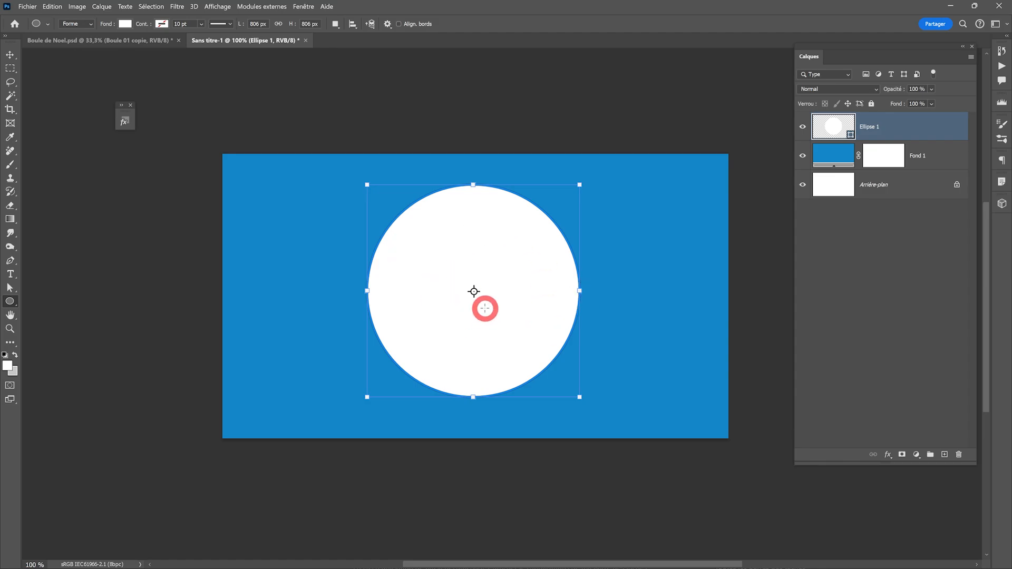
Step: Change the circle's fill colour to the orange-red #c04114
{"action": "double_click", "coordinate": [834, 129]}
{"action": "left_click_drag", "start_coordinate": [775, 339], "coordinate": [730, 68]}
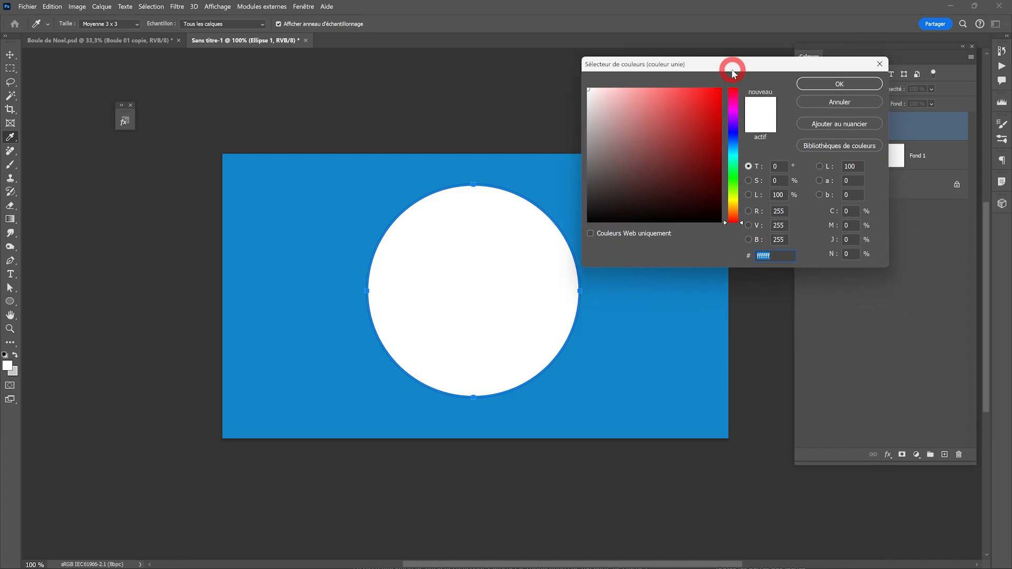
{"action": "left_click", "coordinate": [733, 150]}
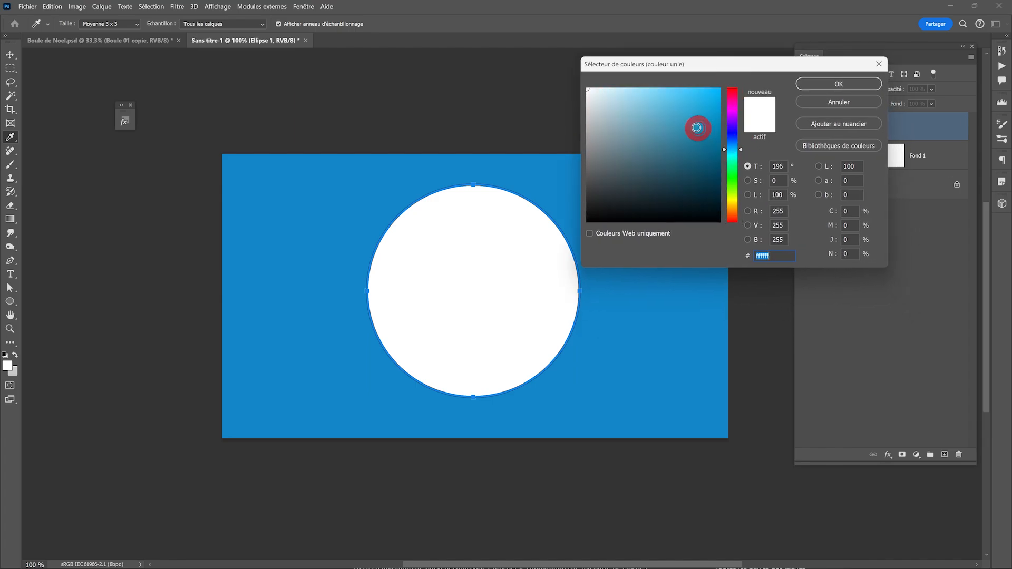
{"action": "left_click", "coordinate": [698, 132]}
{"action": "mouse_move", "coordinate": [699, 131]}
{"action": "left_mouse_down"}
{"action": "mouse_move", "coordinate": [733, 177]}
{"action": "mouse_move", "coordinate": [733, 219]}
{"action": "mouse_move", "coordinate": [700, 152]}
{"action": "left_mouse_up"}
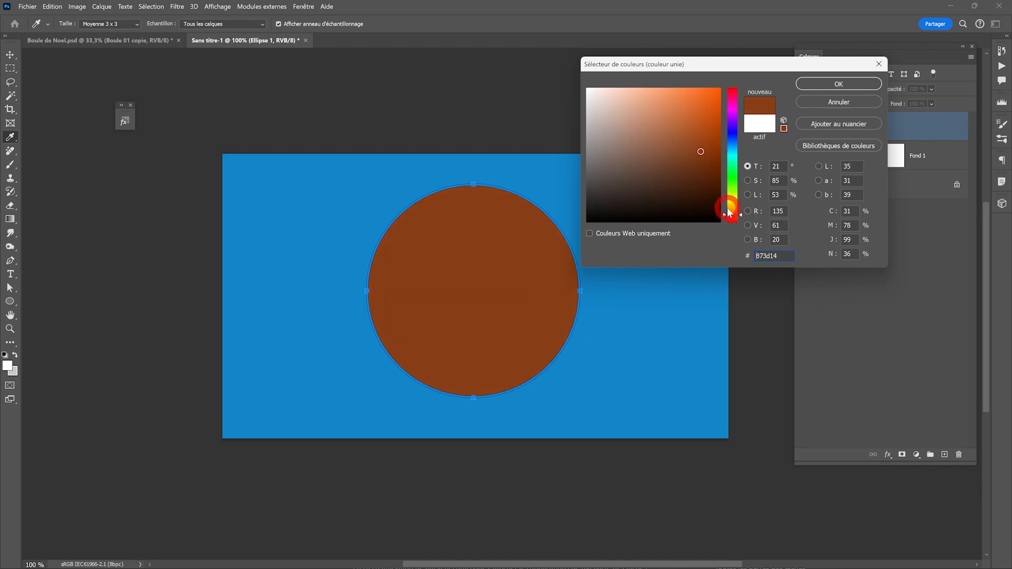
{"action": "left_click", "coordinate": [731, 217]}
{"action": "left_click_drag", "start_coordinate": [731, 217], "coordinate": [732, 217]}
{"action": "left_click_drag", "start_coordinate": [713, 129], "coordinate": [706, 121]}
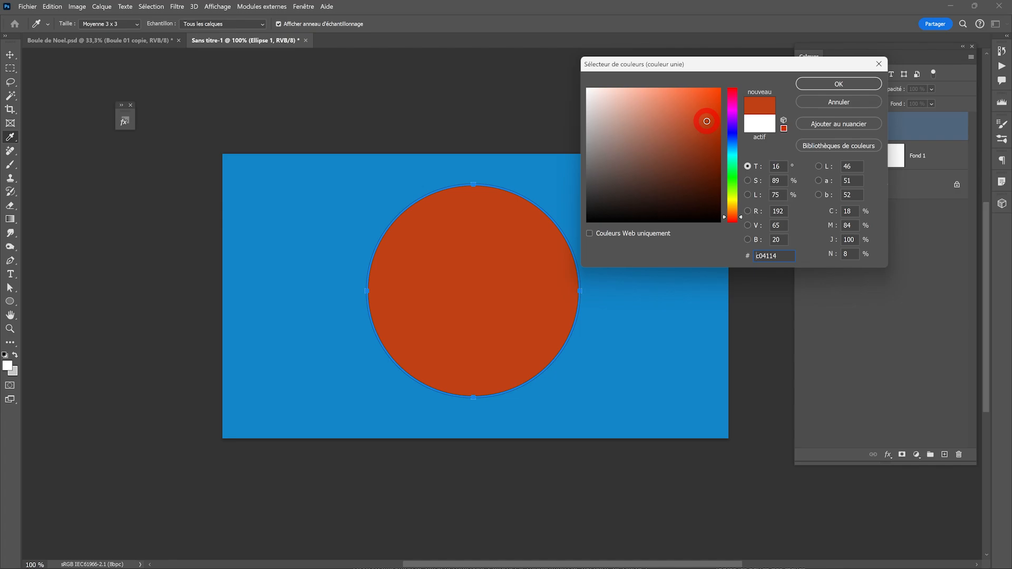
{"action": "left_click", "coordinate": [817, 83]}
Step: Apply the saved layer style Boules03 to the circle's layer and collapse the styles list
{"action": "key", "text": "ctrl+plus"}
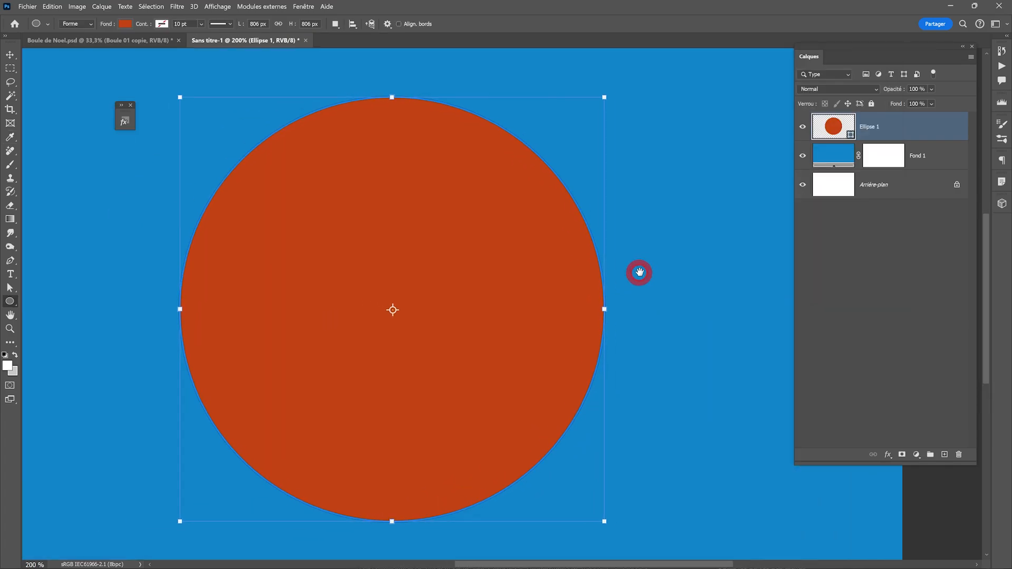
{"action": "left_click_drag", "start_coordinate": [640, 272], "coordinate": [691, 262]}
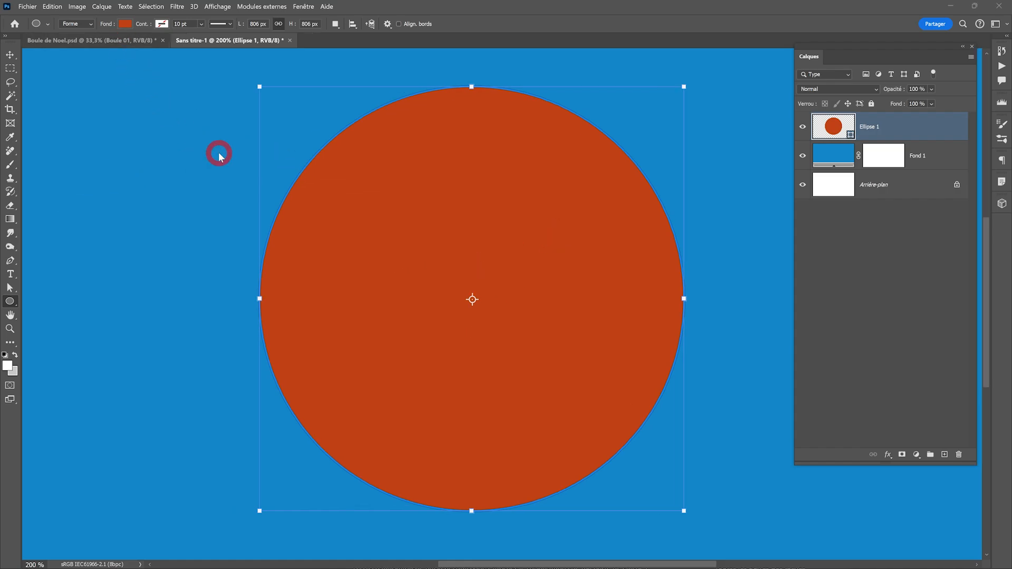
{"action": "left_click", "coordinate": [302, 7]}
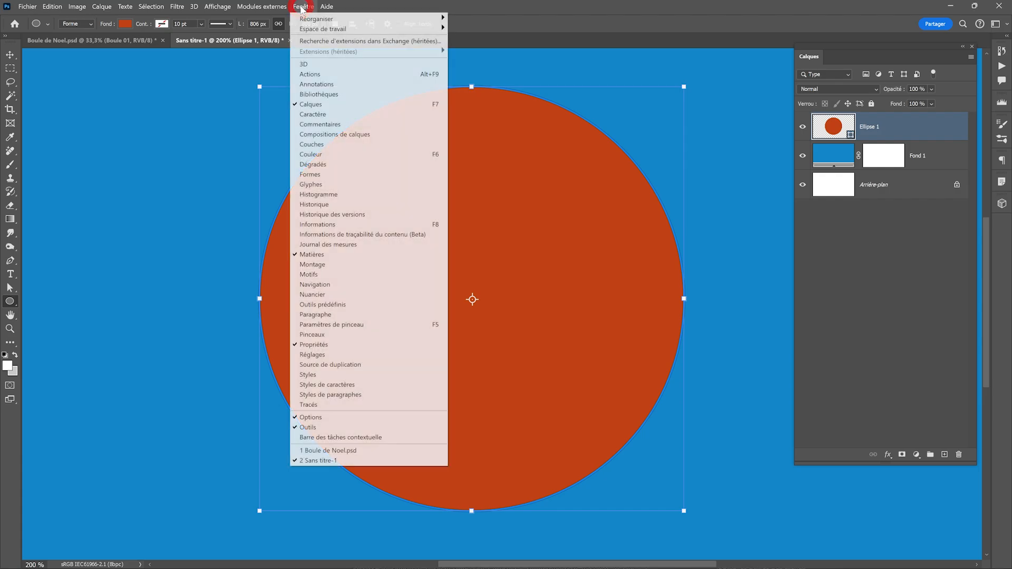
{"action": "left_click", "coordinate": [316, 372]}
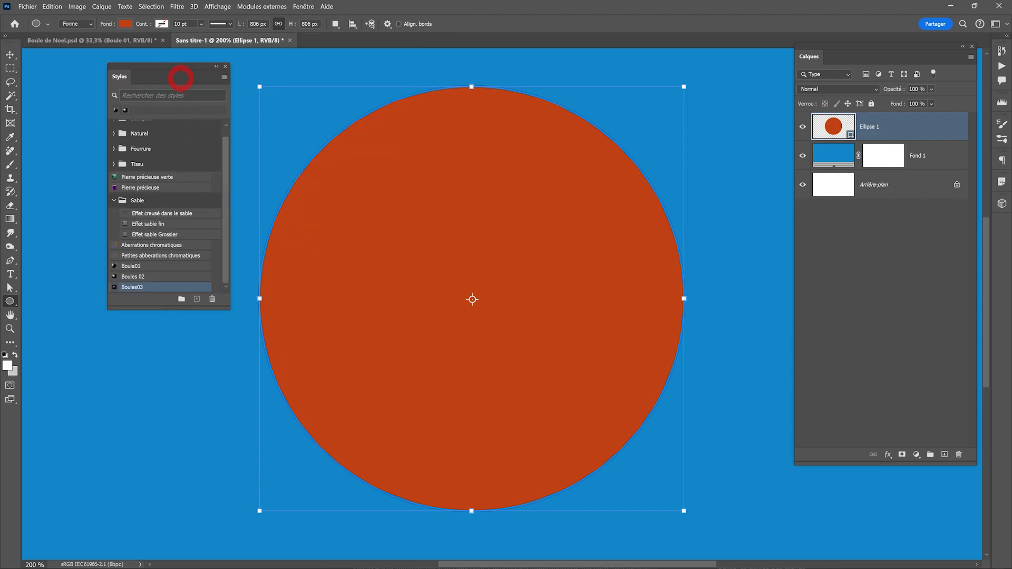
{"action": "left_click", "coordinate": [112, 199]}
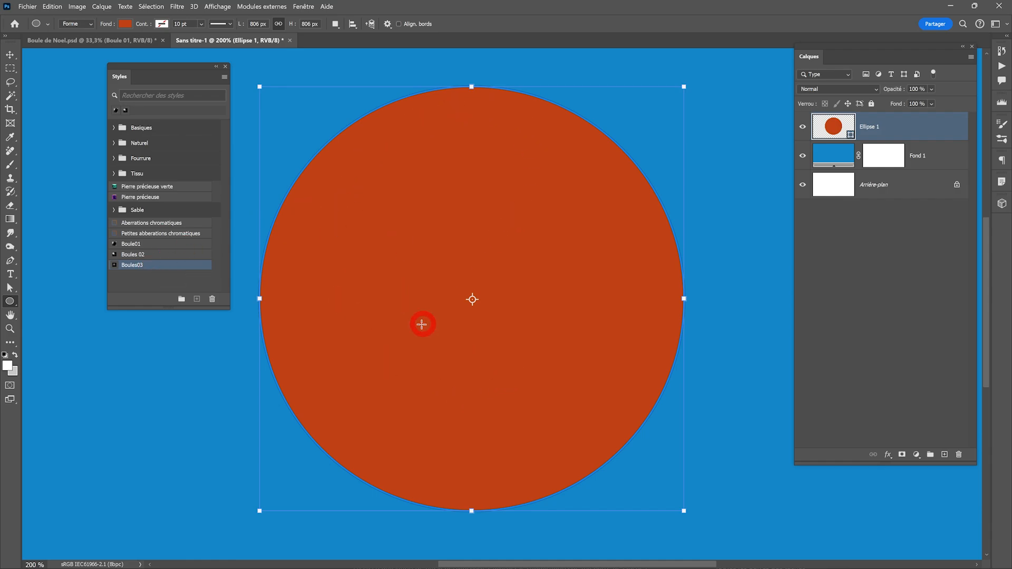
{"action": "left_click_drag", "start_coordinate": [150, 265], "coordinate": [924, 122]}
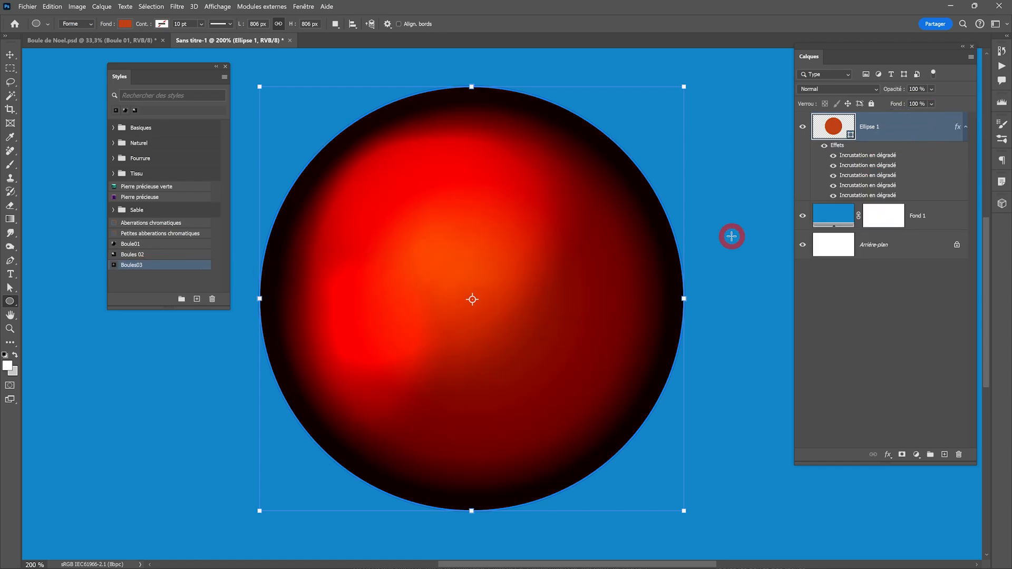
{"action": "left_click_drag", "start_coordinate": [592, 281], "coordinate": [518, 292]}
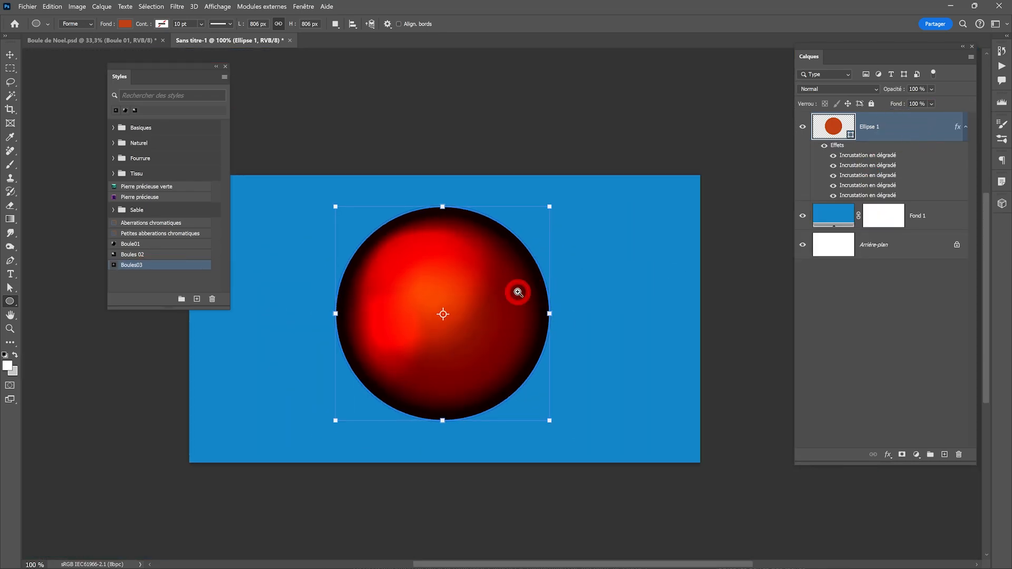
{"action": "left_click", "coordinate": [518, 292]}
{"action": "left_click", "coordinate": [212, 68]}
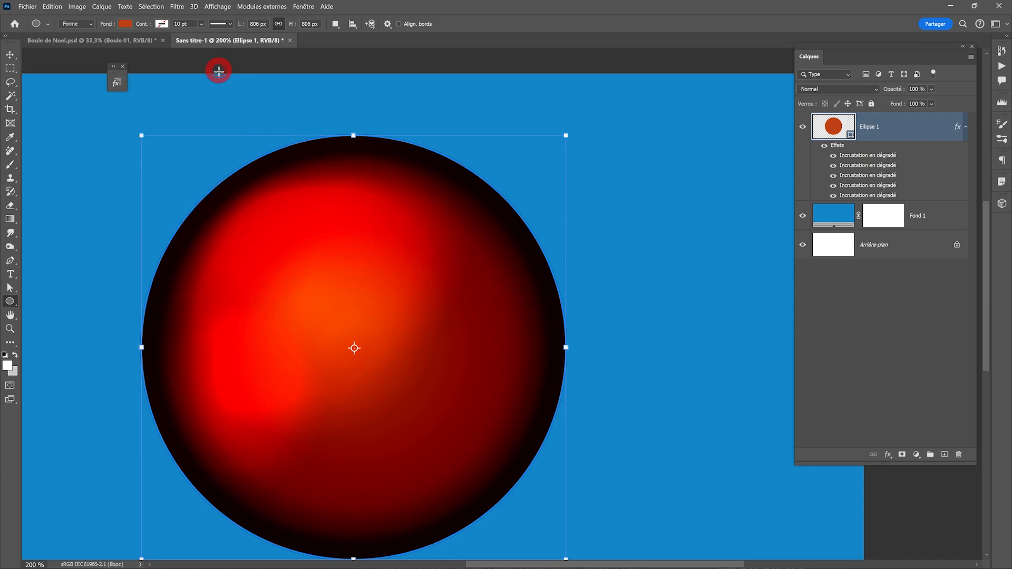
Step: Open the circle's layer style settings and arrange the dialog and canvas so that most of the circle is uncovered
{"action": "left_click_drag", "start_coordinate": [408, 250], "coordinate": [446, 220]}
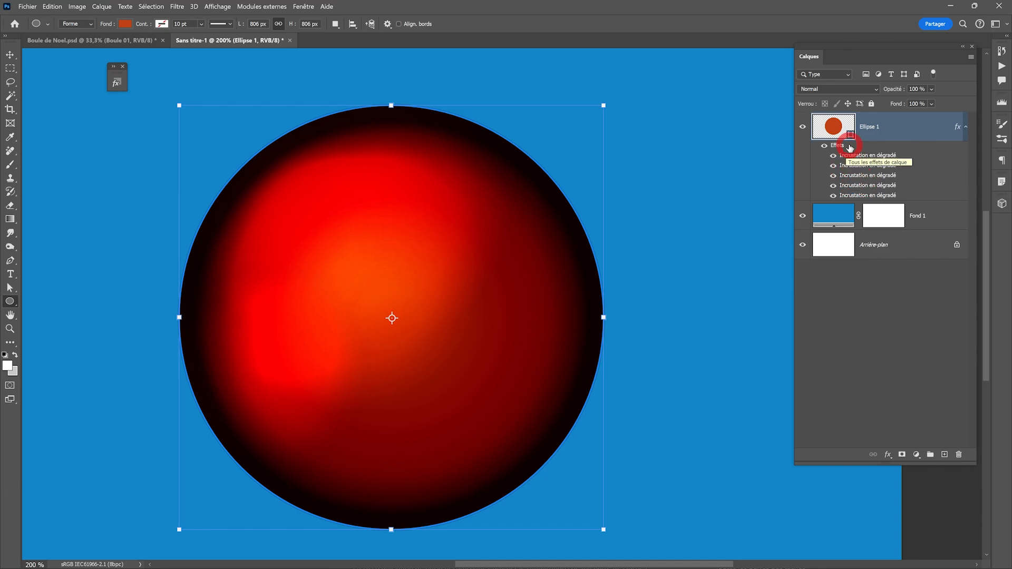
{"action": "double_click", "coordinate": [916, 131]}
{"action": "left_click_drag", "start_coordinate": [522, 118], "coordinate": [742, 58]}
{"action": "left_click_drag", "start_coordinate": [359, 197], "coordinate": [296, 156]}
{"action": "left_click_drag", "start_coordinate": [531, 58], "coordinate": [607, 58]}
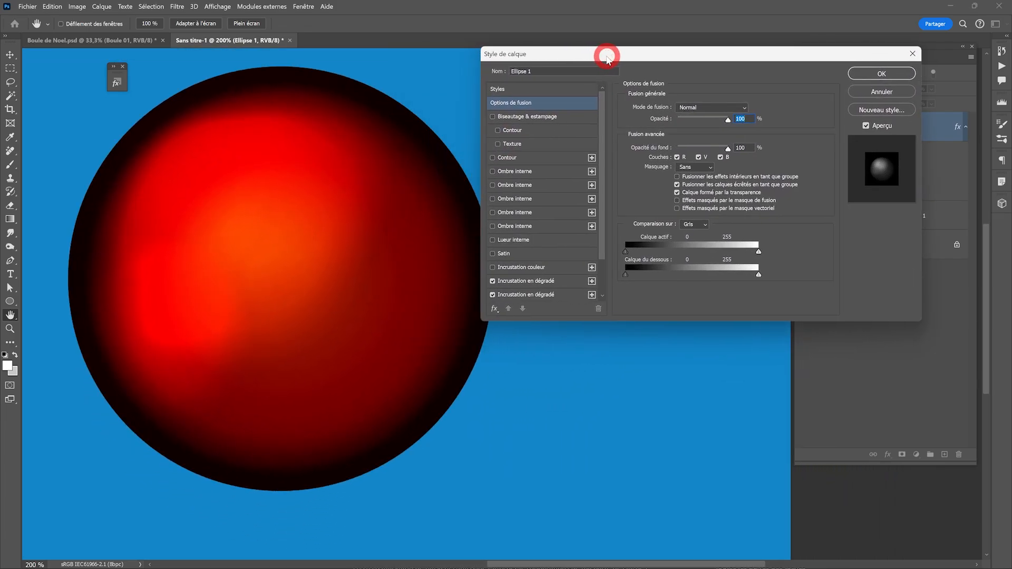
Step: Delete all unused effects from the circle's layer style, keeping only the five gradient overlays
{"action": "left_click_drag", "start_coordinate": [598, 117], "coordinate": [606, 161]}
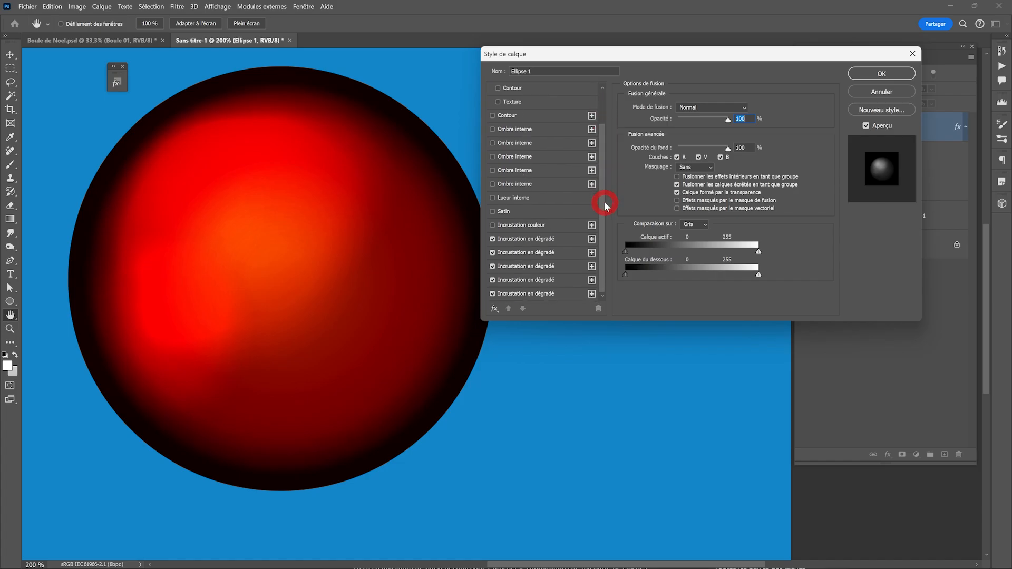
{"action": "left_click_drag", "start_coordinate": [604, 202], "coordinate": [604, 201]}
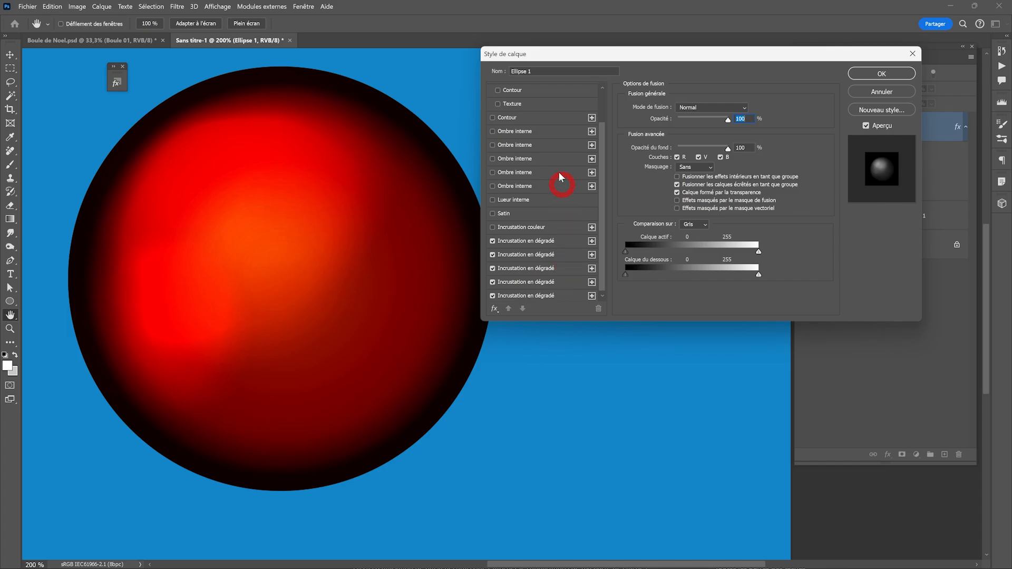
{"action": "left_click", "coordinate": [563, 133]}
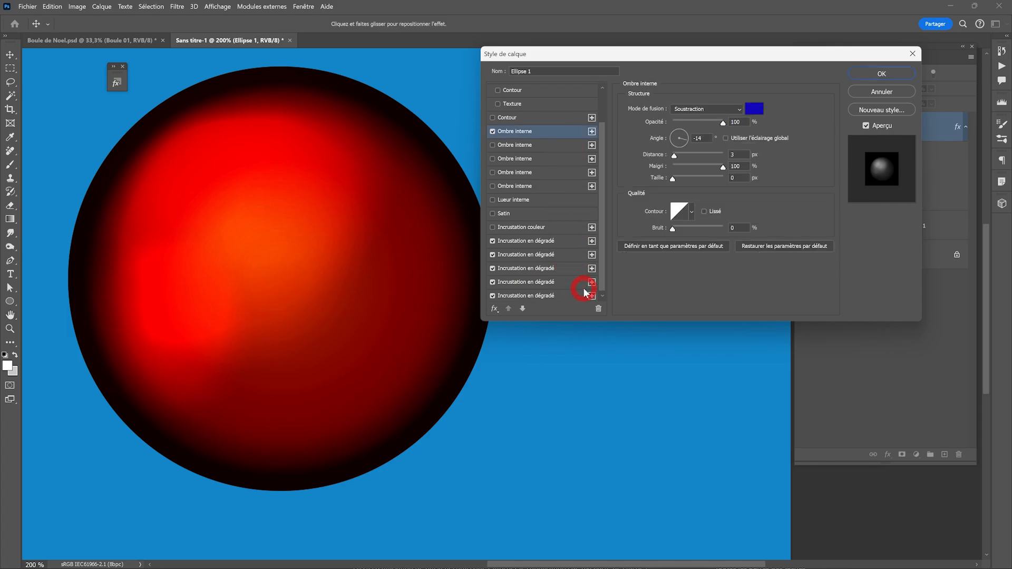
{"action": "left_click", "coordinate": [598, 308]}
{"action": "left_click", "coordinate": [598, 309]}
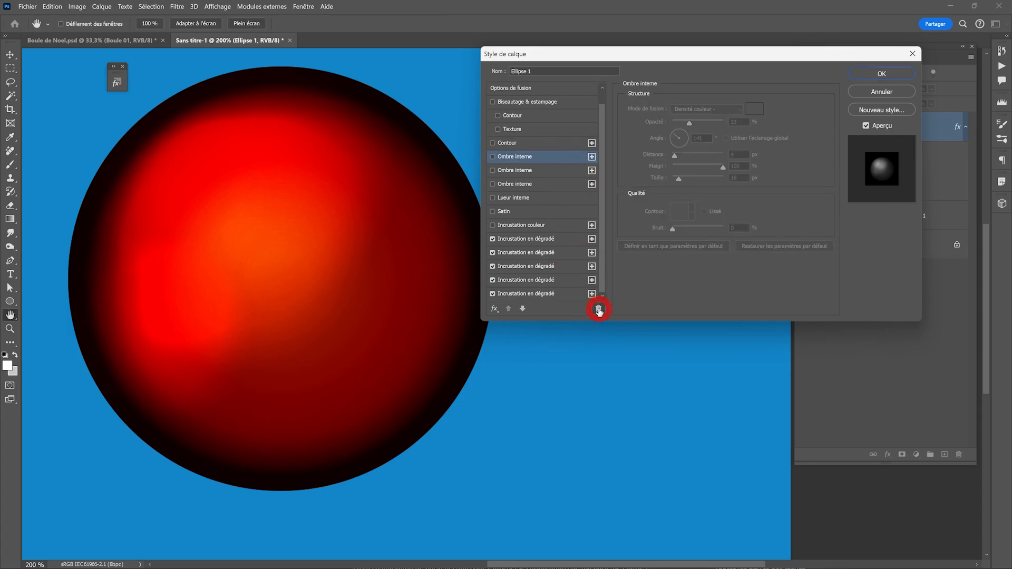
{"action": "left_click", "coordinate": [599, 310]}
{"action": "left_click", "coordinate": [599, 310]}
{"action": "left_click", "coordinate": [599, 309]}
{"action": "left_click", "coordinate": [599, 309]}
{"action": "left_click", "coordinate": [599, 309]}
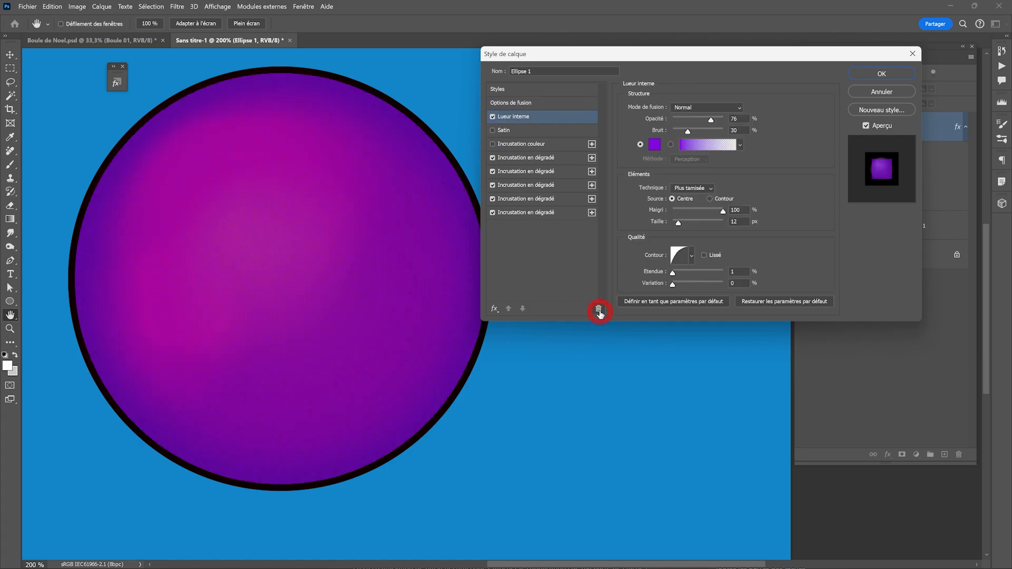
{"action": "left_click", "coordinate": [599, 310]}
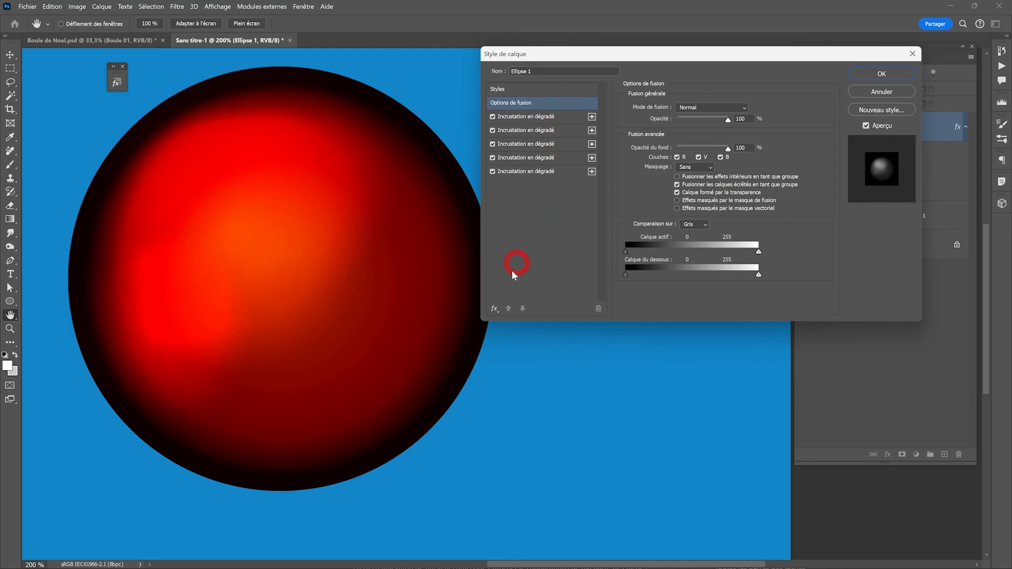
{"action": "left_click", "coordinate": [495, 308]}
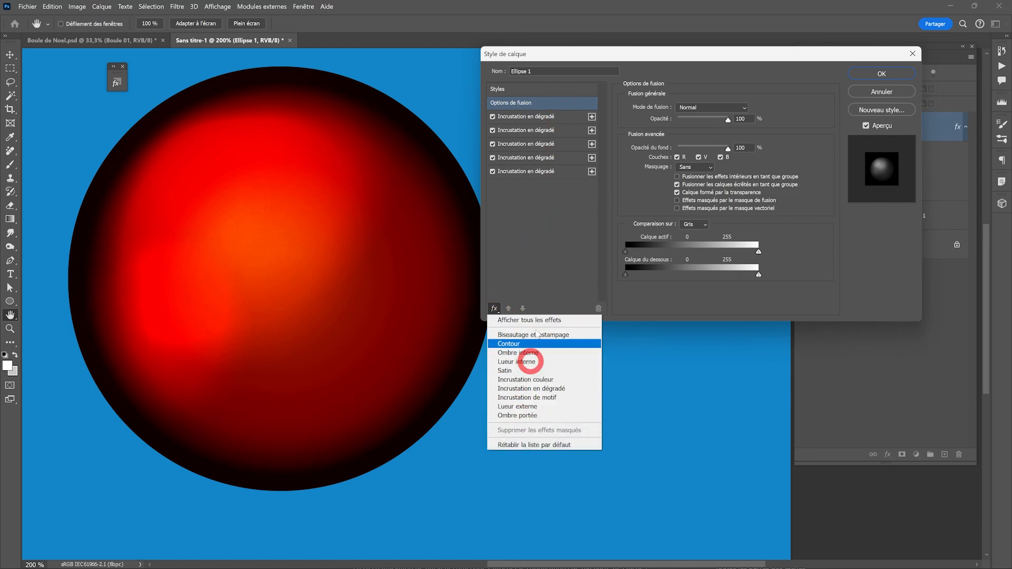
{"action": "left_click", "coordinate": [551, 242]}
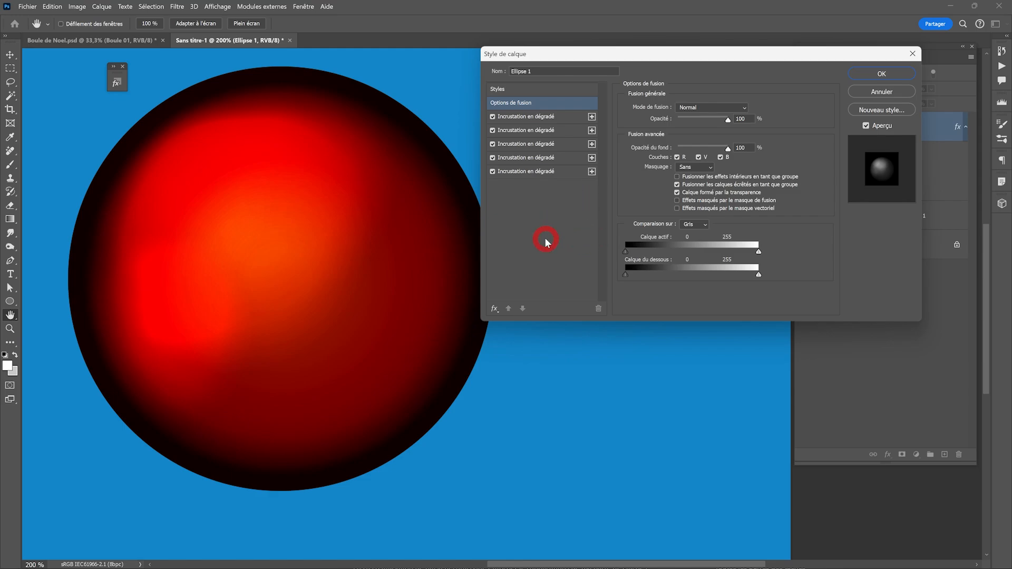
Step: Disable the first four gradient overlays and open the settings of the fifth, lowest one
{"action": "left_click", "coordinate": [492, 116]}
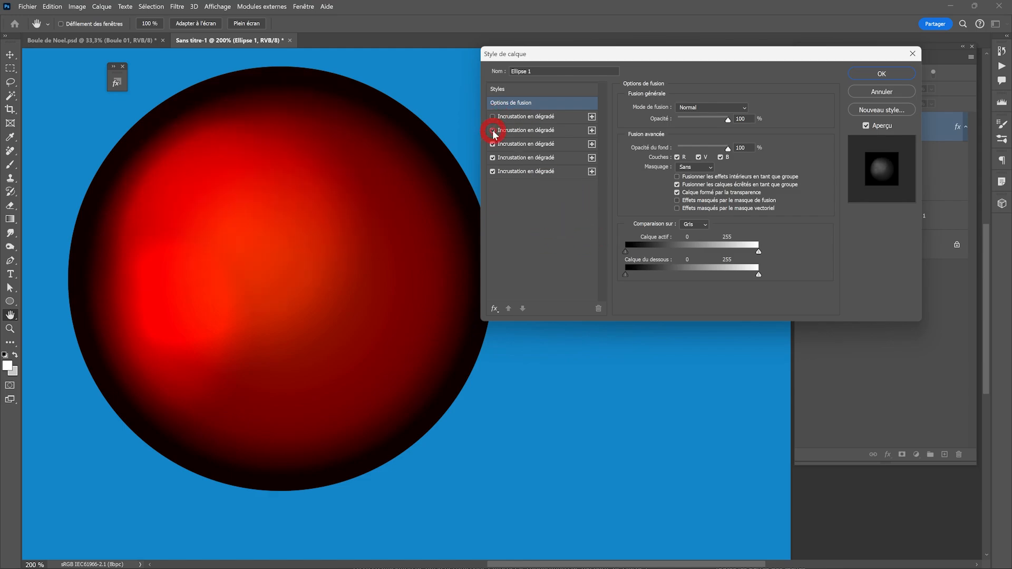
{"action": "left_click", "coordinate": [493, 130]}
{"action": "left_click", "coordinate": [493, 144]}
{"action": "left_click", "coordinate": [492, 158]}
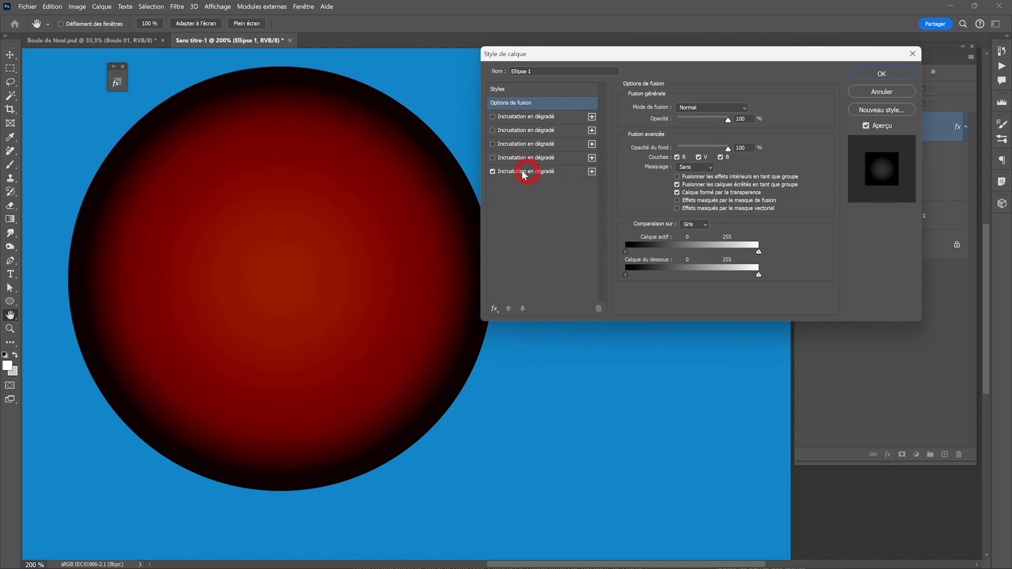
{"action": "left_click", "coordinate": [563, 173]}
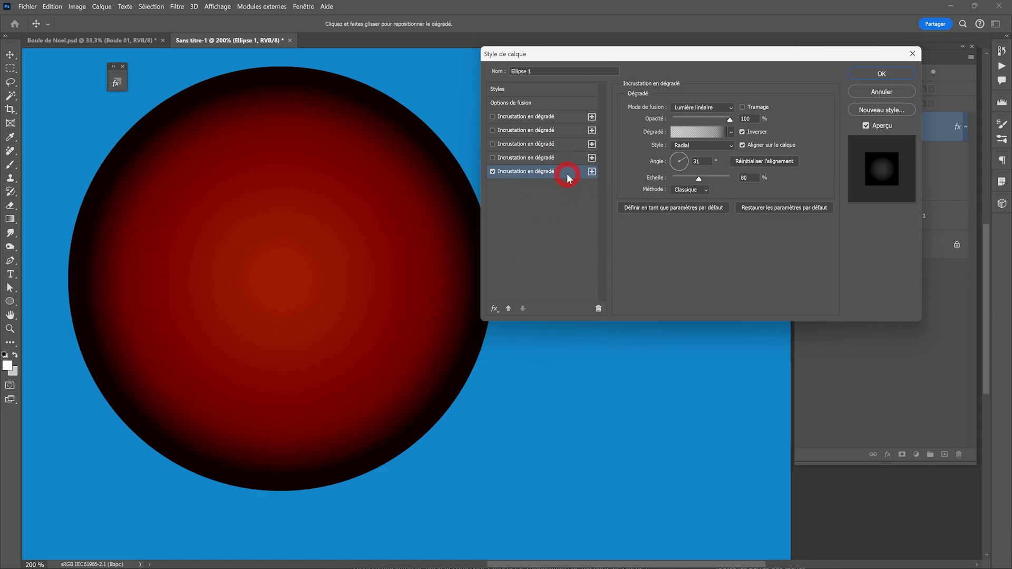
{"action": "left_click", "coordinate": [495, 309]}
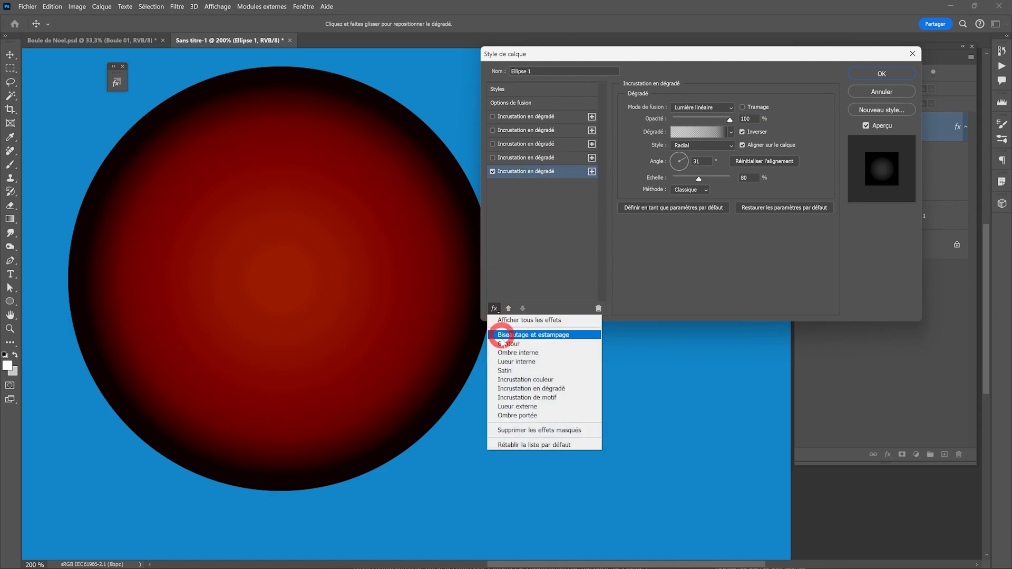
{"action": "left_click", "coordinate": [531, 390]}
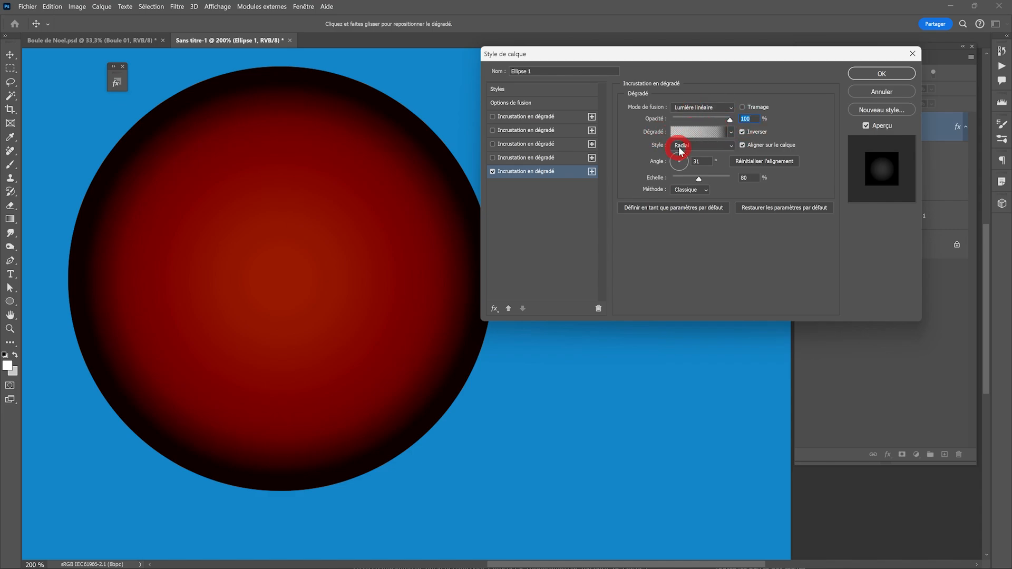
{"action": "left_click", "coordinate": [743, 145]}
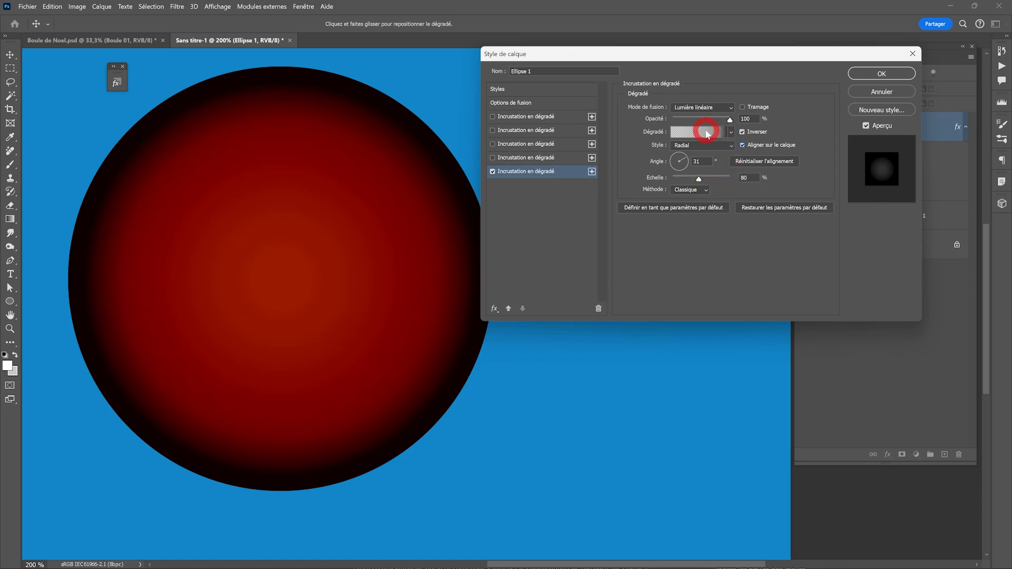
{"action": "left_click", "coordinate": [732, 133]}
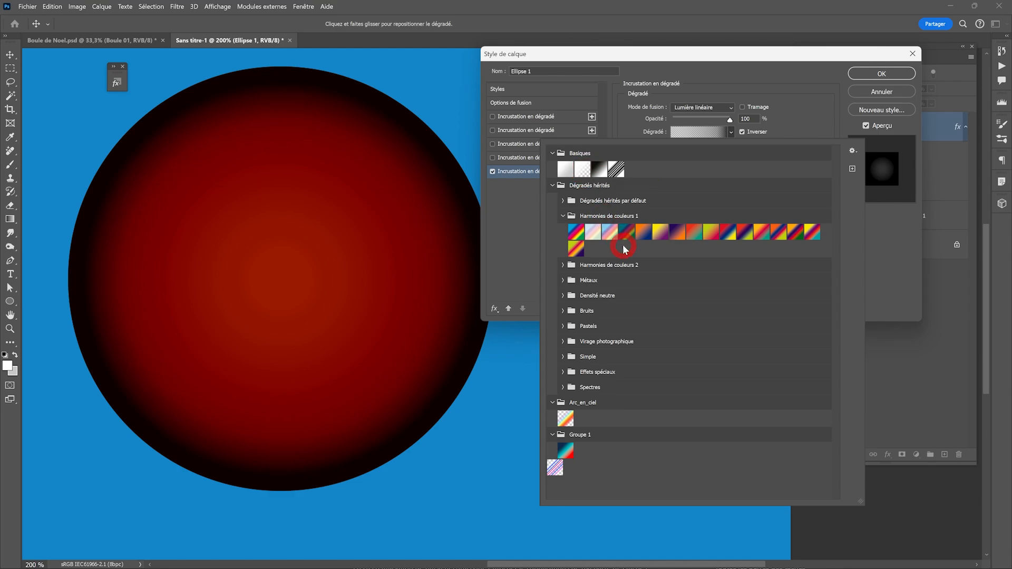
{"action": "double_click", "coordinate": [600, 169]}
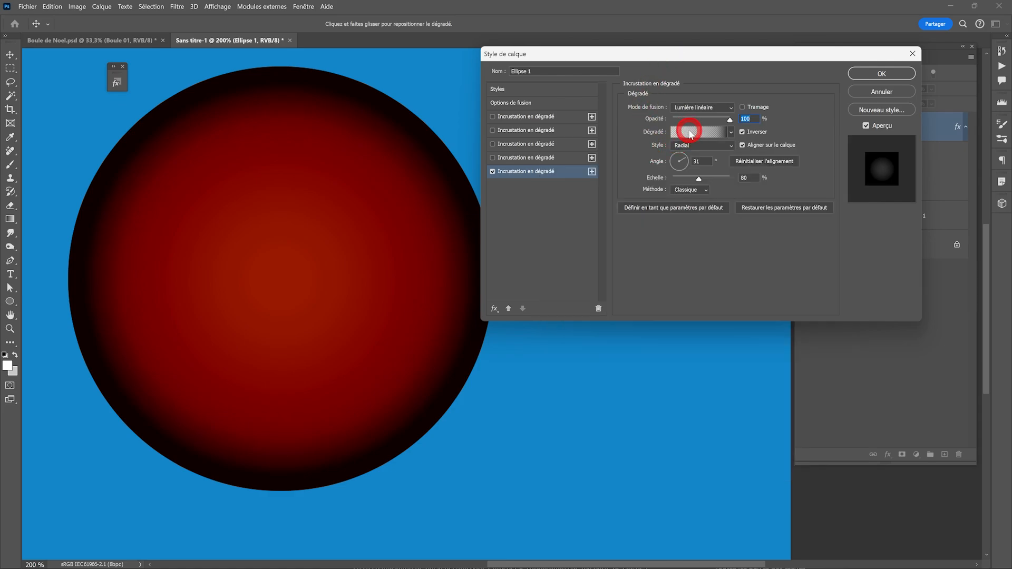
Step: Open the lowest overlay's gradient for editing and examine the opacity and position of its two opacity stops
{"action": "left_click", "coordinate": [690, 131]}
{"action": "left_click_drag", "start_coordinate": [780, 106], "coordinate": [643, 77]}
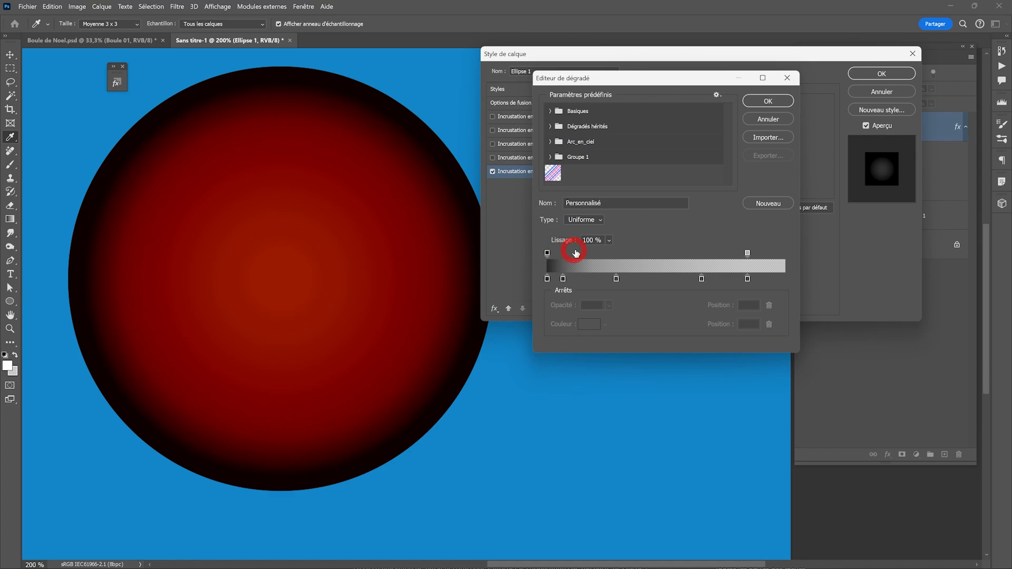
{"action": "left_click_drag", "start_coordinate": [548, 254], "coordinate": [545, 262]}
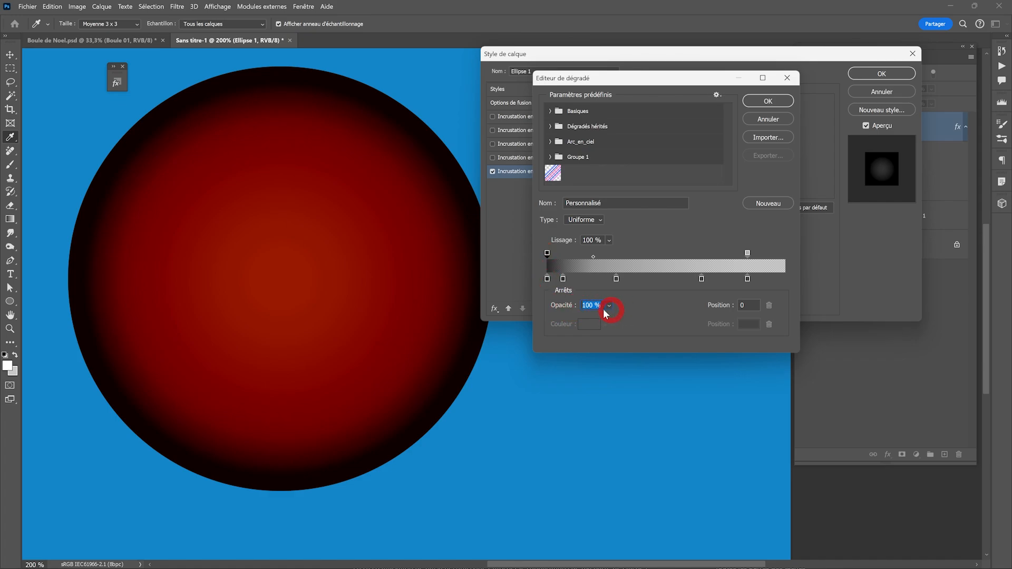
{"action": "left_click", "coordinate": [748, 253]}
{"action": "left_click", "coordinate": [725, 307]}
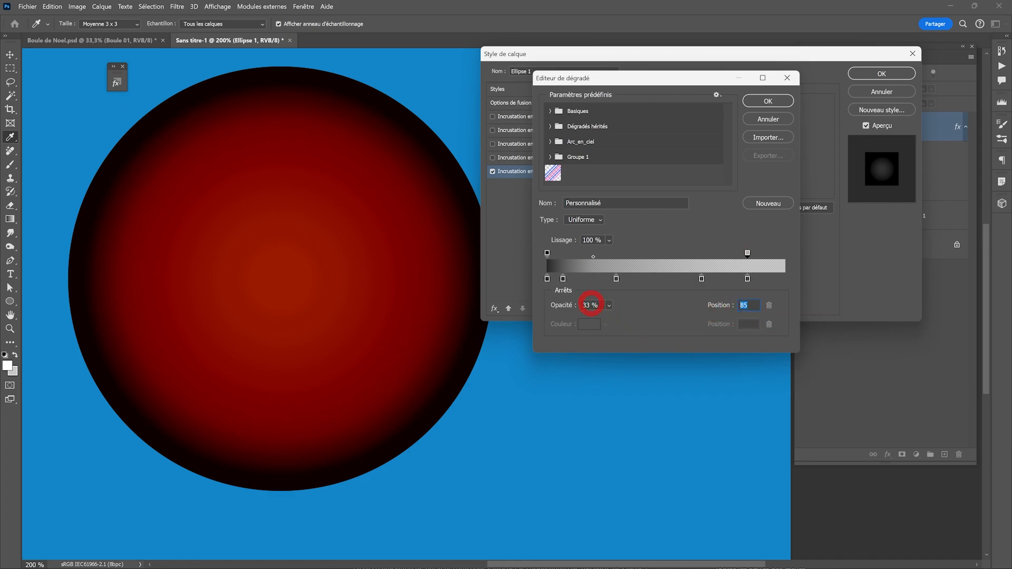
{"action": "left_click", "coordinate": [575, 305]}
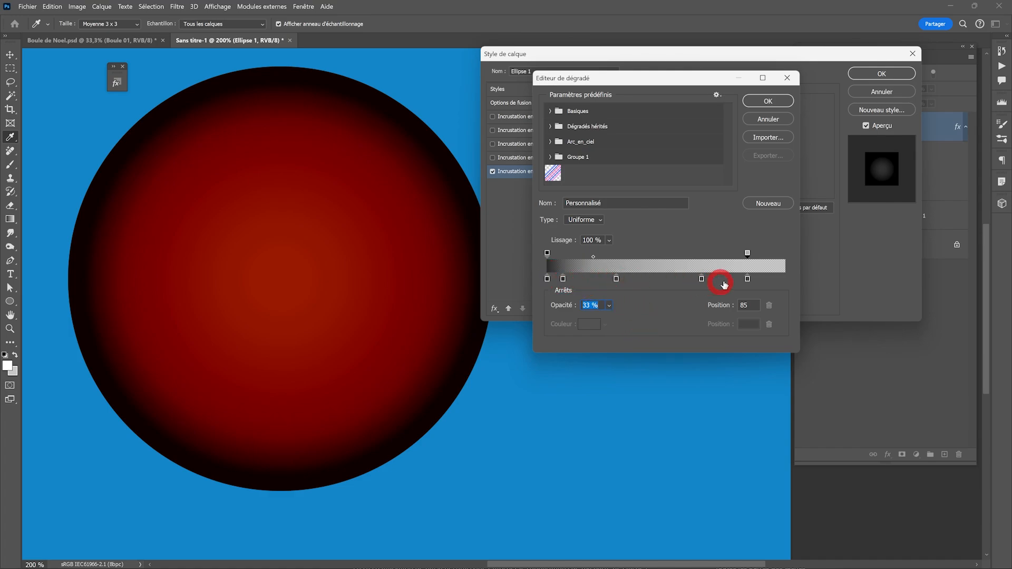
Step: Examine the colour and position of the first three colour stops in the lowest overlay's gradient
{"action": "left_click", "coordinate": [547, 279]}
{"action": "left_click", "coordinate": [588, 324]}
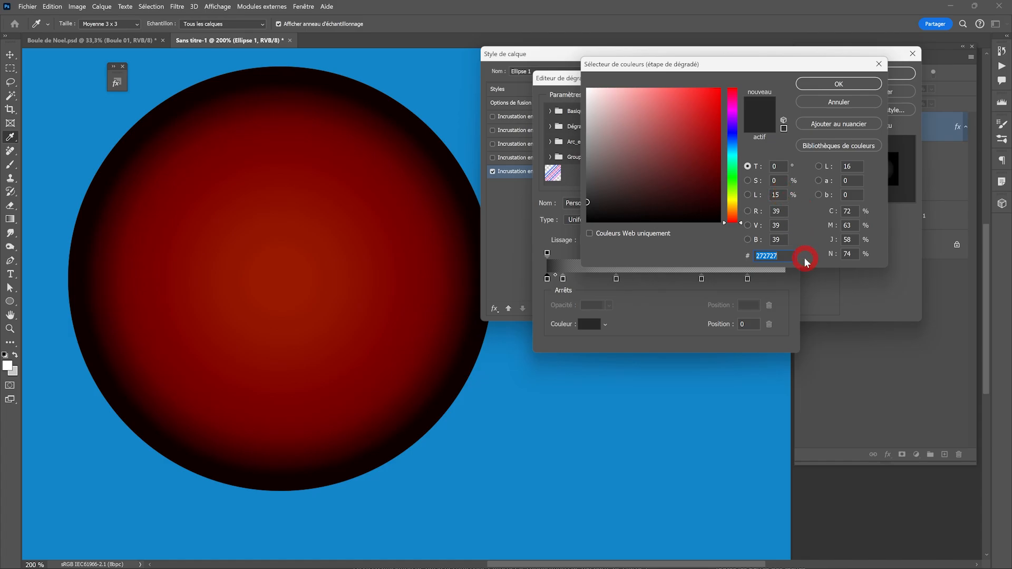
{"action": "left_click", "coordinate": [781, 181]}
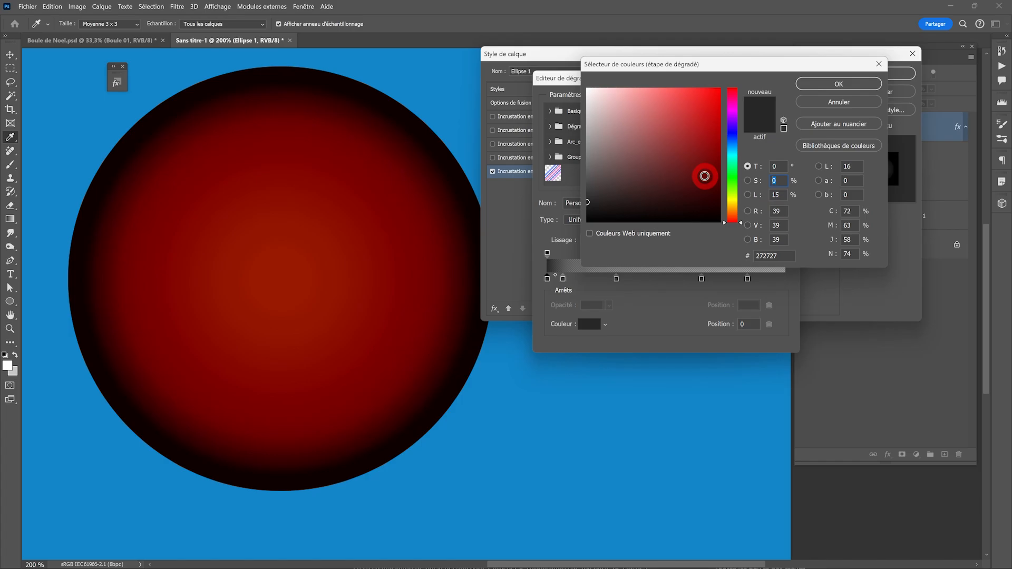
{"action": "left_click", "coordinate": [838, 83]}
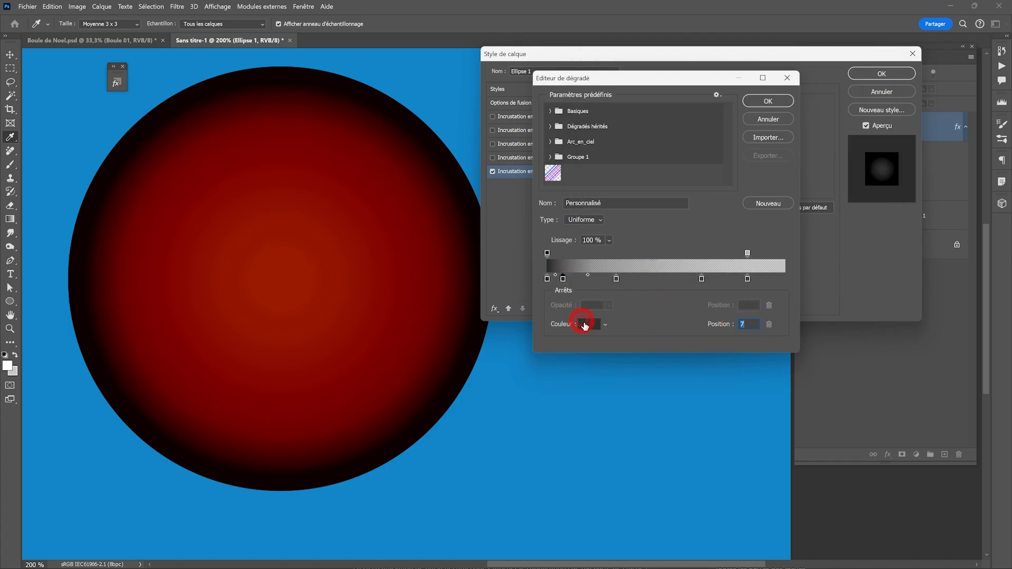
{"action": "left_click", "coordinate": [563, 281]}
{"action": "double_click", "coordinate": [563, 279]}
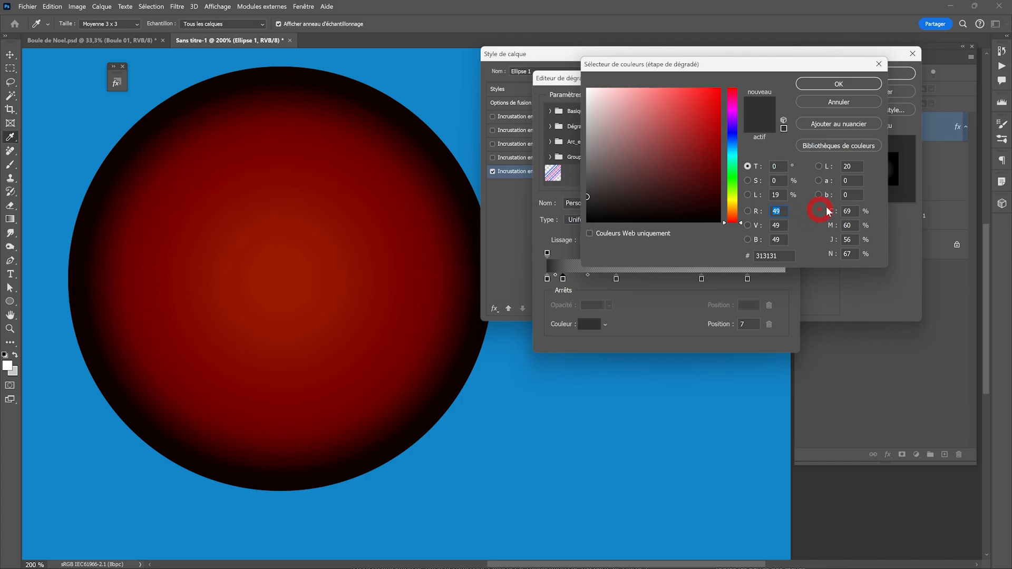
{"action": "left_click", "coordinate": [839, 84]}
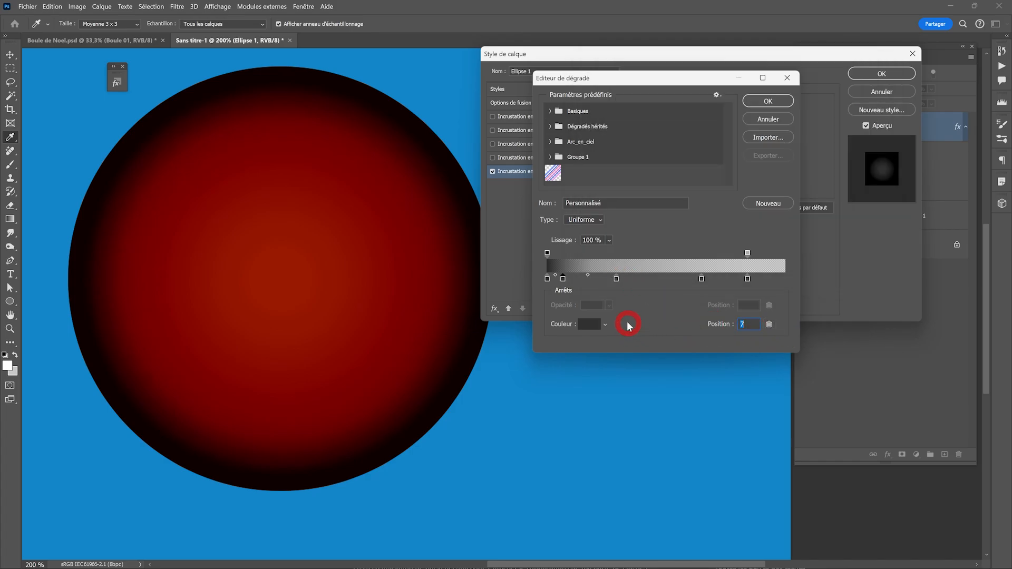
{"action": "left_click", "coordinate": [616, 279]}
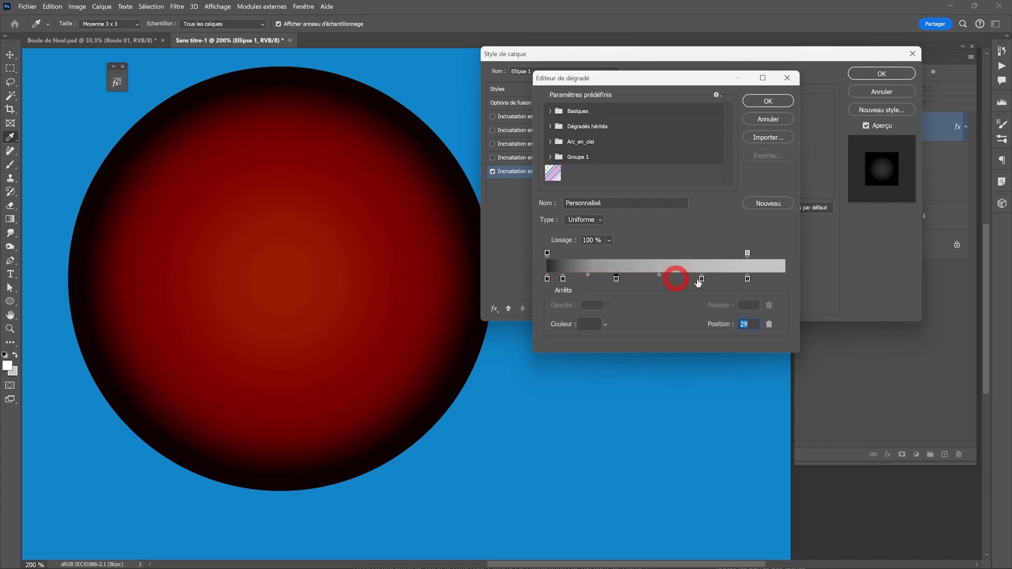
{"action": "left_click", "coordinate": [617, 280]}
{"action": "double_click", "coordinate": [617, 279]}
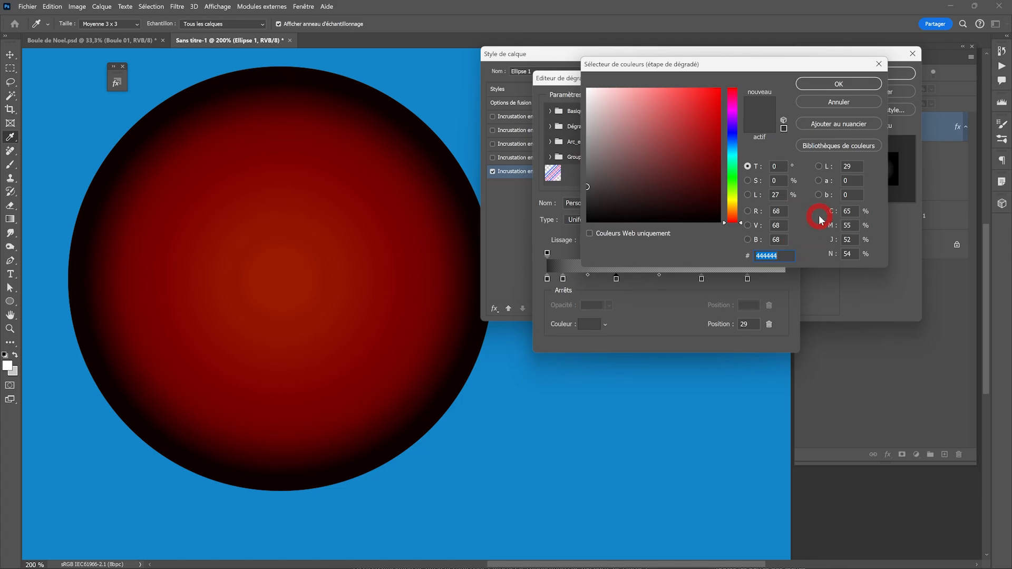
{"action": "left_click", "coordinate": [843, 83]}
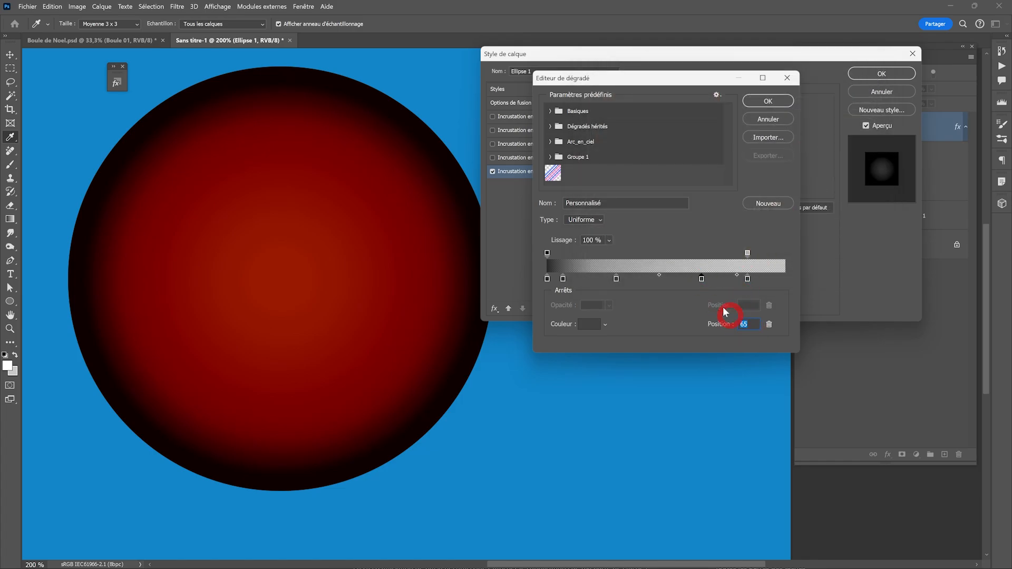
Step: Check the colours of the last two colour stops and close the gradient editor
{"action": "left_click", "coordinate": [700, 280]}
{"action": "double_click", "coordinate": [701, 280]}
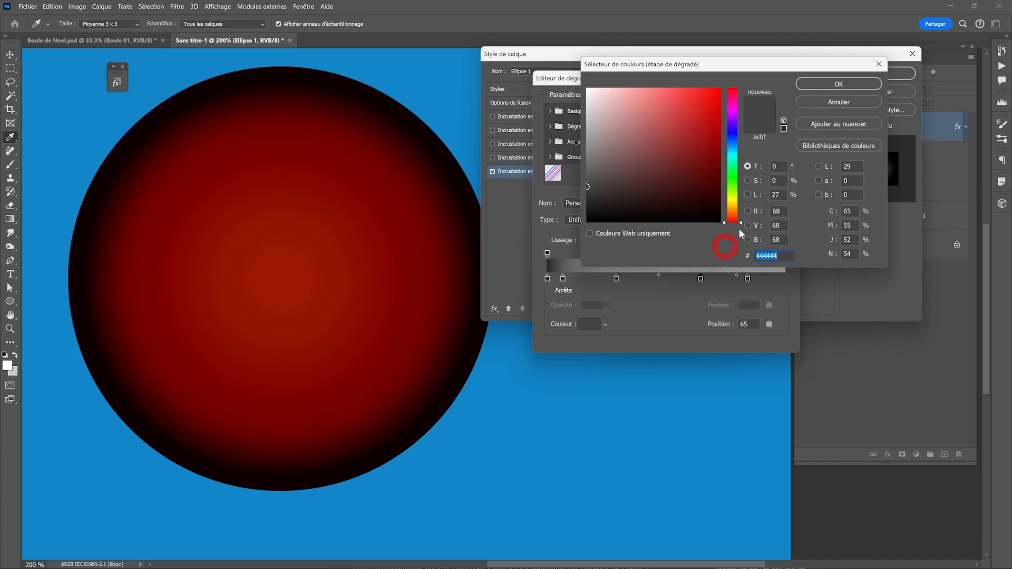
{"action": "left_click", "coordinate": [844, 102]}
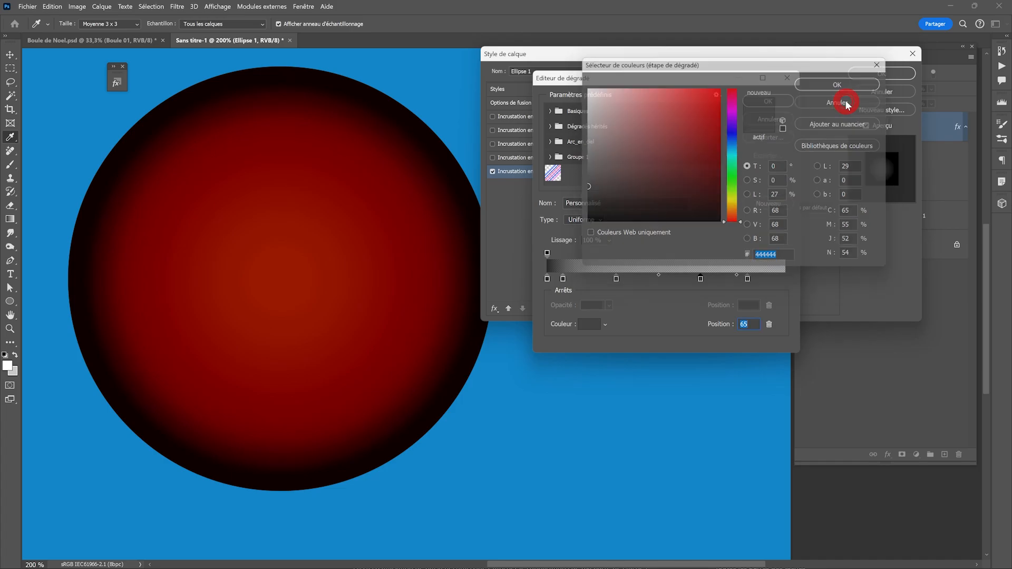
{"action": "left_click", "coordinate": [748, 278]}
{"action": "double_click", "coordinate": [748, 279]}
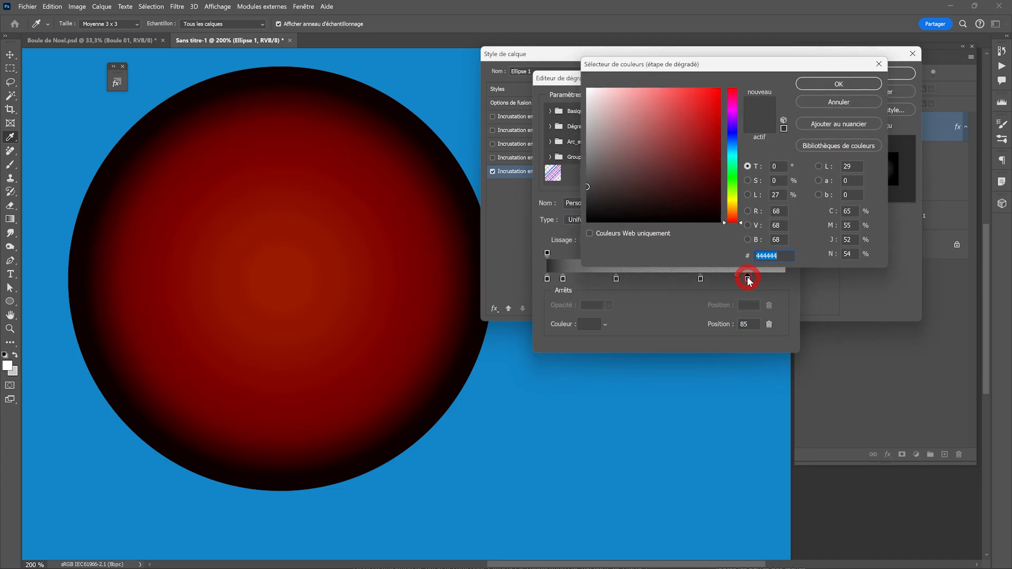
{"action": "left_click", "coordinate": [830, 103]}
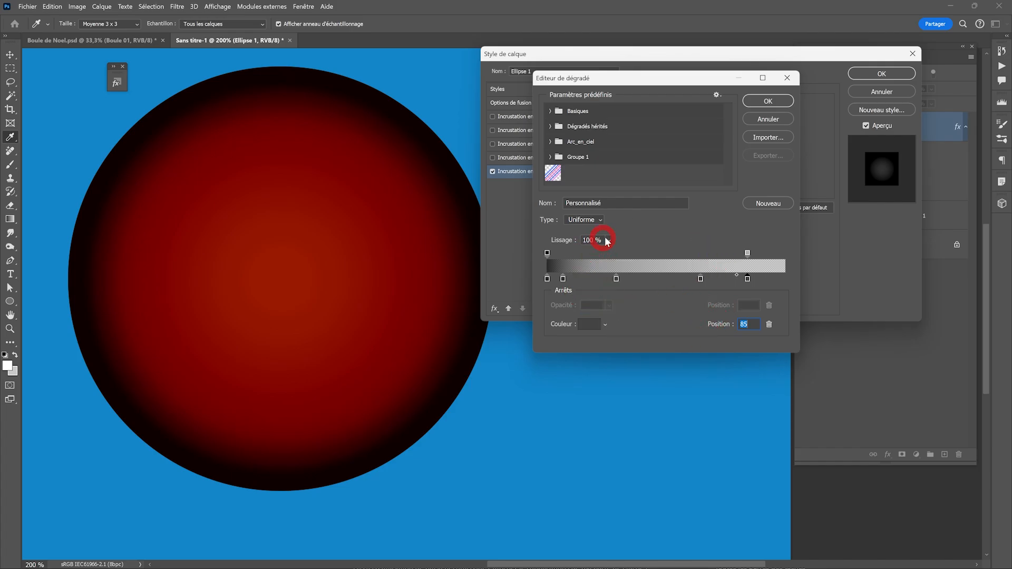
{"action": "left_click", "coordinate": [767, 100]}
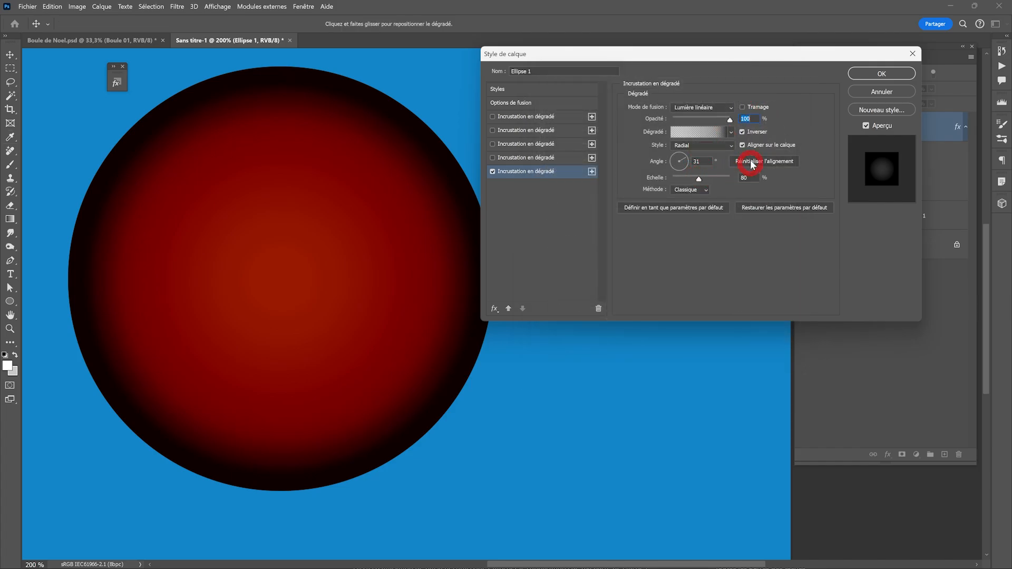
Step: Switch the lowest overlay's Inverser option off and on again, and set its scale to 85 %
{"action": "left_click", "coordinate": [743, 133]}
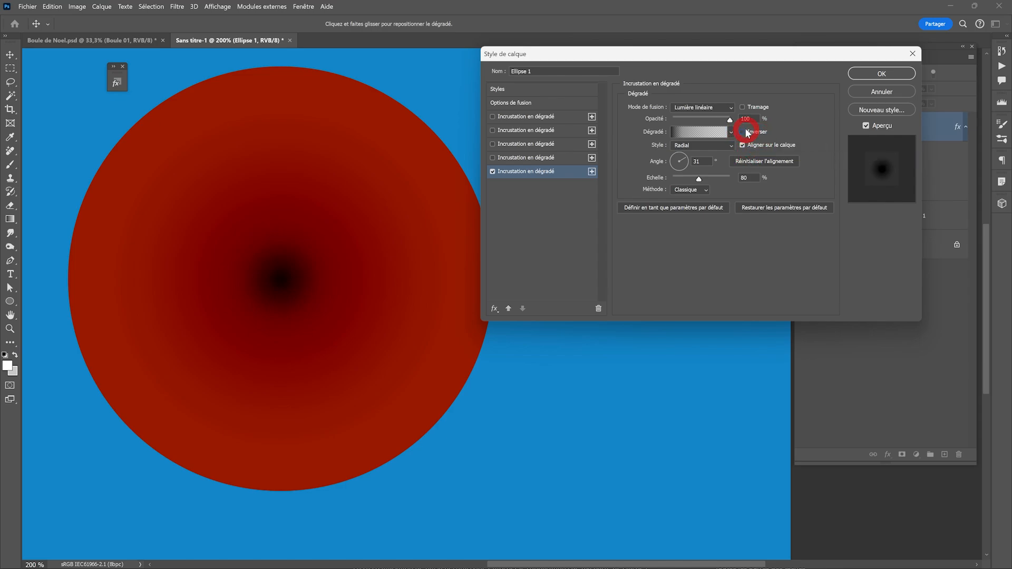
{"action": "left_click", "coordinate": [743, 133]}
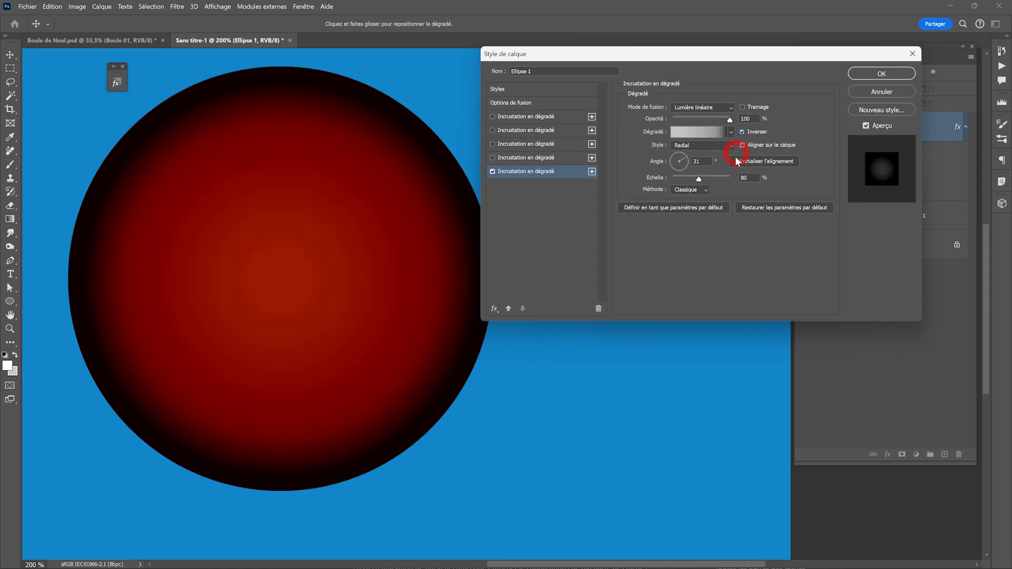
{"action": "left_click_drag", "start_coordinate": [699, 178], "coordinate": [737, 240]}
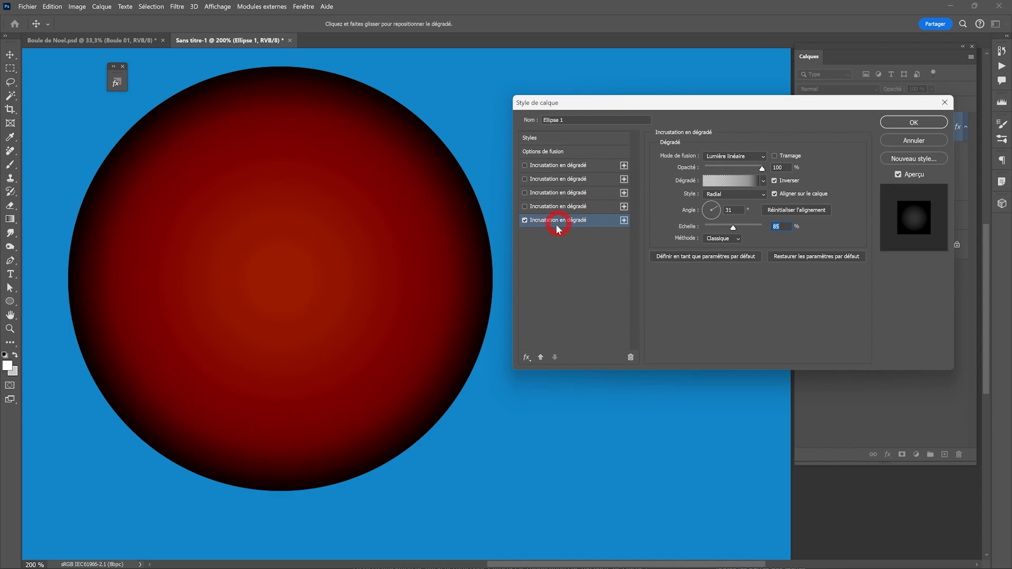
Step: Duplicate the lowest gradient overlay and delete the extra copy
{"action": "left_click", "coordinate": [625, 222]}
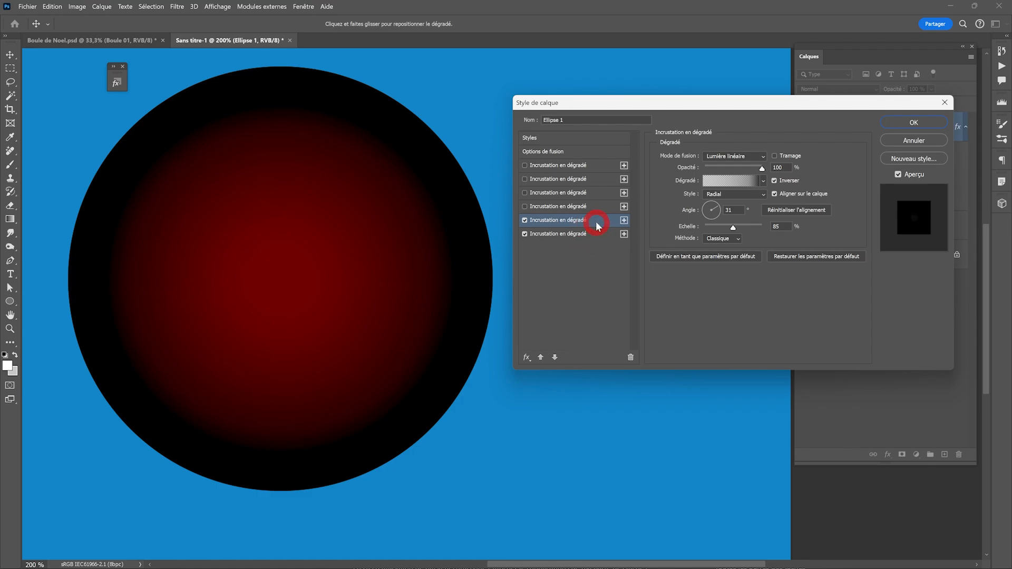
{"action": "left_click", "coordinate": [595, 236]}
{"action": "left_click", "coordinate": [629, 358]}
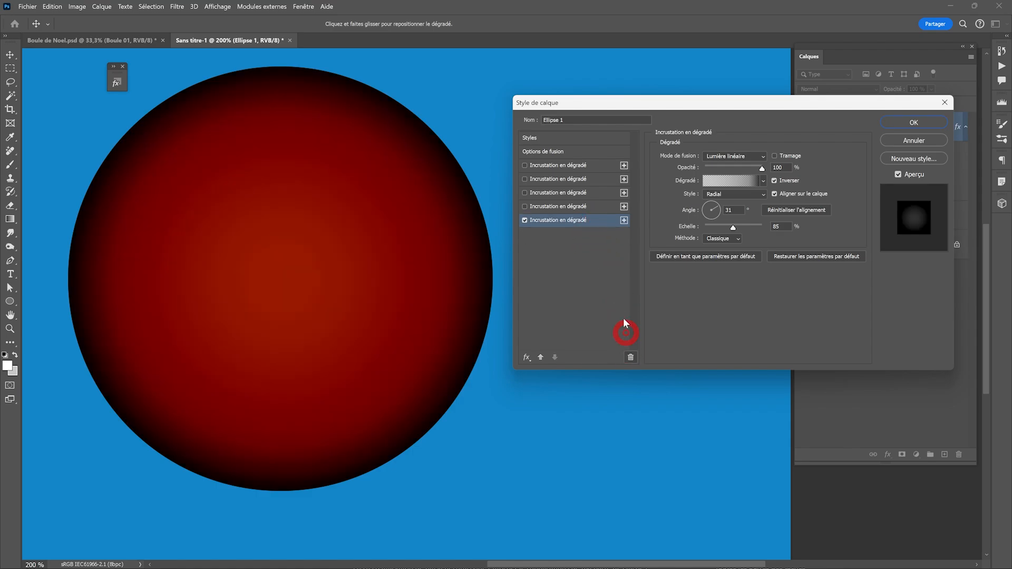
Step: Enable the fourth gradient overlay and set its angle to 38° and its scale to 80 %
{"action": "left_click", "coordinate": [588, 206]}
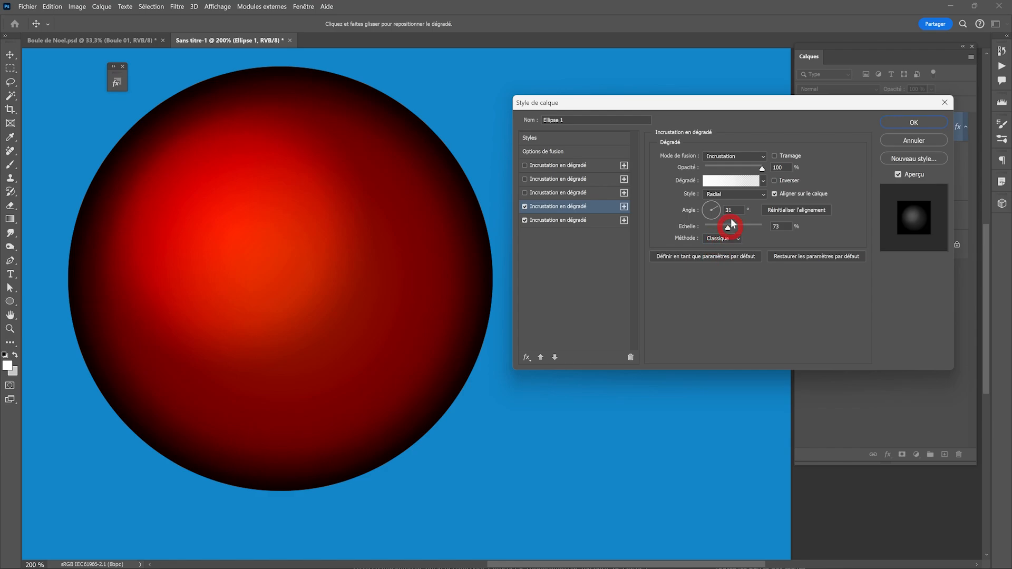
{"action": "left_click", "coordinate": [719, 204]}
{"action": "mouse_move", "coordinate": [740, 231]}
{"action": "left_mouse_down"}
{"action": "mouse_move", "coordinate": [713, 232]}
{"action": "mouse_move", "coordinate": [732, 233]}
{"action": "left_mouse_up"}
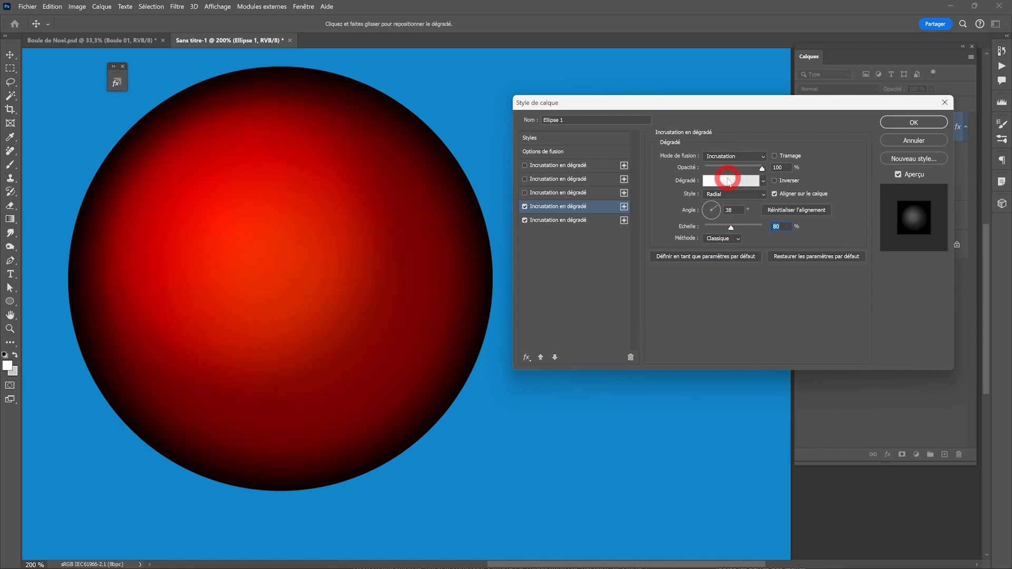
Step: Examine the colour and opacity stops of the fourth overlay's white-to-transparent gradient, and close the gradient editor
{"action": "left_click", "coordinate": [727, 181]}
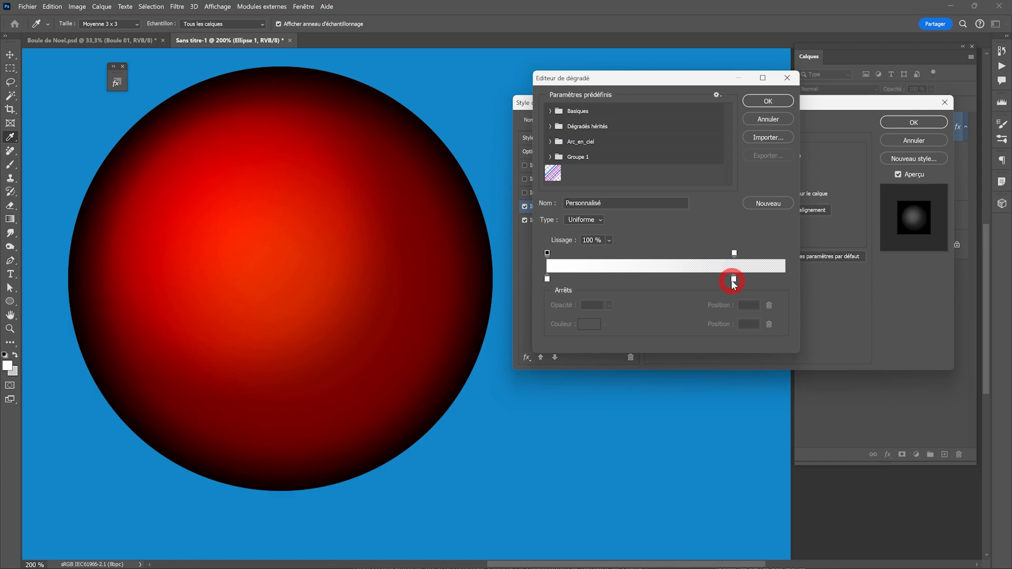
{"action": "left_click", "coordinate": [547, 279]}
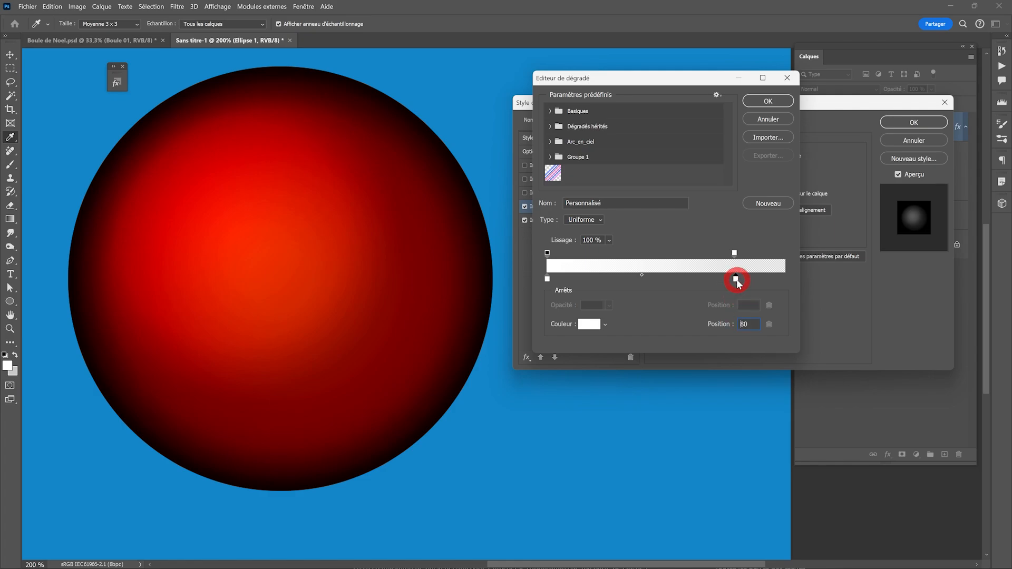
{"action": "left_click", "coordinate": [736, 254]}
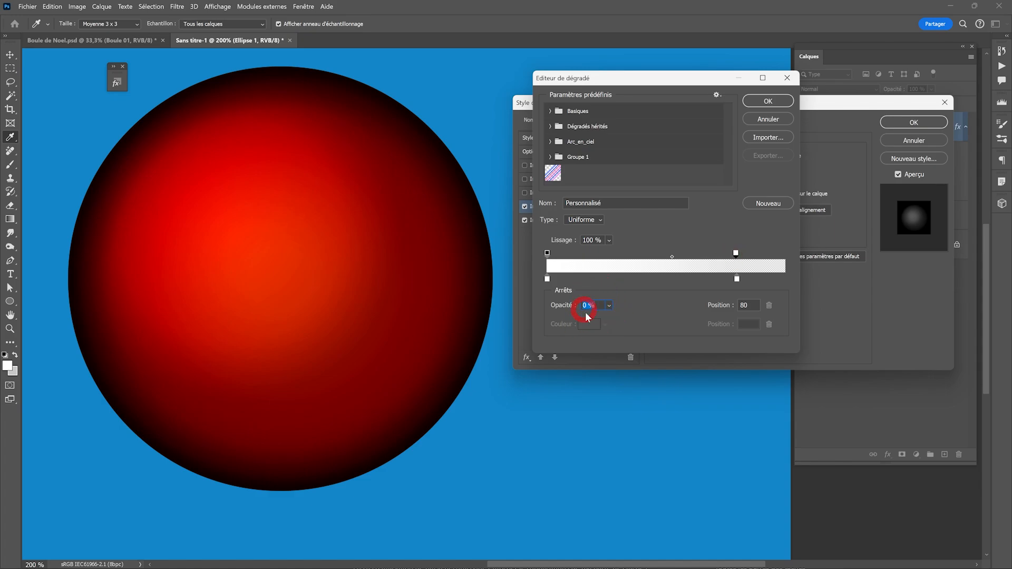
{"action": "left_click", "coordinate": [736, 253]}
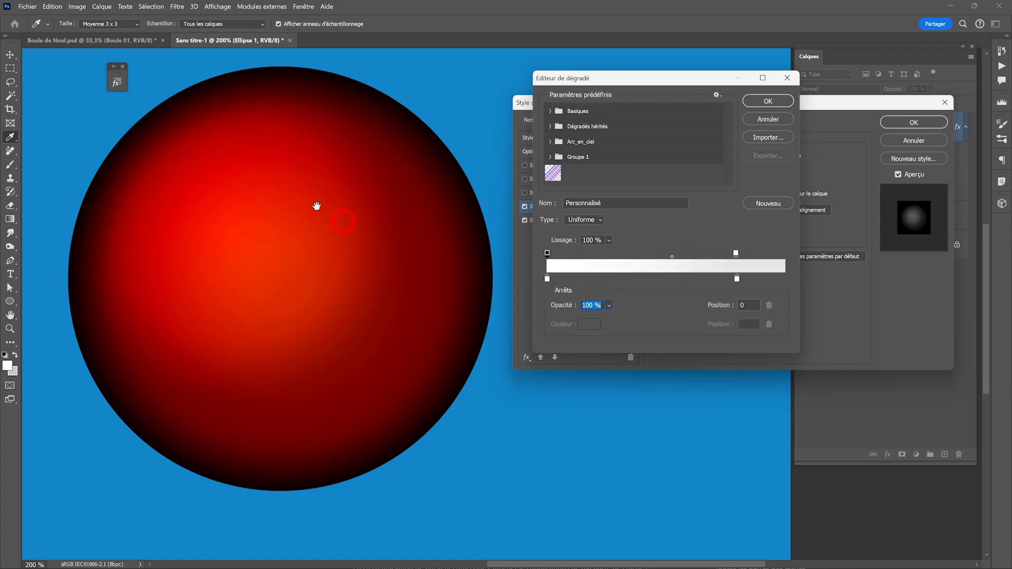
{"action": "left_click", "coordinate": [759, 101]}
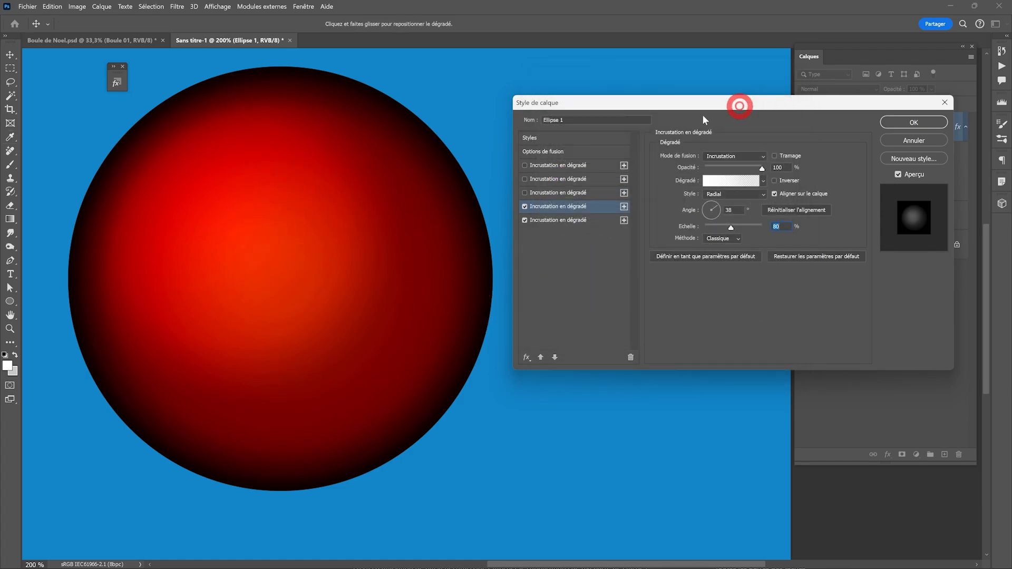
{"action": "left_click", "coordinate": [620, 190]}
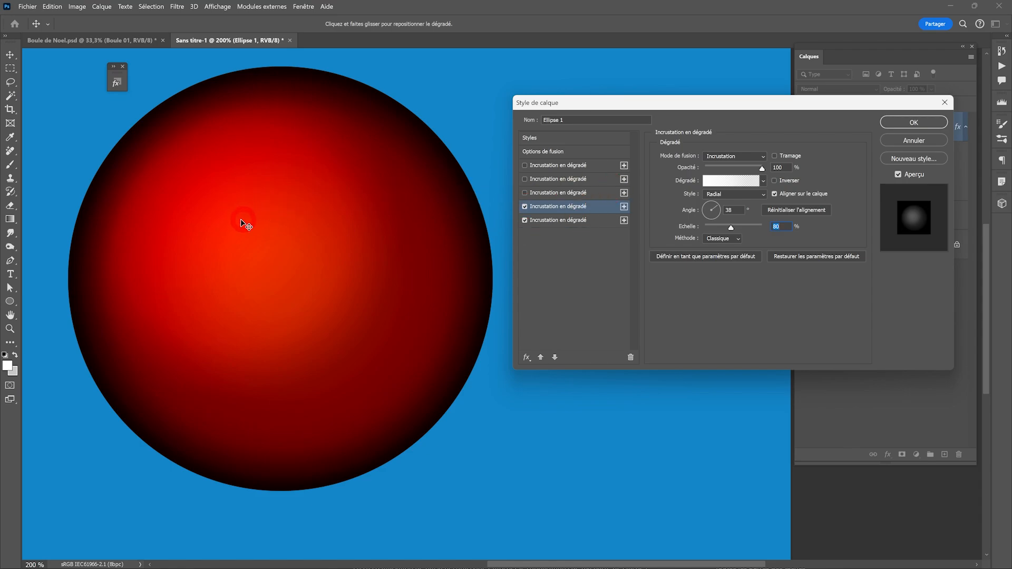
Step: Shift the fourth gradient overlay's glow towards the left side of the ball
{"action": "mouse_move", "coordinate": [244, 224]}
{"action": "left_mouse_down"}
{"action": "mouse_move", "coordinate": [255, 225]}
{"action": "mouse_move", "coordinate": [241, 286]}
{"action": "mouse_move", "coordinate": [319, 176]}
{"action": "mouse_move", "coordinate": [437, 271]}
{"action": "mouse_move", "coordinate": [160, 266]}
{"action": "mouse_move", "coordinate": [389, 248]}
{"action": "mouse_move", "coordinate": [198, 222]}
{"action": "left_mouse_up"}
{"action": "left_click", "coordinate": [558, 211]}
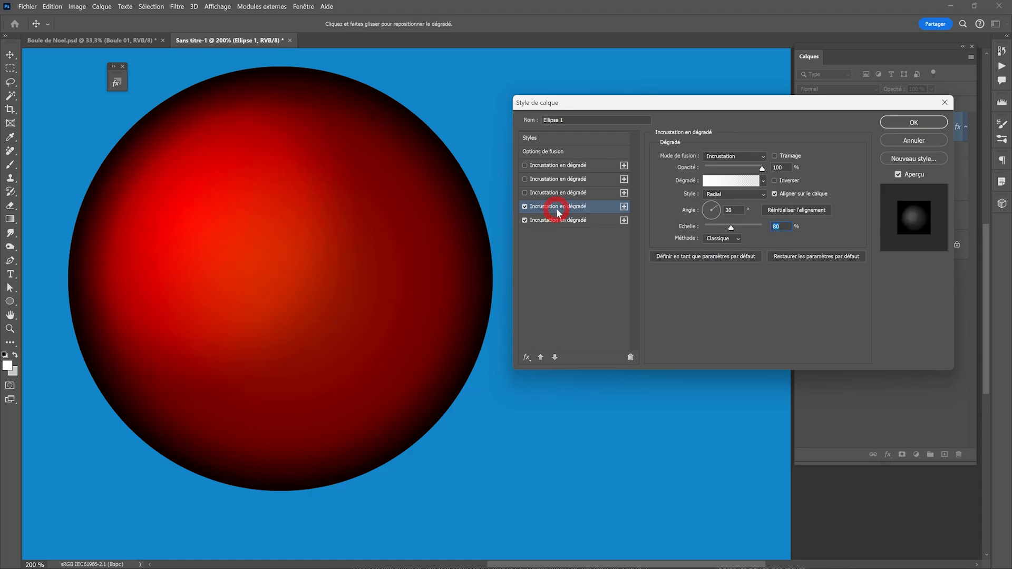
Step: Enable the third gradient overlay, check its white-to-transparent gradient stops without changing them, and compare its settings with the fourth overlay's
{"action": "left_click", "coordinate": [625, 207]}
{"action": "left_click", "coordinate": [606, 194]}
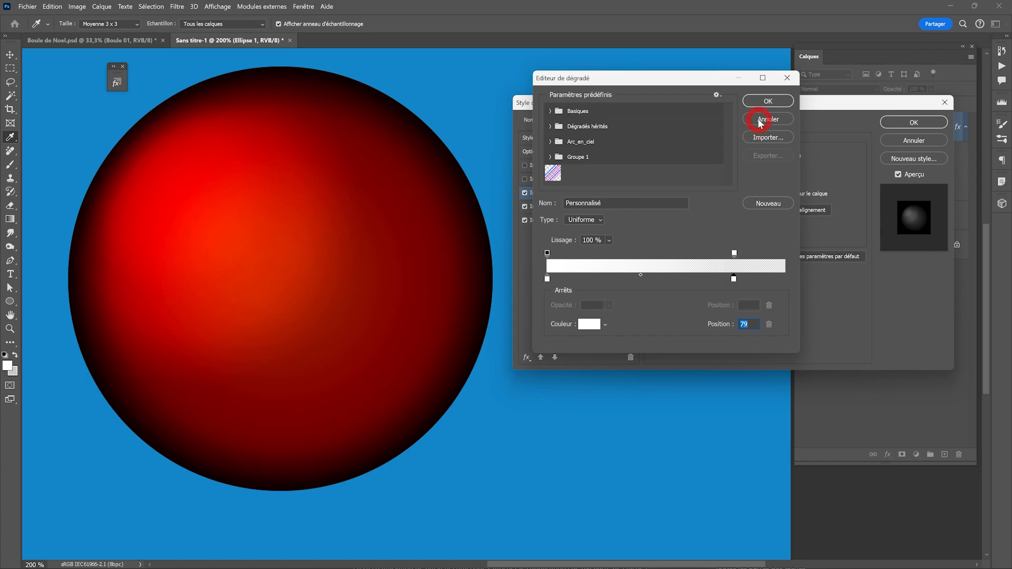
{"action": "left_click", "coordinate": [768, 119]}
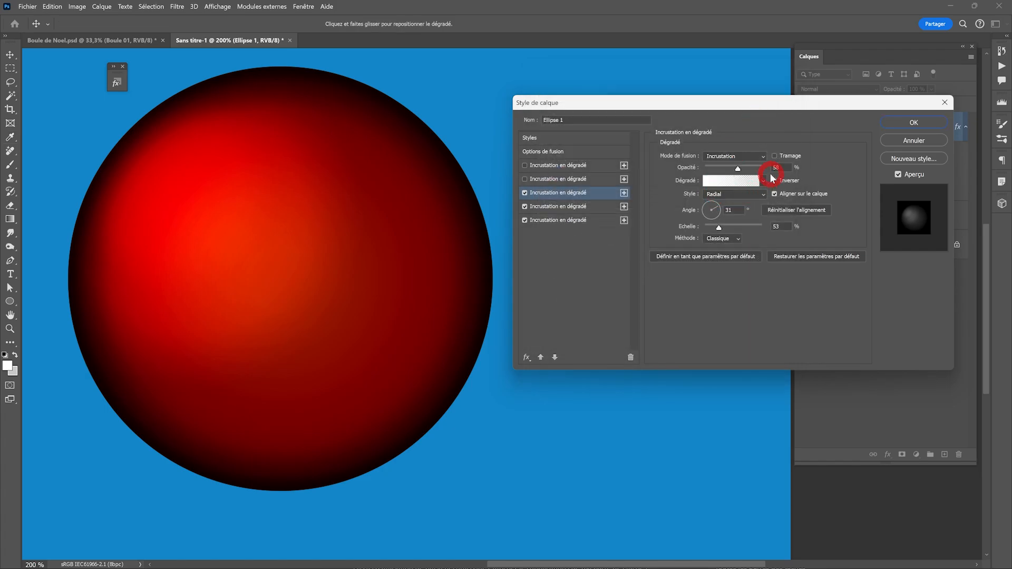
{"action": "left_click", "coordinate": [580, 207]}
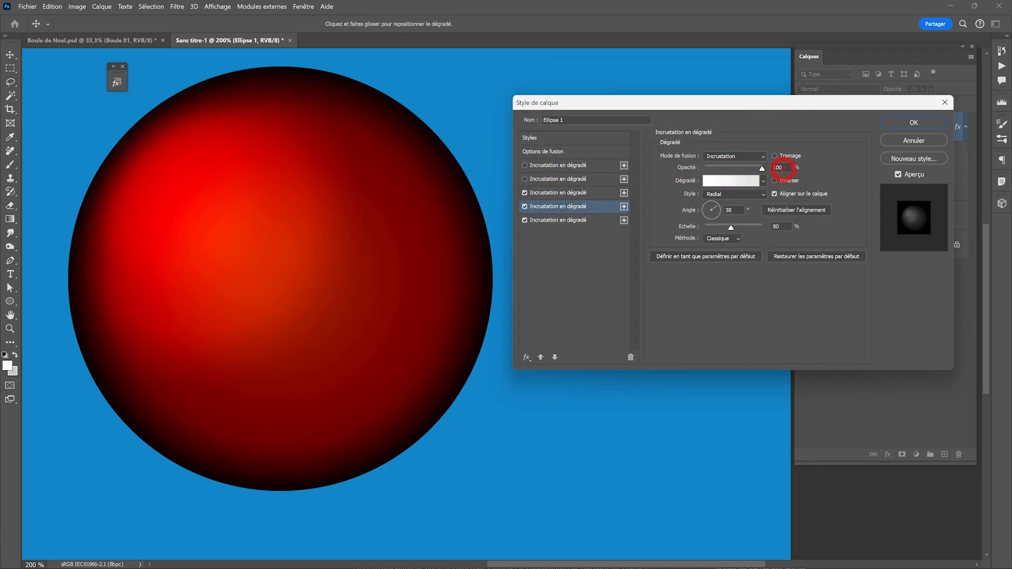
{"action": "left_click", "coordinate": [598, 194]}
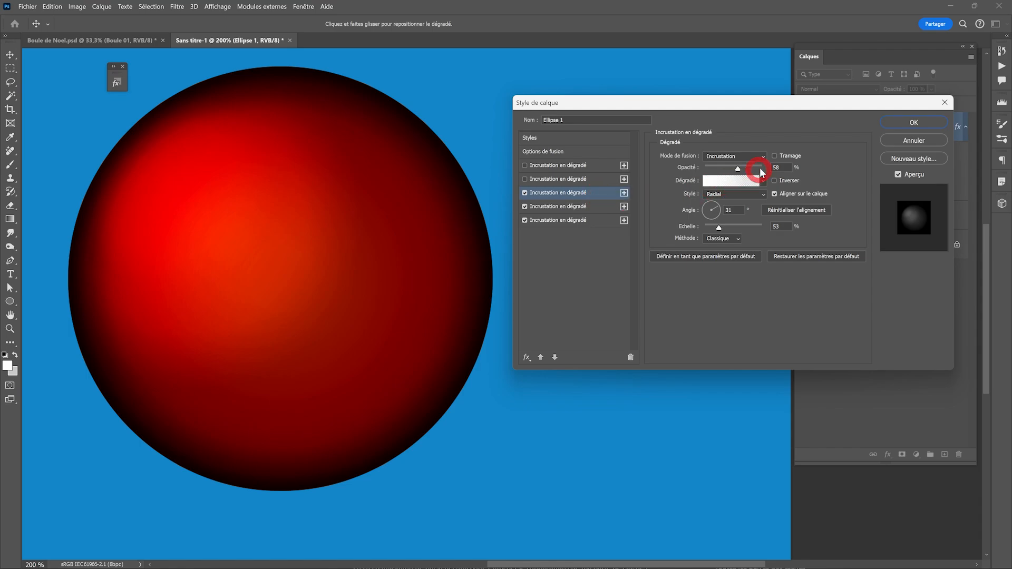
Step: Set the third overlay's scale to 54 % and move its glow towards the right on the ball
{"action": "left_click", "coordinate": [719, 228]}
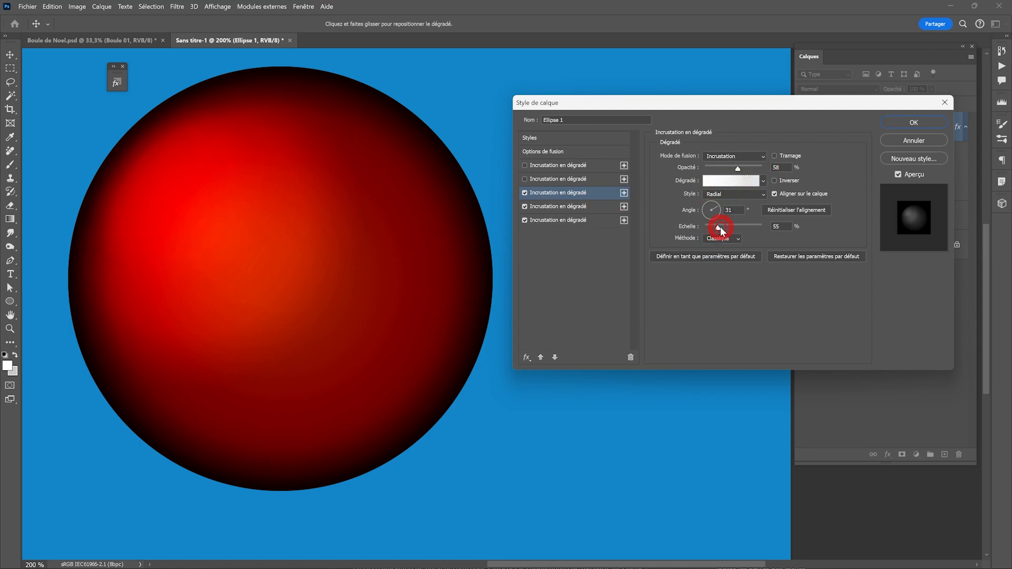
{"action": "left_click_drag", "start_coordinate": [721, 230], "coordinate": [719, 229]}
{"action": "left_click_drag", "start_coordinate": [278, 199], "coordinate": [358, 206]}
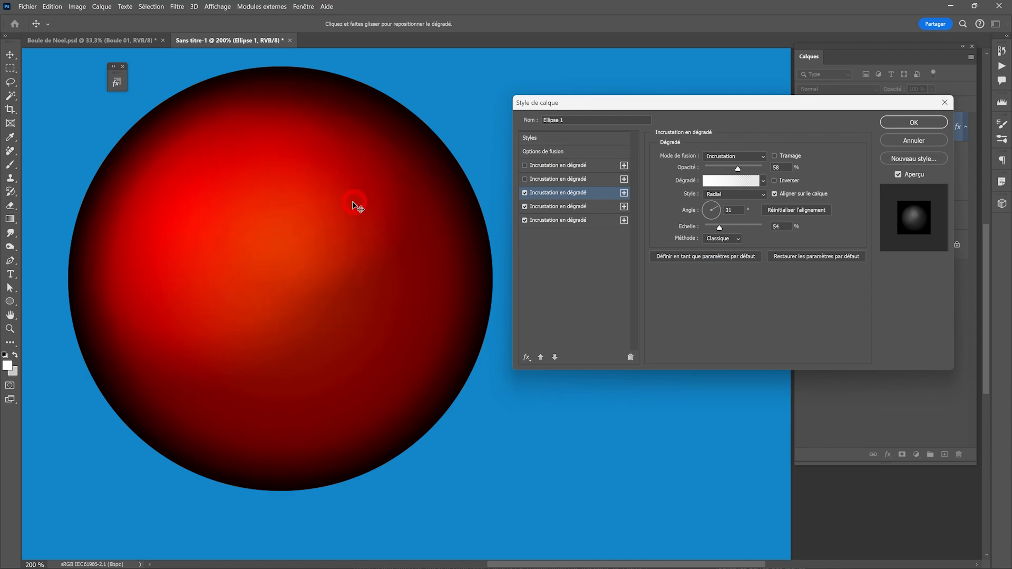
Step: Enable the second gradient overlay and move its glow up to the ball's upper-left area
{"action": "left_click", "coordinate": [563, 179]}
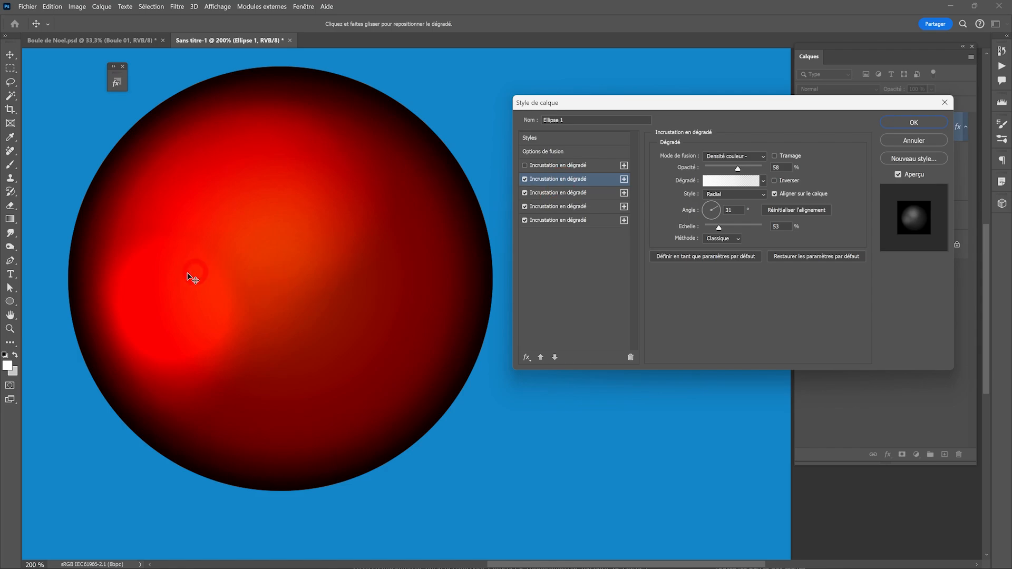
{"action": "left_click_drag", "start_coordinate": [192, 278], "coordinate": [235, 166]}
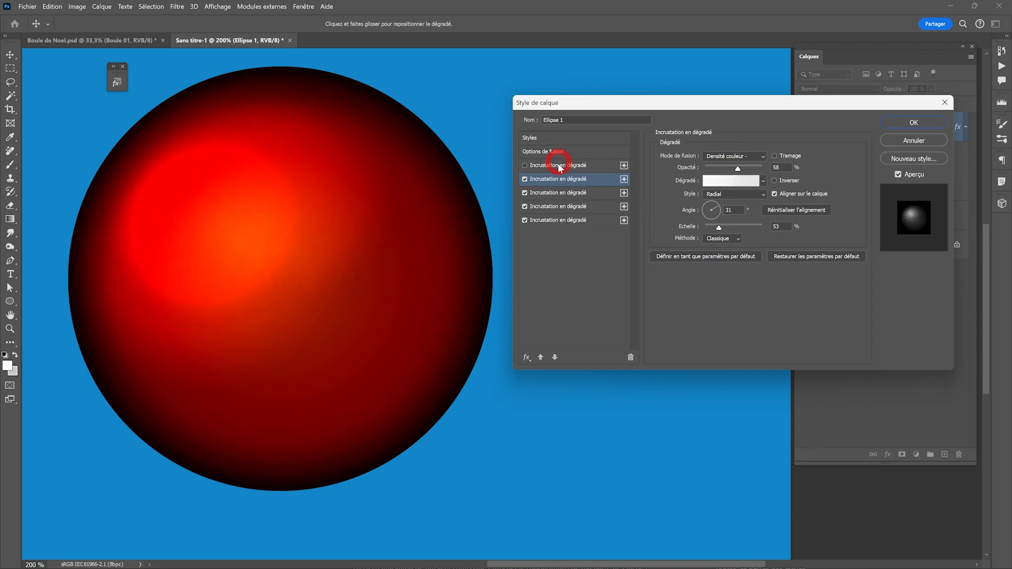
Step: Enable the topmost gradient overlay, set its scale to 57 %, and move its glow lower on the ball
{"action": "left_click", "coordinate": [559, 166]}
{"action": "left_click", "coordinate": [738, 182]}
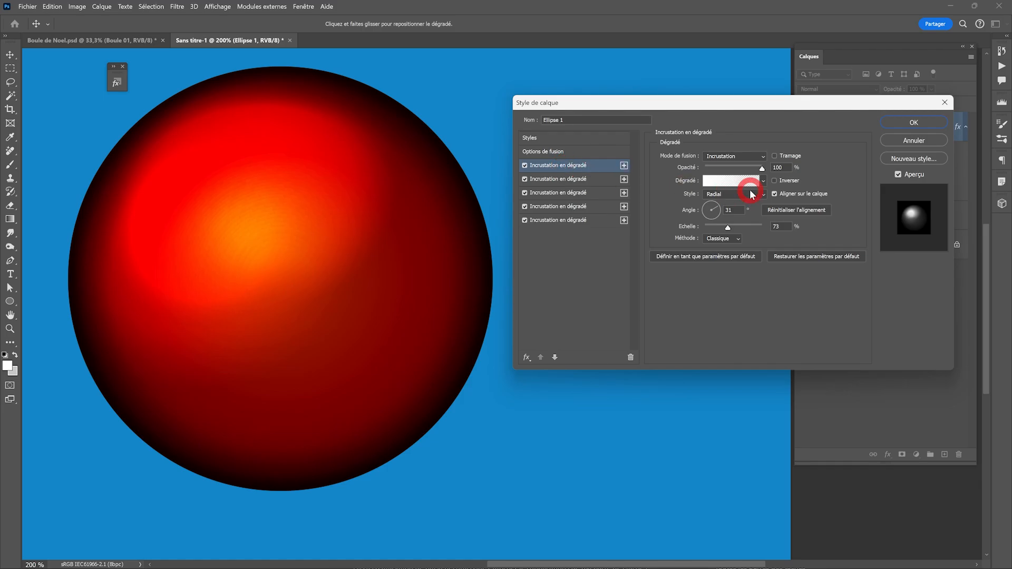
{"action": "left_click", "coordinate": [752, 119]}
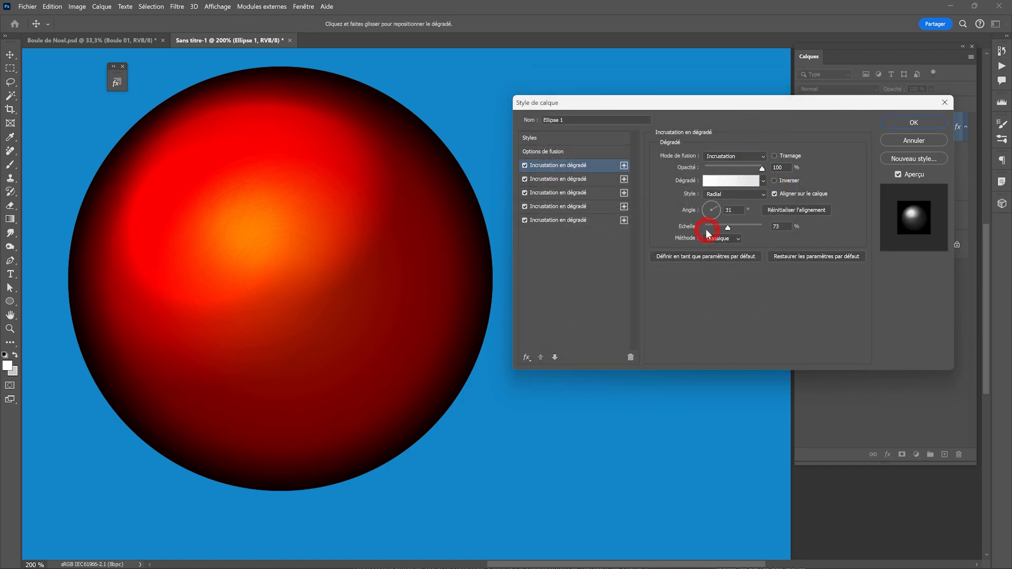
{"action": "left_click_drag", "start_coordinate": [732, 228], "coordinate": [720, 228]}
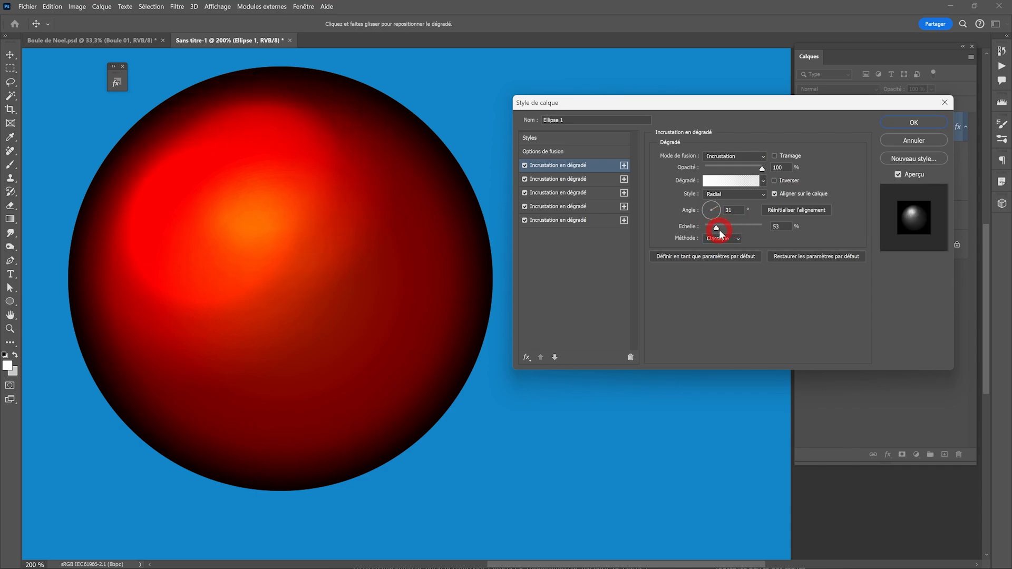
{"action": "left_click_drag", "start_coordinate": [235, 199], "coordinate": [239, 292]}
Step: Reposition the fourth gradient overlay's glow up and to the left on the ball
{"action": "left_click", "coordinate": [553, 179]}
{"action": "left_click", "coordinate": [548, 206]}
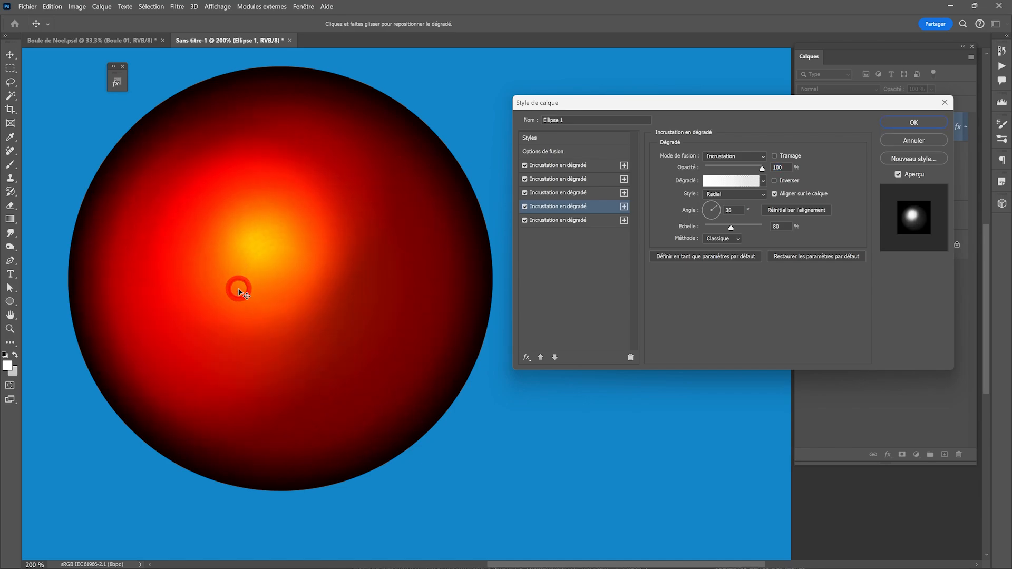
{"action": "left_click_drag", "start_coordinate": [253, 244], "coordinate": [260, 247]}
{"action": "left_click_drag", "start_coordinate": [307, 370], "coordinate": [265, 291]}
{"action": "left_click", "coordinate": [600, 206]}
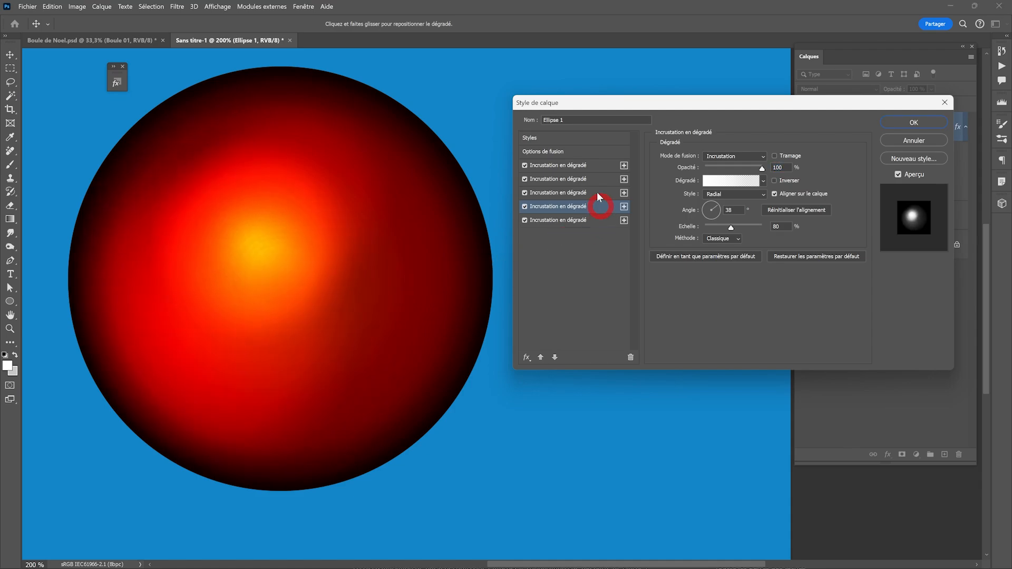
Step: Move the topmost overlay's glow towards the ball's upper left and apply the layer style
{"action": "left_click", "coordinate": [583, 165]}
{"action": "left_click_drag", "start_coordinate": [272, 240], "coordinate": [237, 218]}
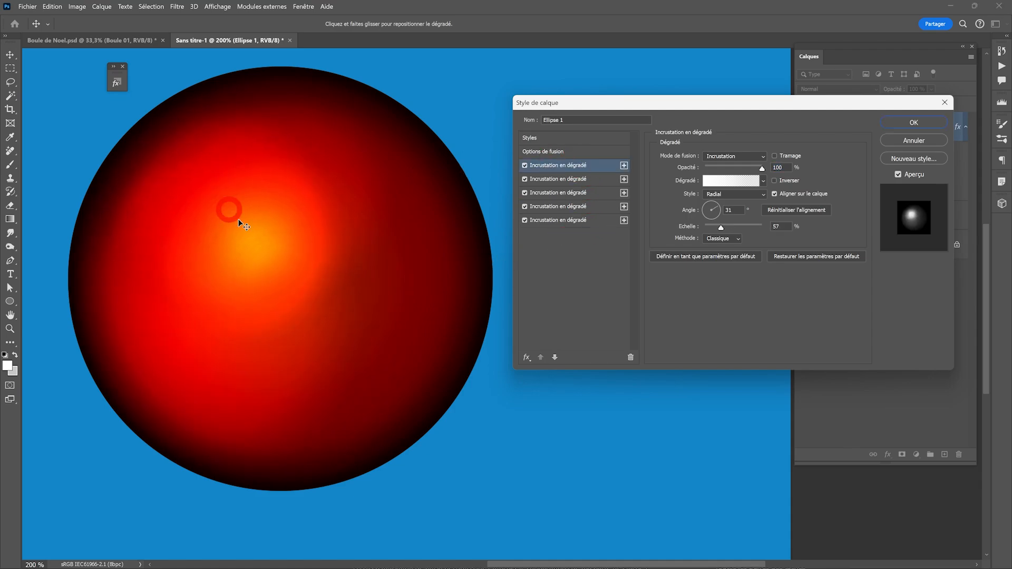
{"action": "left_click", "coordinate": [557, 206]}
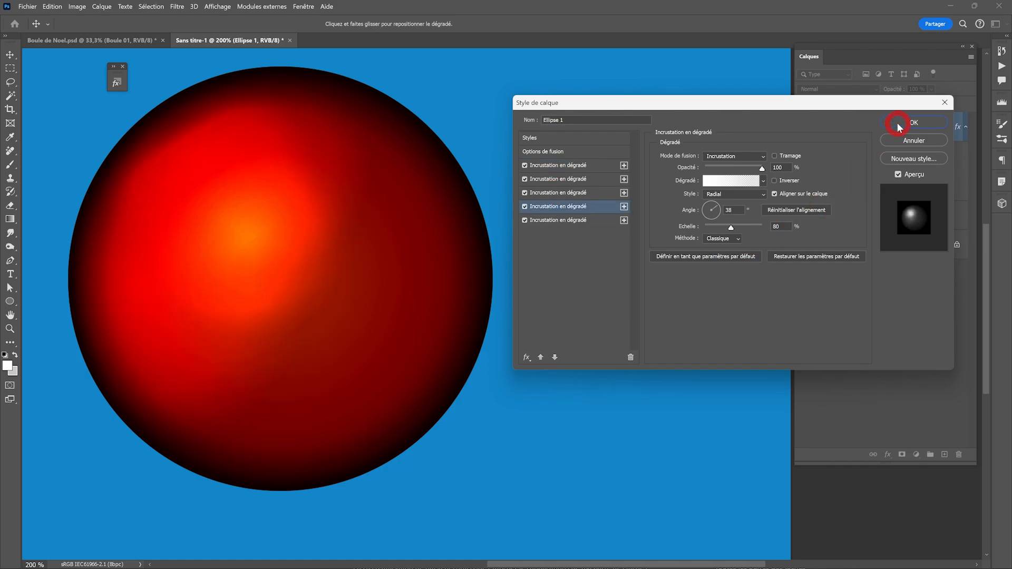
{"action": "left_click", "coordinate": [900, 126]}
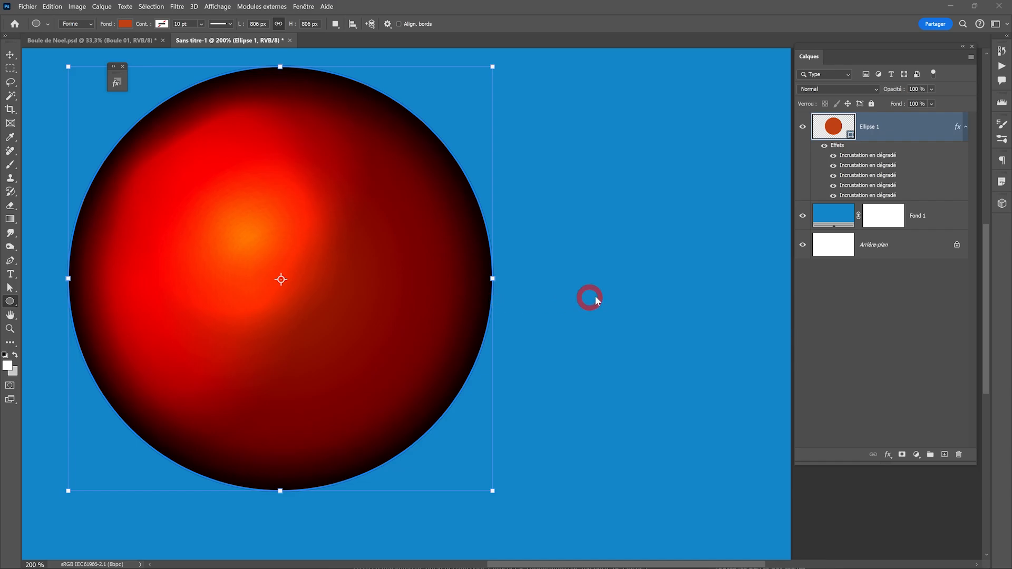
Step: Reopen Ellipse 1's gradient overlays, shift the second overlay's glow up-left and the topmost one's down-right, and apply the style
{"action": "double_click", "coordinate": [839, 149]}
{"action": "left_click_drag", "start_coordinate": [232, 221], "coordinate": [215, 206]}
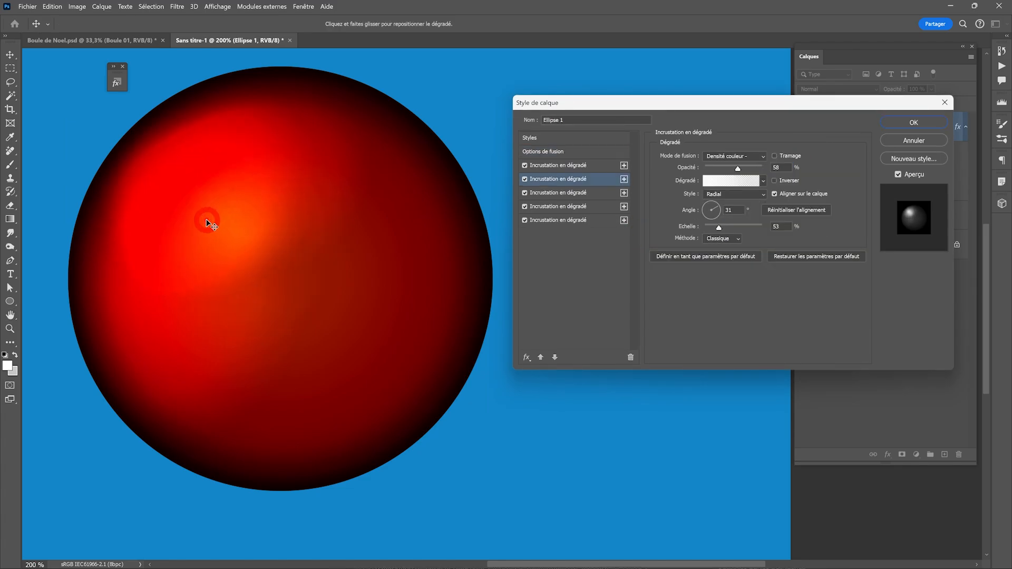
{"action": "left_click", "coordinate": [554, 165]}
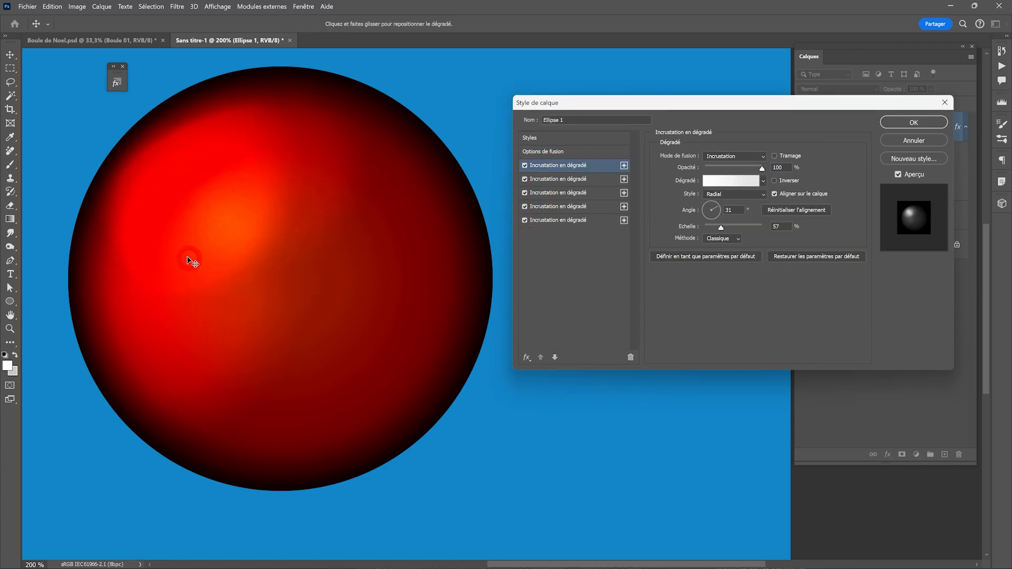
{"action": "left_click_drag", "start_coordinate": [190, 261], "coordinate": [223, 277]}
{"action": "left_click", "coordinate": [548, 199]}
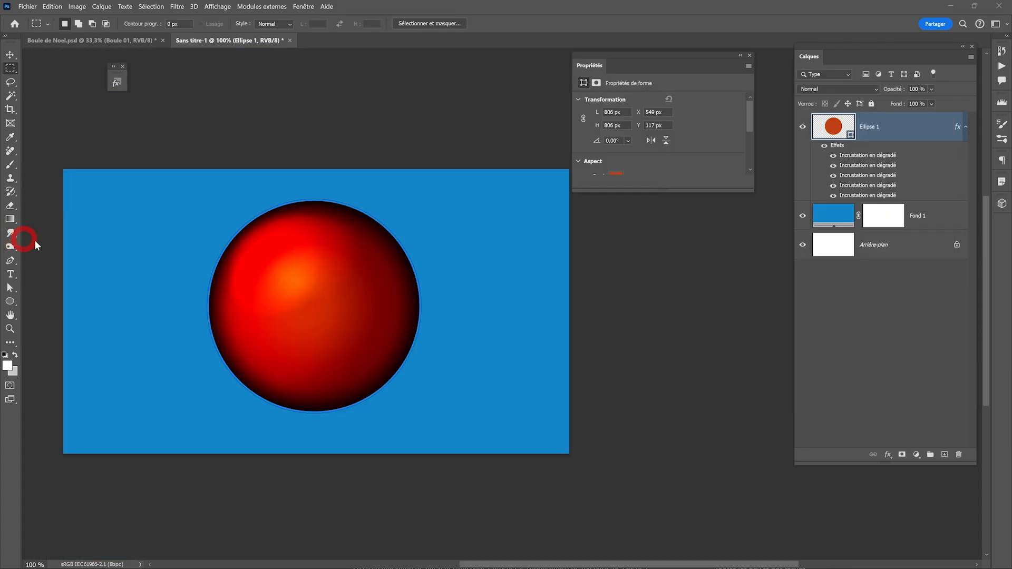
Step: Examine the ball's shading up close and on the whole canvas
{"action": "left_click", "coordinate": [361, 316], "text": "ctrl"}
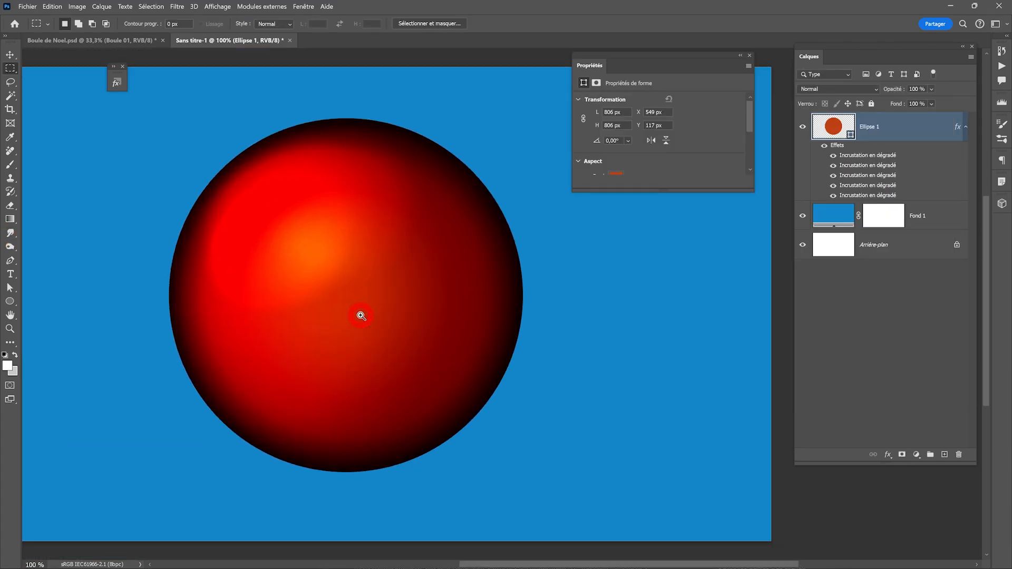
{"action": "left_click_drag", "start_coordinate": [507, 226], "coordinate": [441, 255]}
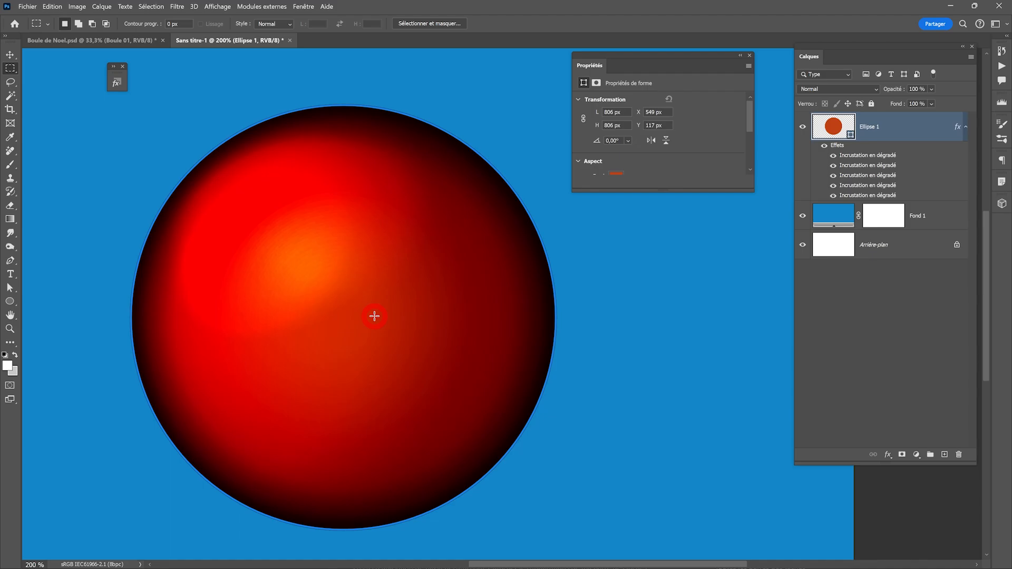
{"action": "left_click", "coordinate": [355, 290], "text": "ctrl"}
{"action": "left_click_drag", "start_coordinate": [352, 309], "coordinate": [343, 309]}
{"action": "left_click", "coordinate": [407, 307], "text": "alt"}
{"action": "left_click", "coordinate": [468, 321], "text": "alt"}
{"action": "left_click_drag", "start_coordinate": [489, 320], "coordinate": [357, 334]}
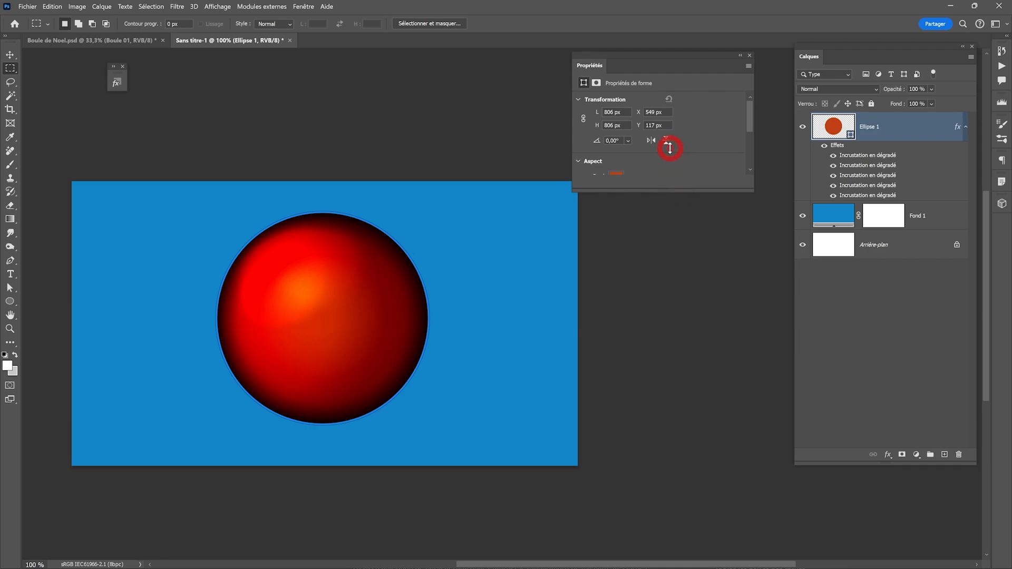
Step: Add an empty layer above Ellipse 1 and convert it to a smart object
{"action": "left_click_drag", "start_coordinate": [675, 73], "coordinate": [711, 57]}
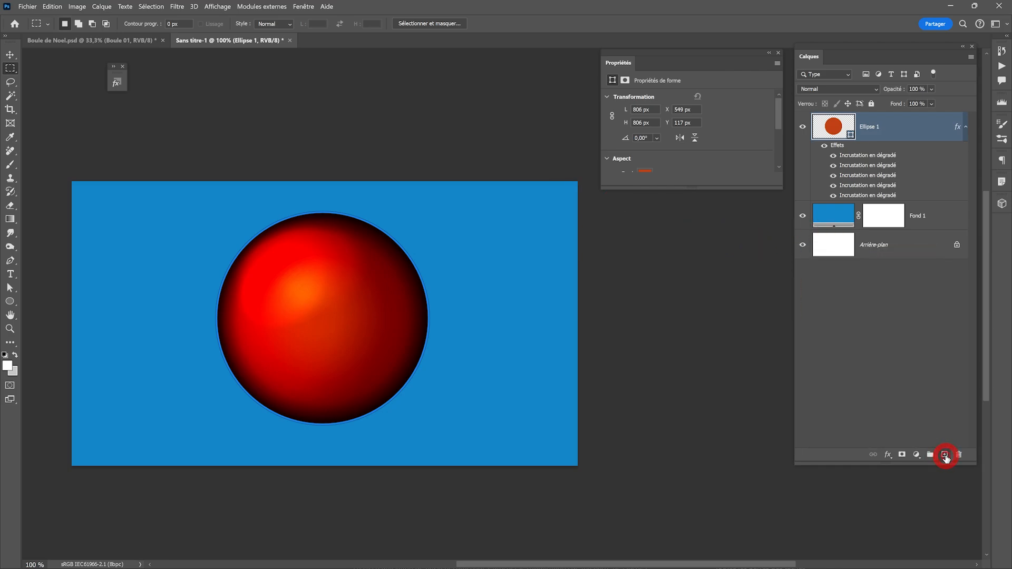
{"action": "left_click", "coordinate": [944, 456]}
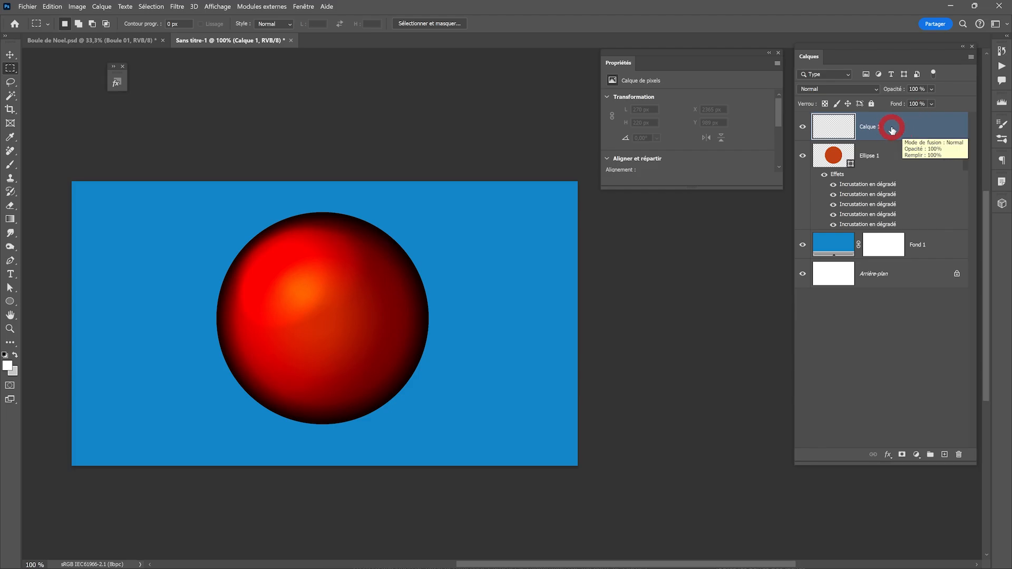
{"action": "right_click", "coordinate": [891, 130]}
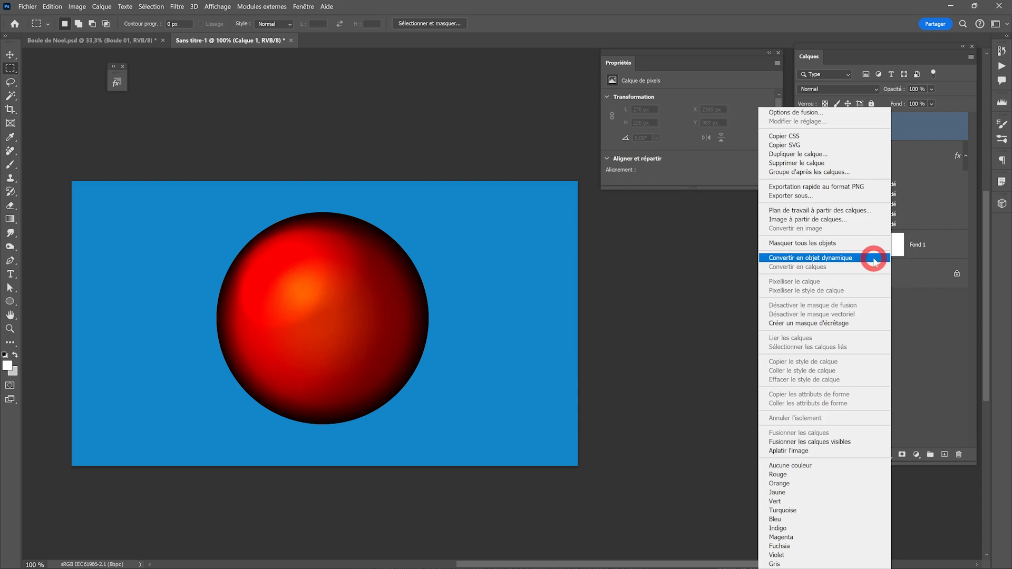
{"action": "left_click", "coordinate": [873, 260]}
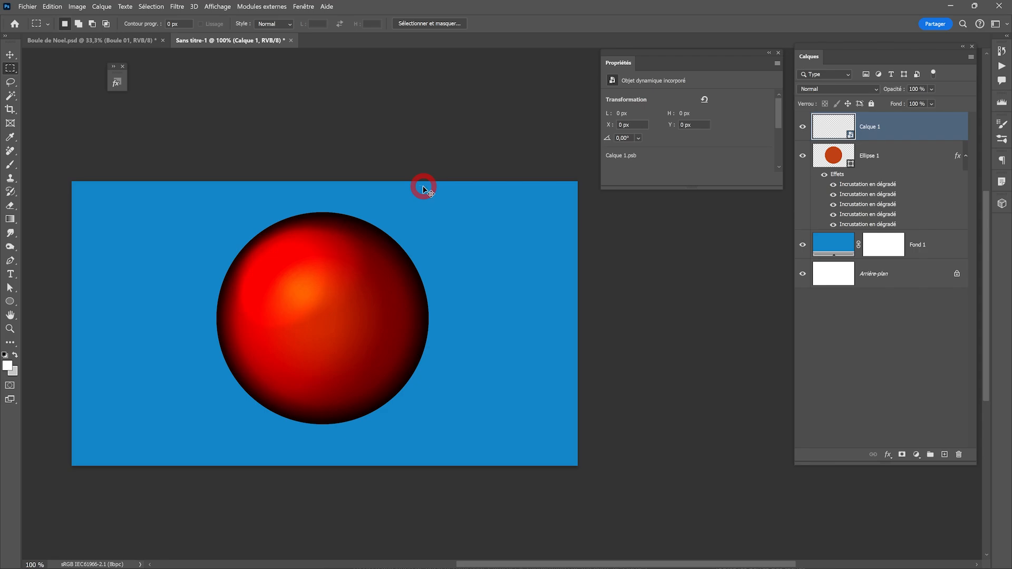
Step: Free-transform the empty smart object to fit the ball's bounds, at 41,98 % width and 74,63 % height
{"action": "key", "text": "ctrl+t"}
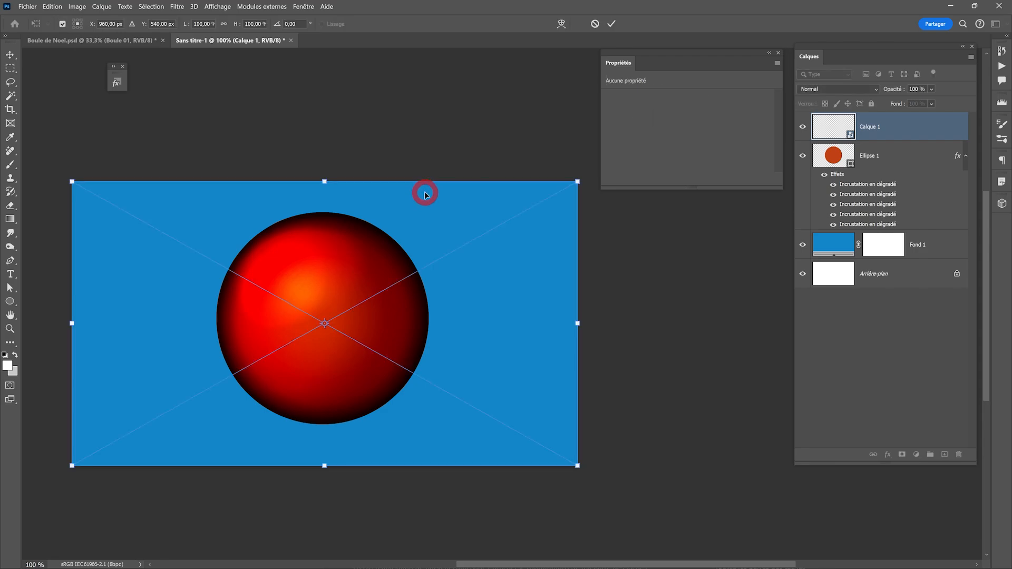
{"action": "left_click", "coordinate": [224, 24]}
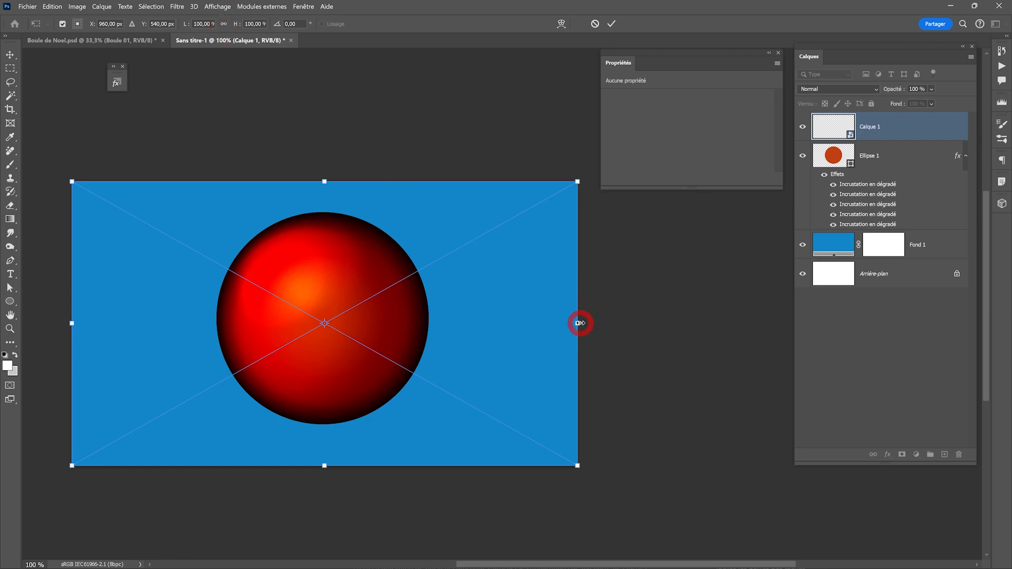
{"action": "left_click_drag", "start_coordinate": [579, 323], "coordinate": [429, 324]}
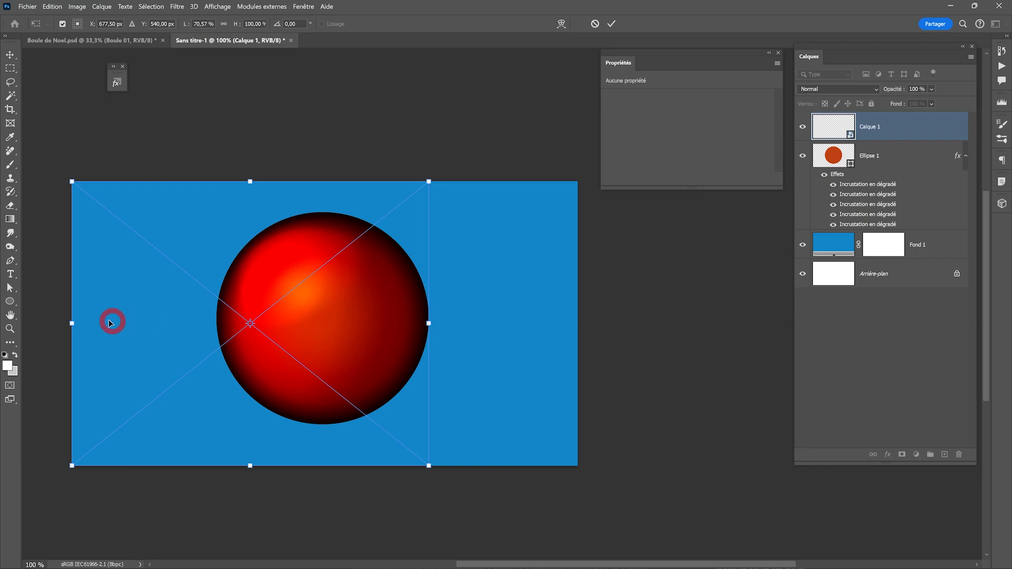
{"action": "left_click_drag", "start_coordinate": [111, 322], "coordinate": [217, 327]}
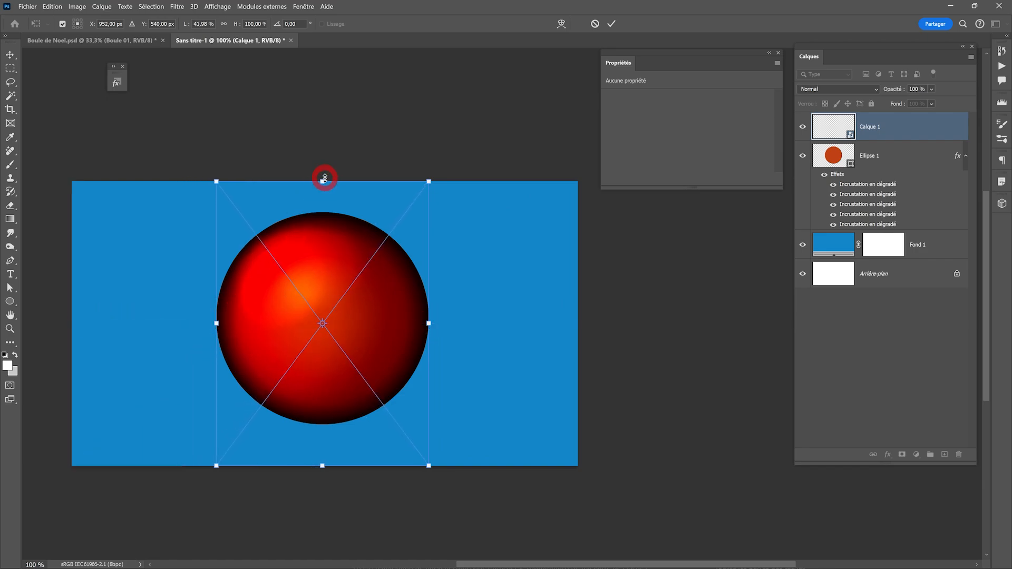
{"action": "left_click_drag", "start_coordinate": [324, 179], "coordinate": [323, 212]}
{"action": "left_click_drag", "start_coordinate": [324, 466], "coordinate": [323, 425]}
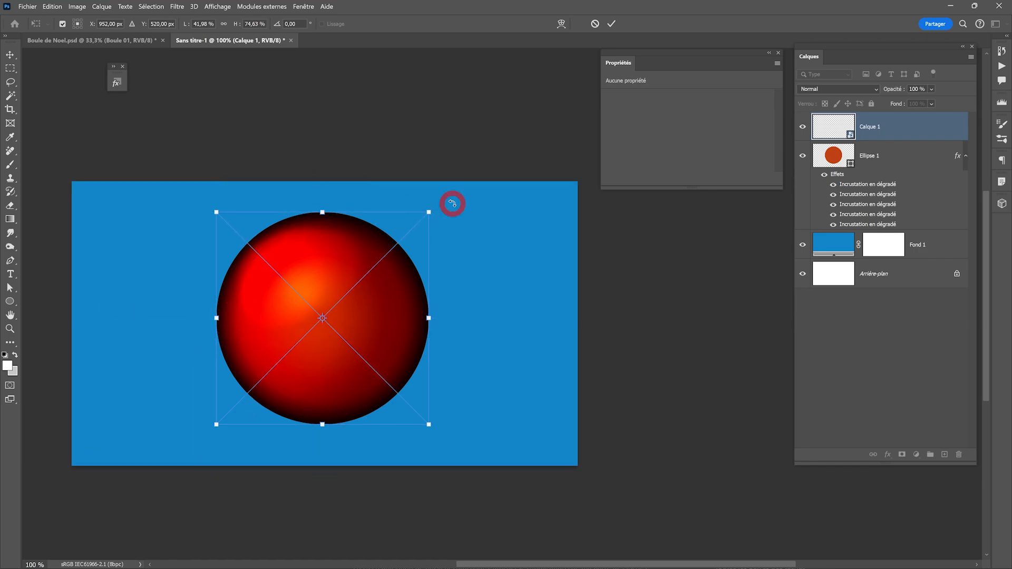
{"action": "left_click", "coordinate": [611, 24]}
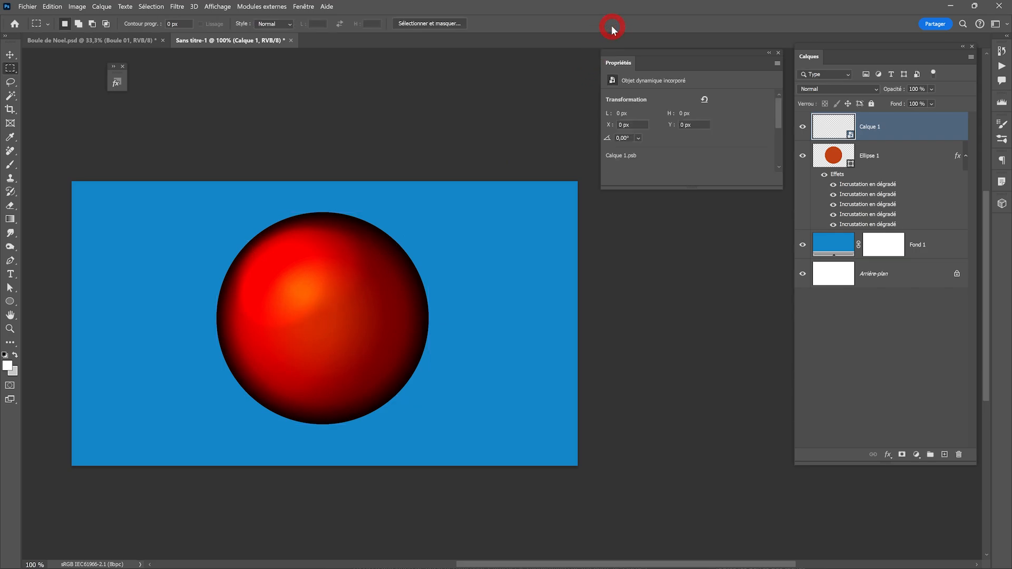
Step: Warp Calque 1 with the Objectif 180° preset at 100 % bend, apply it, and clip the layer to Ellipse 1
{"action": "key", "text": "ctrl+t"}
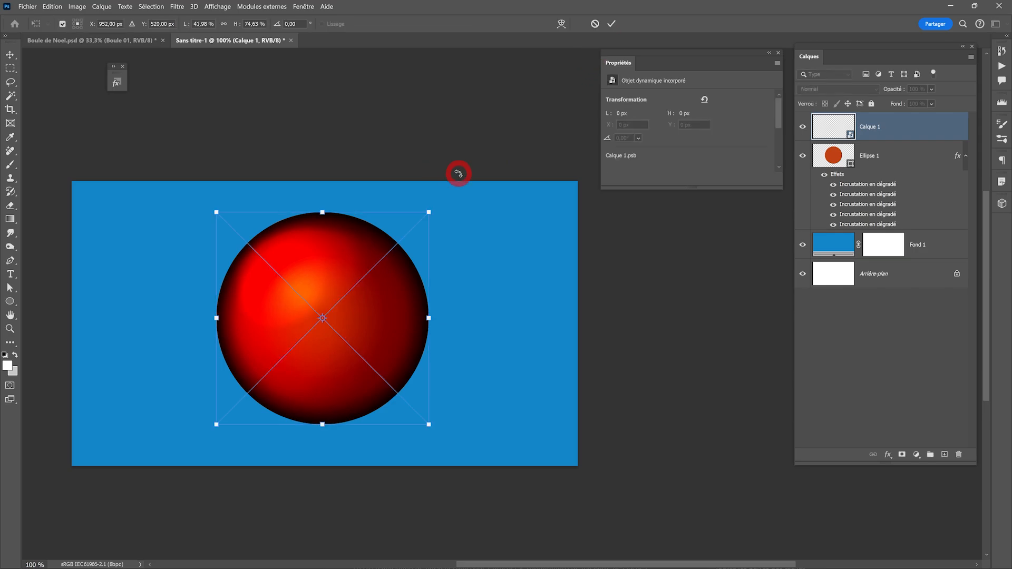
{"action": "left_click", "coordinate": [561, 24]}
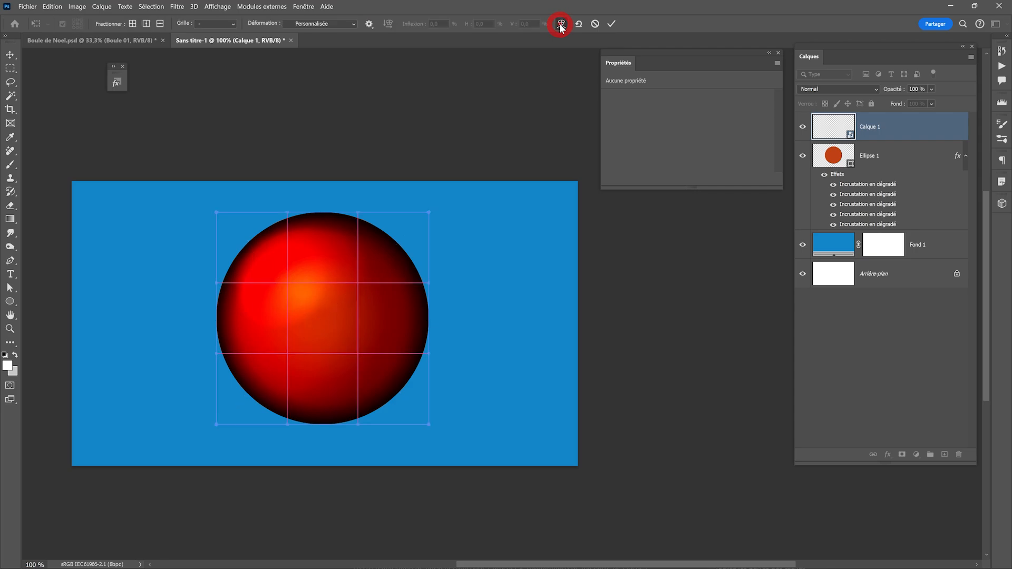
{"action": "left_click", "coordinate": [313, 25]}
{"action": "left_click", "coordinate": [323, 169]}
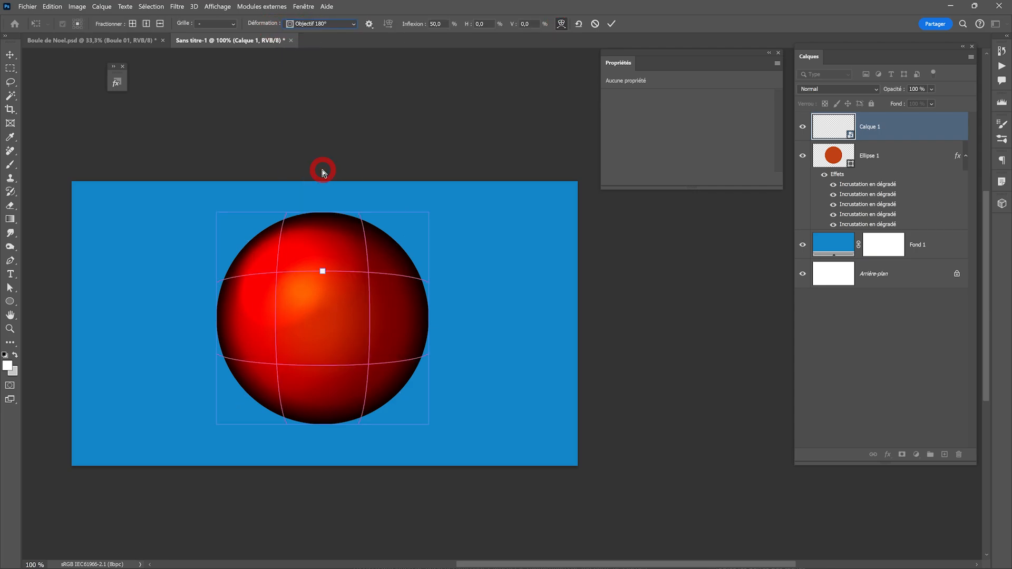
{"action": "left_click_drag", "start_coordinate": [408, 25], "coordinate": [288, 222]}
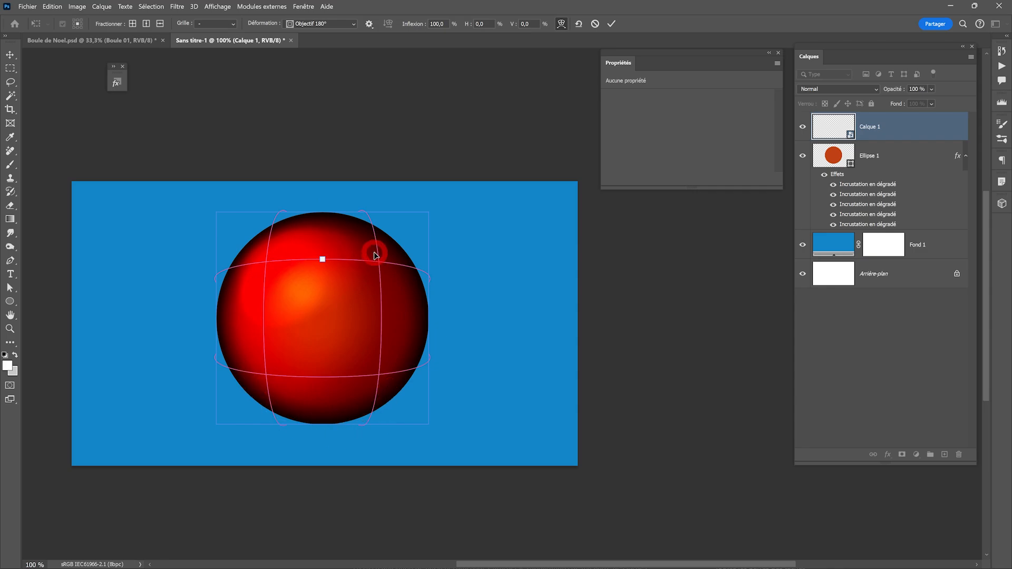
{"action": "left_click", "coordinate": [612, 24]}
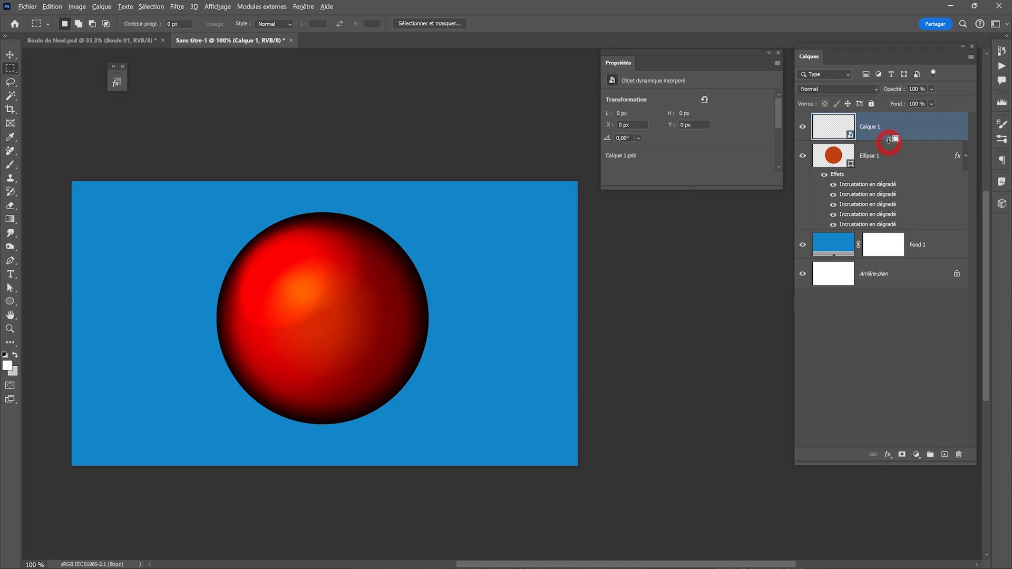
{"action": "left_click", "coordinate": [890, 140], "text": "alt"}
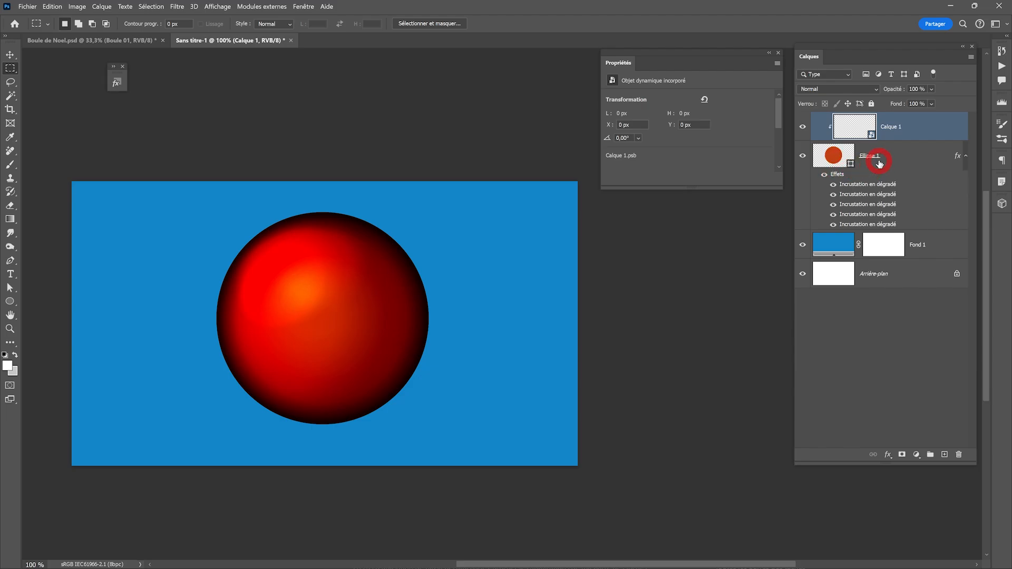
Step: Open Calque 1's smart object contents and add a new empty layer above the existing one
{"action": "double_click", "coordinate": [855, 130]}
{"action": "left_click", "coordinate": [769, 56]}
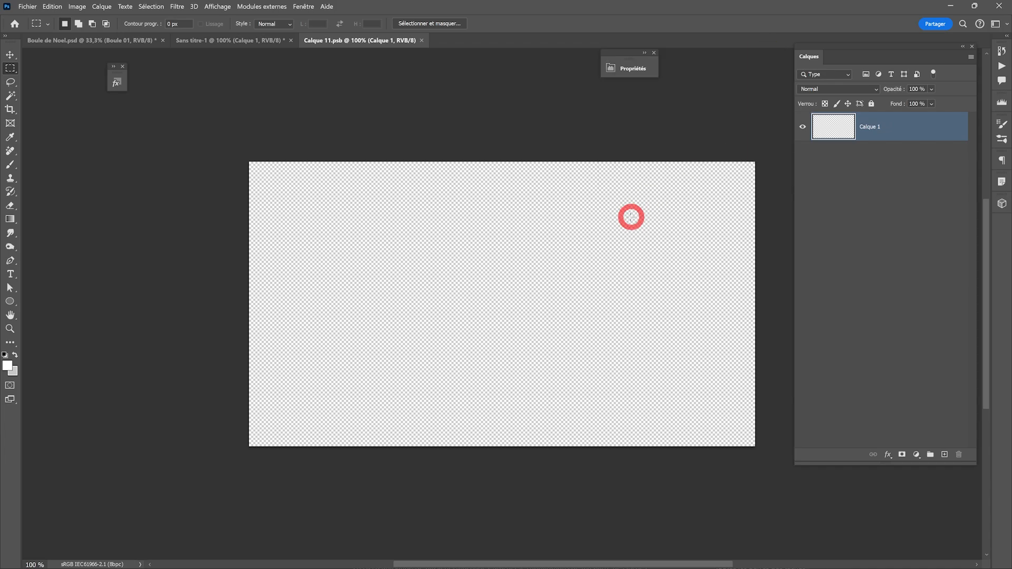
{"action": "scroll", "coordinate": [631, 215], "scroll_direction": "right", "scroll_amount": 3}
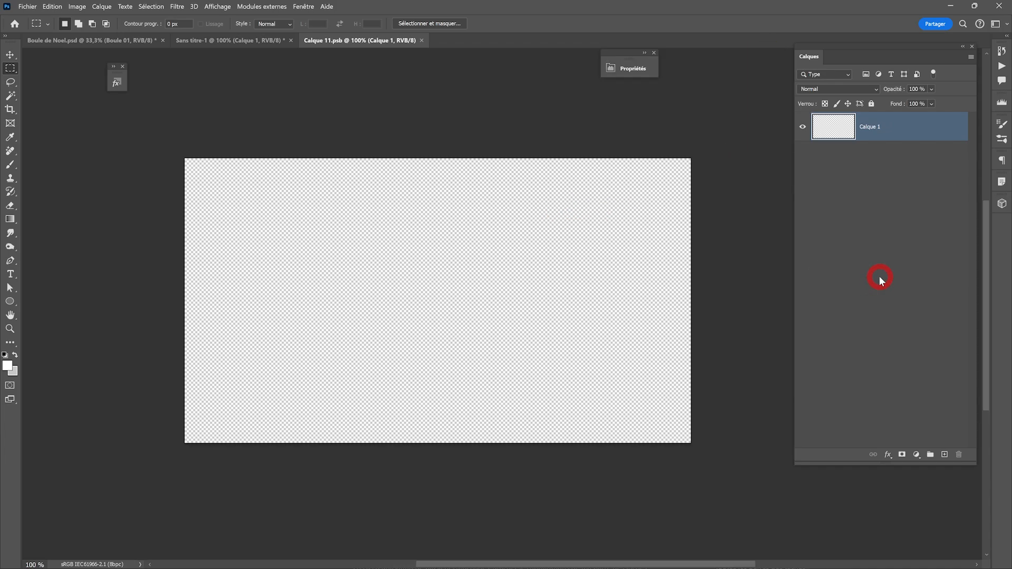
{"action": "left_click", "coordinate": [945, 454]}
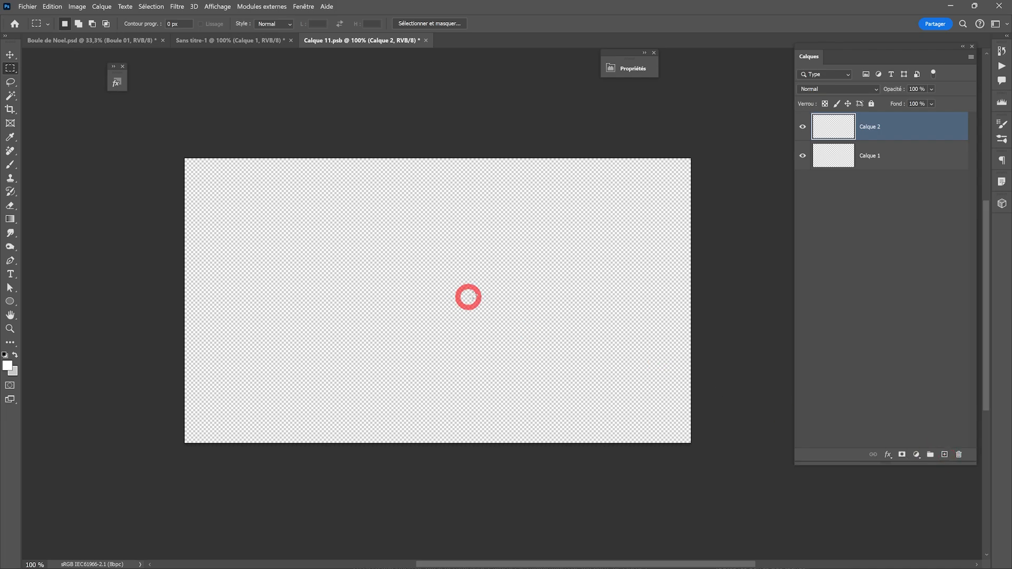
Step: Paint white wavy bands across the full width of the new layer with a 50 px brush
{"action": "left_click", "coordinate": [22, 164]}
{"action": "mouse_move", "coordinate": [265, 232]}
{"action": "left_mouse_down"}
{"action": "mouse_move", "coordinate": [267, 245]}
{"action": "mouse_move", "coordinate": [235, 263]}
{"action": "left_mouse_up"}
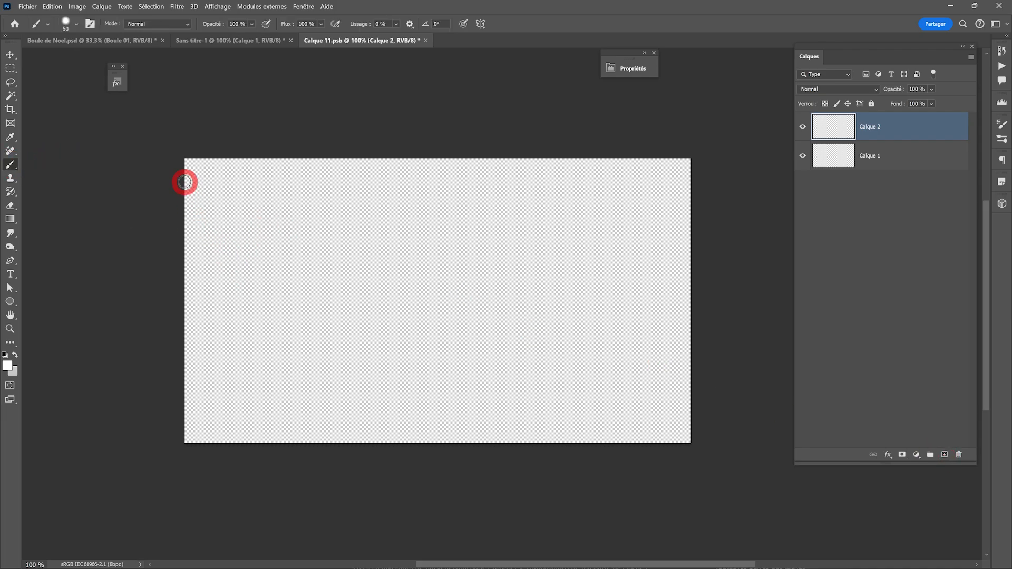
{"action": "mouse_move", "coordinate": [185, 178]}
{"action": "left_mouse_down"}
{"action": "mouse_move", "coordinate": [389, 206]}
{"action": "mouse_move", "coordinate": [653, 214]}
{"action": "mouse_move", "coordinate": [705, 265]}
{"action": "mouse_move", "coordinate": [703, 275]}
{"action": "mouse_move", "coordinate": [574, 292]}
{"action": "mouse_move", "coordinate": [258, 265]}
{"action": "mouse_move", "coordinate": [174, 235]}
{"action": "mouse_move", "coordinate": [181, 289]}
{"action": "mouse_move", "coordinate": [233, 324]}
{"action": "mouse_move", "coordinate": [375, 349]}
{"action": "mouse_move", "coordinate": [566, 358]}
{"action": "mouse_move", "coordinate": [700, 338]}
{"action": "mouse_move", "coordinate": [708, 392]}
{"action": "mouse_move", "coordinate": [594, 402]}
{"action": "mouse_move", "coordinate": [390, 405]}
{"action": "mouse_move", "coordinate": [201, 378]}
{"action": "mouse_move", "coordinate": [177, 409]}
{"action": "mouse_move", "coordinate": [249, 441]}
{"action": "left_mouse_up"}
{"action": "mouse_move", "coordinate": [280, 143]}
{"action": "left_mouse_down"}
{"action": "mouse_move", "coordinate": [423, 180]}
{"action": "mouse_move", "coordinate": [542, 183]}
{"action": "mouse_move", "coordinate": [721, 155]}
{"action": "left_mouse_up"}
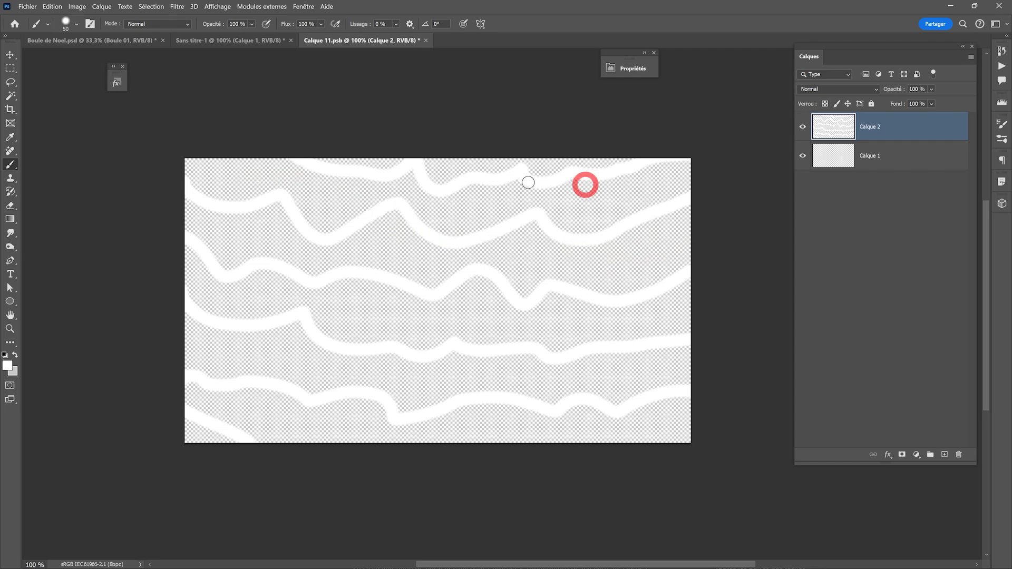
Step: Paint two thinner wavy white lines between the bands with a 25 px brush, and save and close the smart object
{"action": "right_click", "coordinate": [396, 310], "text": "alt"}
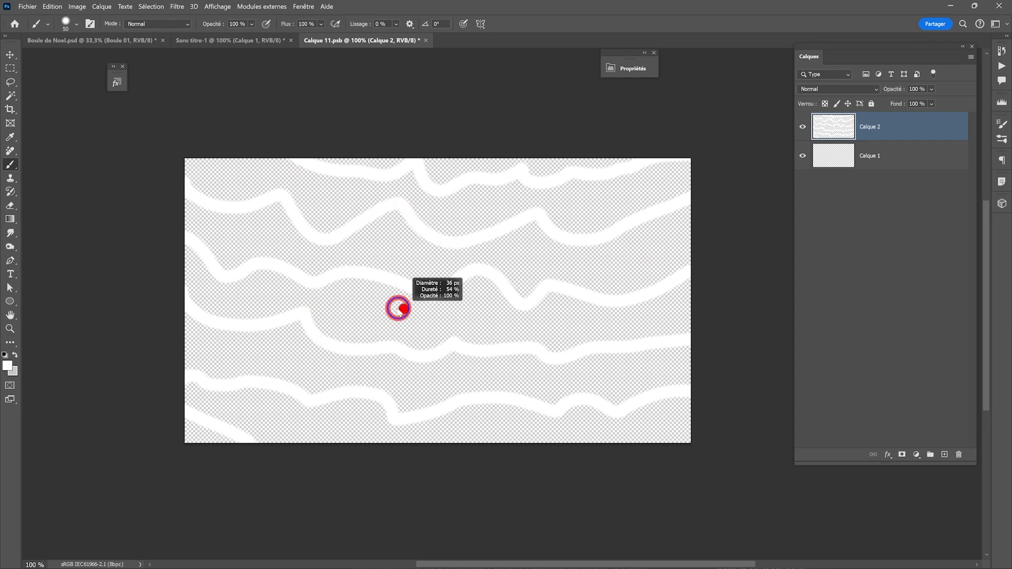
{"action": "mouse_move", "coordinate": [185, 268]}
{"action": "left_mouse_down"}
{"action": "mouse_move", "coordinate": [353, 318]}
{"action": "mouse_move", "coordinate": [633, 314]}
{"action": "mouse_move", "coordinate": [701, 244]}
{"action": "left_mouse_up"}
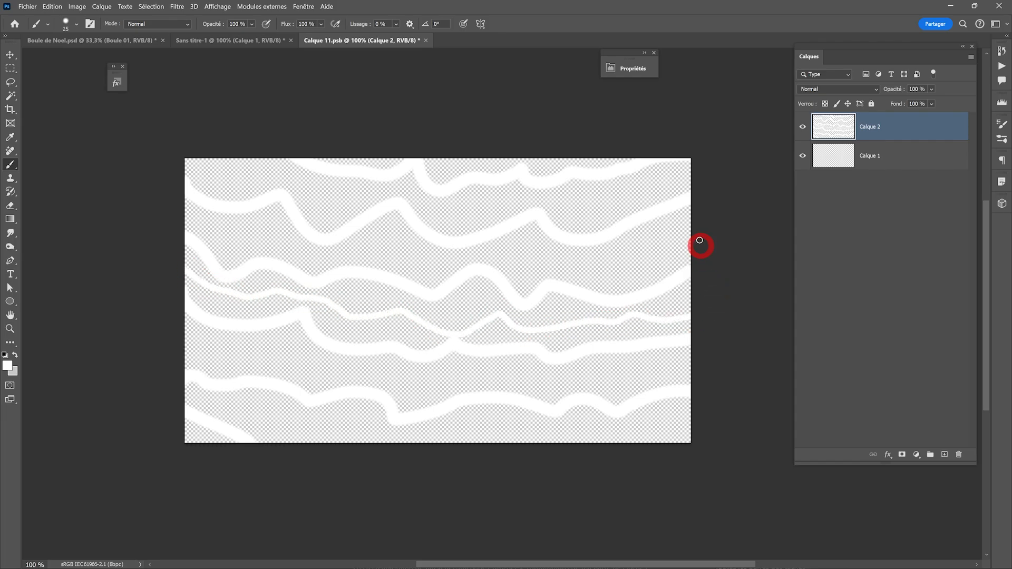
{"action": "mouse_move", "coordinate": [633, 256]}
{"action": "left_mouse_down"}
{"action": "mouse_move", "coordinate": [251, 232]}
{"action": "mouse_move", "coordinate": [172, 190]}
{"action": "left_mouse_up"}
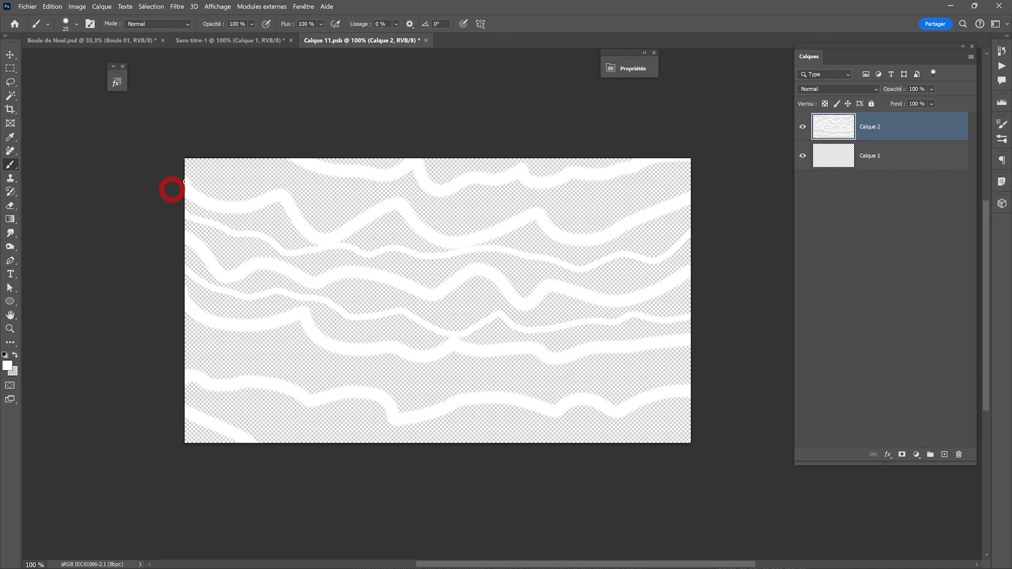
{"action": "left_click", "coordinate": [426, 41]}
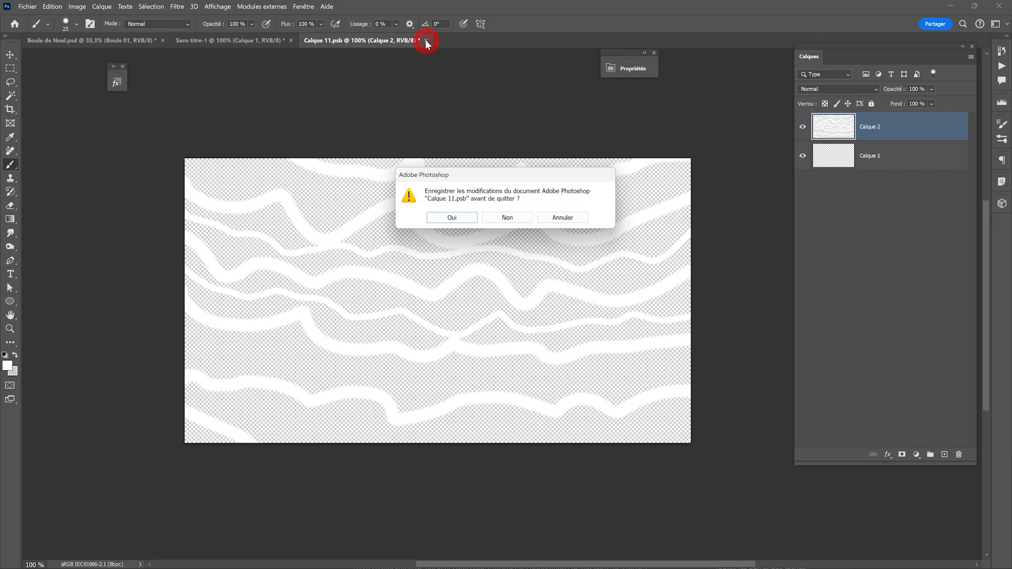
{"action": "left_click", "coordinate": [450, 218]}
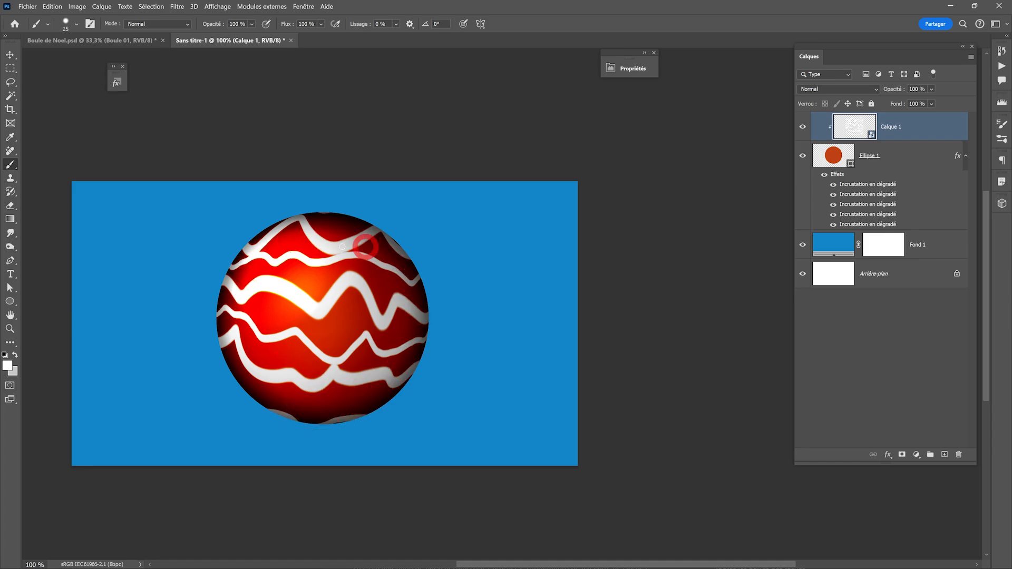
Step: Reopen Calque 1's smart object contents and delete the layer with the wavy lines
{"action": "double_click", "coordinate": [857, 128]}
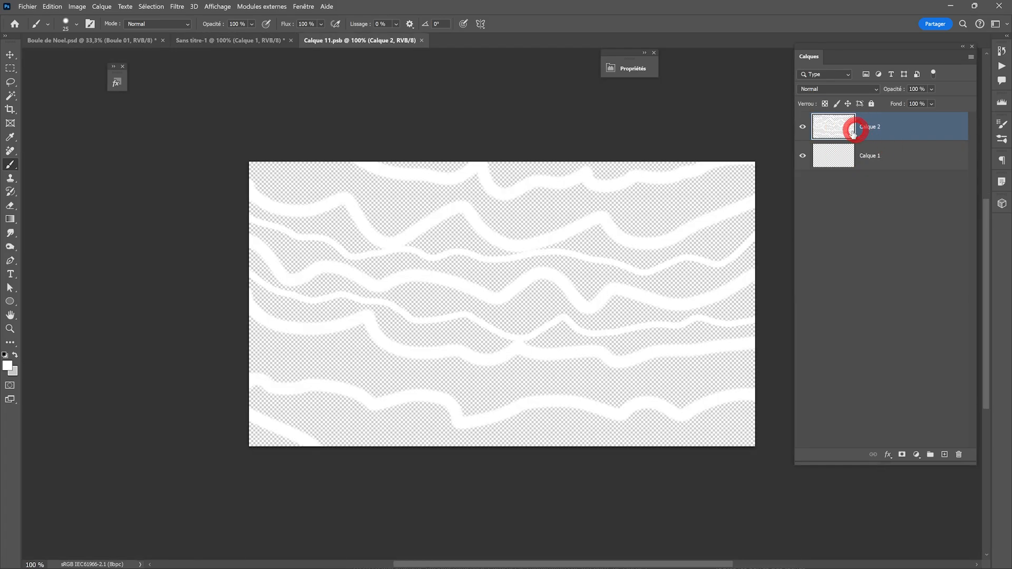
{"action": "left_click_drag", "start_coordinate": [875, 135], "coordinate": [959, 454]}
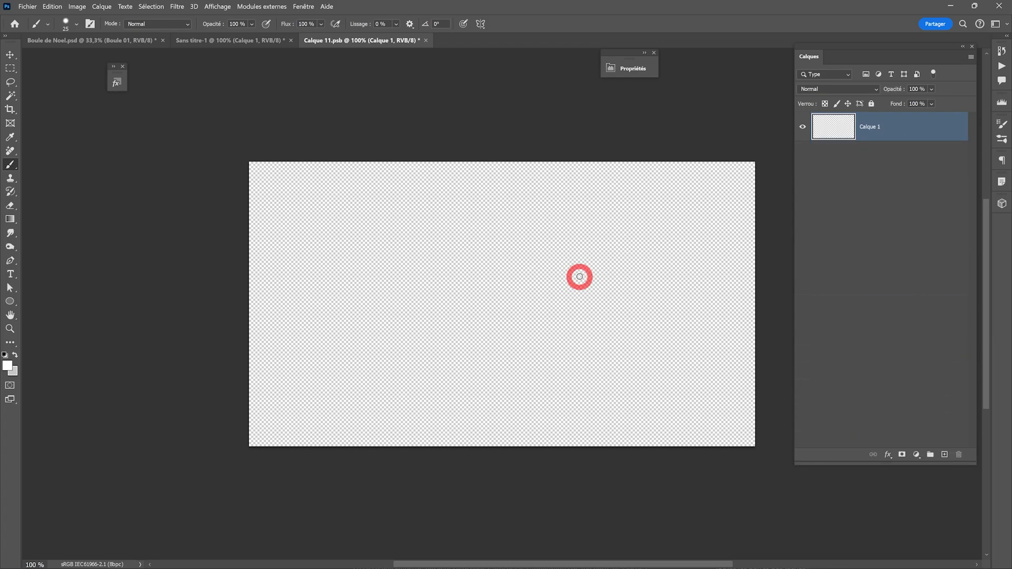
{"action": "left_click_drag", "start_coordinate": [579, 275], "coordinate": [493, 246]}
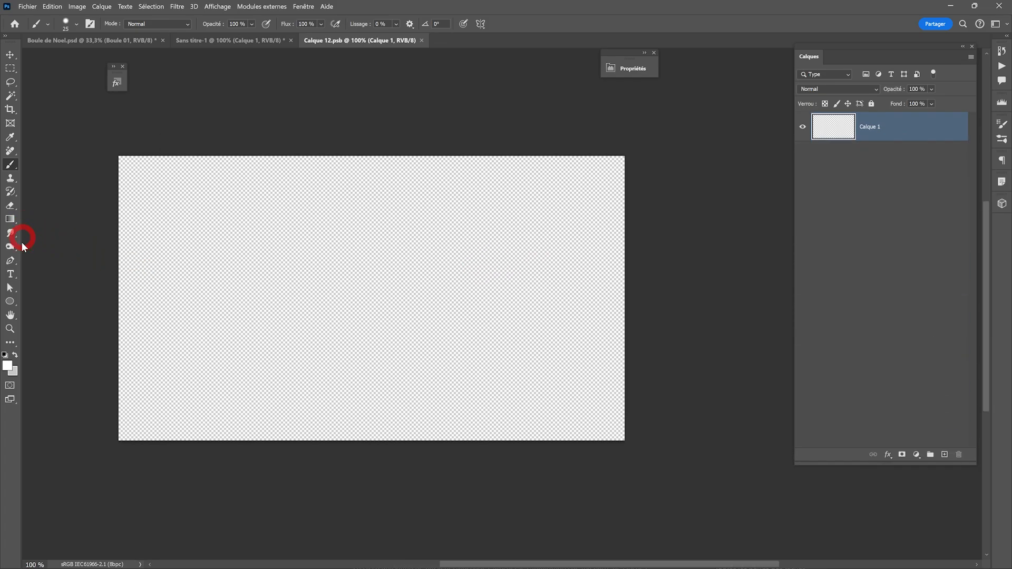
Step: Draw a white rectangle about 1939 × 47 px across the full width of the canvas's upper edge
{"action": "left_click", "coordinate": [11, 303]}
{"action": "left_click", "coordinate": [40, 302]}
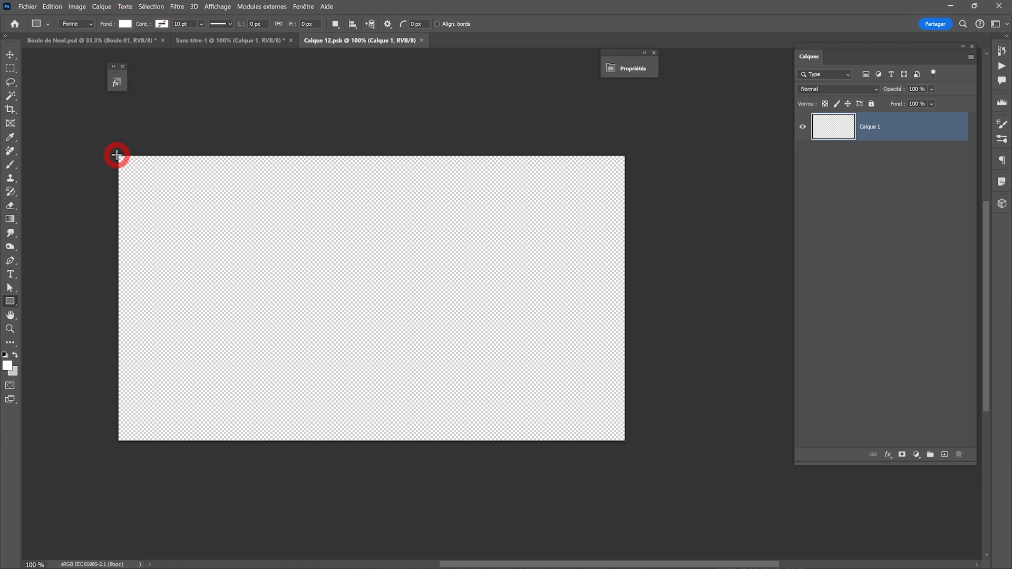
{"action": "left_click_drag", "start_coordinate": [116, 155], "coordinate": [627, 167]}
Step: Duplicate the white stripe eight times down the canvas, leaving a gap between neighbouring stripes
{"action": "key", "text": "v"}
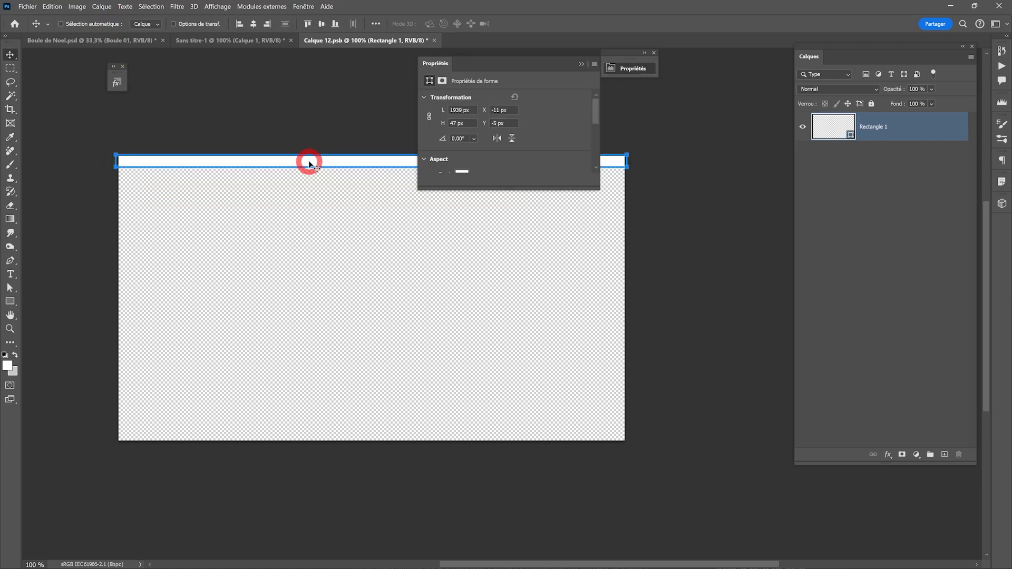
{"action": "left_click_drag", "start_coordinate": [308, 160], "coordinate": [307, 185]}
{"action": "left_click_drag", "start_coordinate": [392, 189], "coordinate": [392, 214]}
{"action": "left_click_drag", "start_coordinate": [392, 214], "coordinate": [392, 246]}
{"action": "left_click_drag", "start_coordinate": [390, 246], "coordinate": [390, 279]}
{"action": "left_click_drag", "start_coordinate": [387, 278], "coordinate": [389, 343]}
{"action": "left_click_drag", "start_coordinate": [392, 344], "coordinate": [392, 409]}
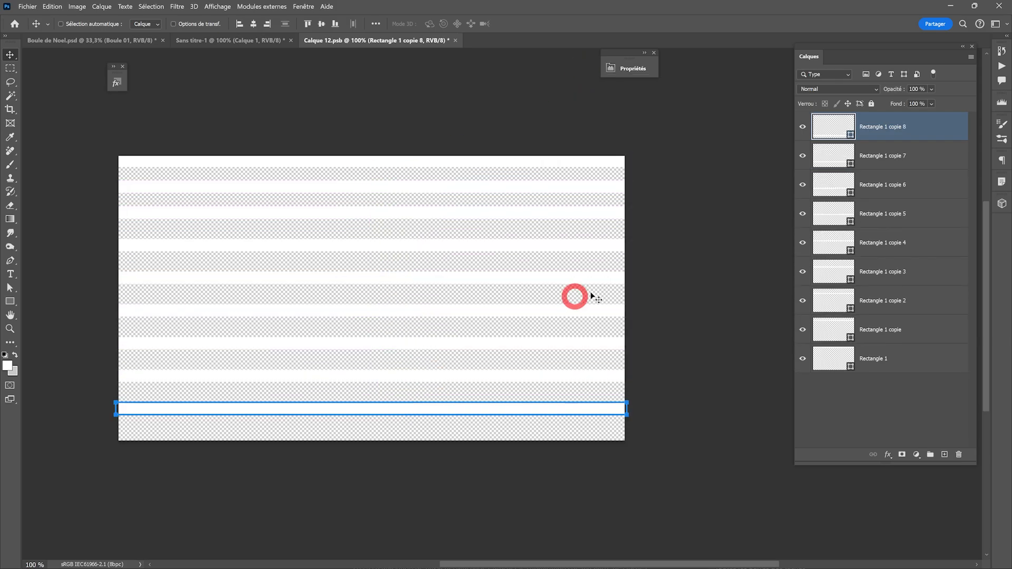
Step: Group all nine stripe rectangles, from Rectangle 1 to Rectangle 1 copie 8
{"action": "left_click", "coordinate": [930, 124]}
{"action": "left_click", "coordinate": [907, 356], "text": "shift"}
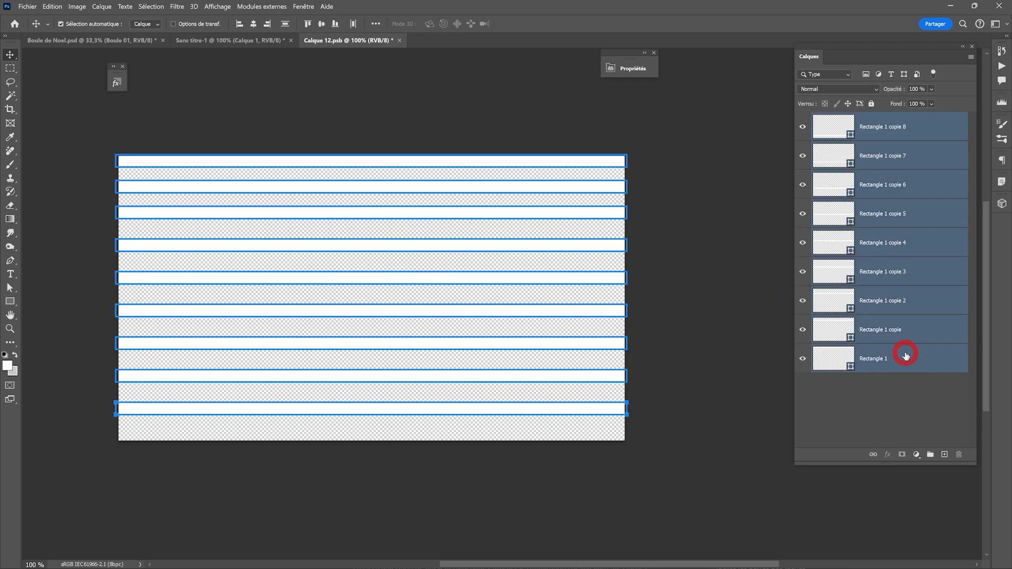
{"action": "key", "text": "ctrl+g"}
Step: Free-transform the stripe group, rotating it by 21,34° and stretching its height to about 179,83 %
{"action": "key", "text": "ctrl+t"}
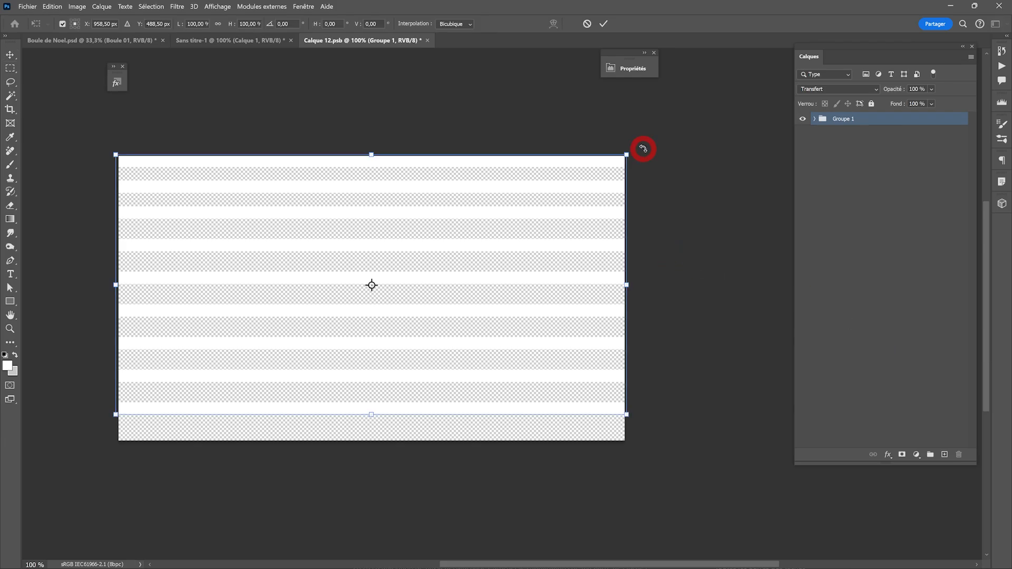
{"action": "left_click_drag", "start_coordinate": [644, 147], "coordinate": [525, 271]}
{"action": "left_click", "coordinate": [507, 276], "text": "alt"}
{"action": "left_click_drag", "start_coordinate": [469, 243], "coordinate": [496, 192]}
{"action": "left_click_drag", "start_coordinate": [380, 397], "coordinate": [348, 469]}
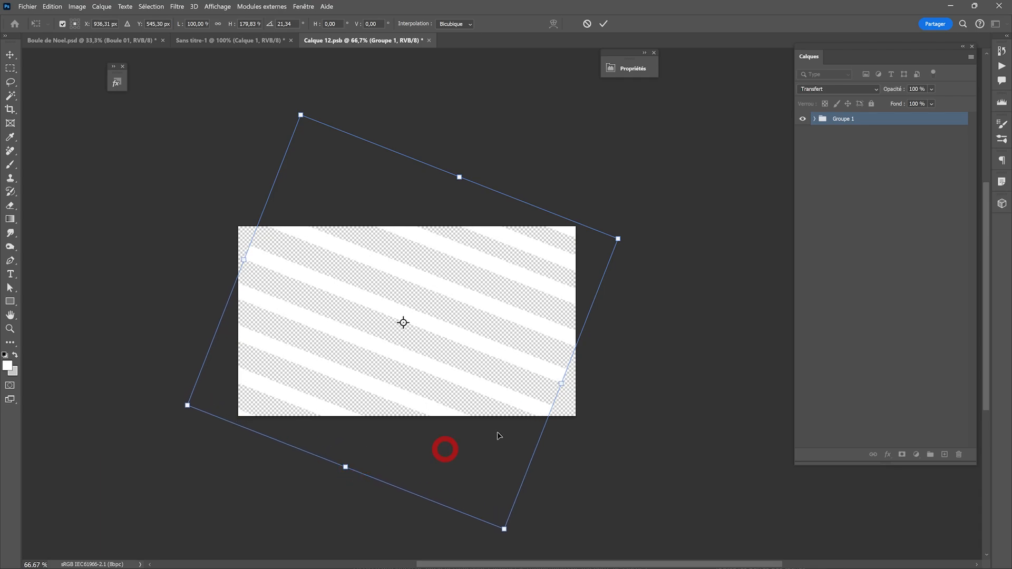
Step: Widen the rotated stripe group to 117,96 %, set its height to about 164,46 %, and apply the transformation
{"action": "left_click_drag", "start_coordinate": [565, 375], "coordinate": [600, 399]}
{"action": "left_click_drag", "start_coordinate": [250, 256], "coordinate": [224, 247]}
{"action": "left_click_drag", "start_coordinate": [600, 400], "coordinate": [595, 399]}
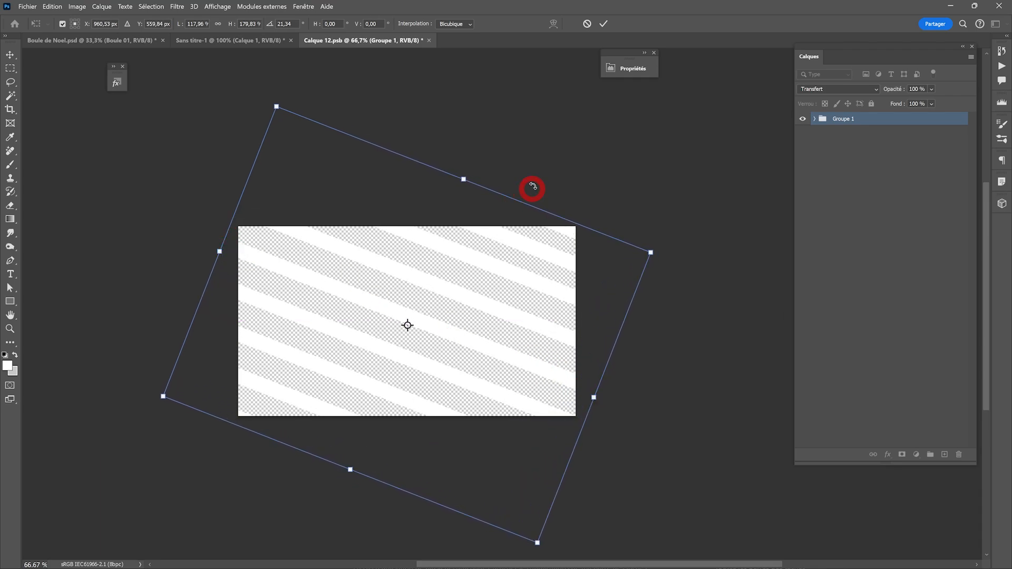
{"action": "left_click_drag", "start_coordinate": [351, 470], "coordinate": [362, 446]}
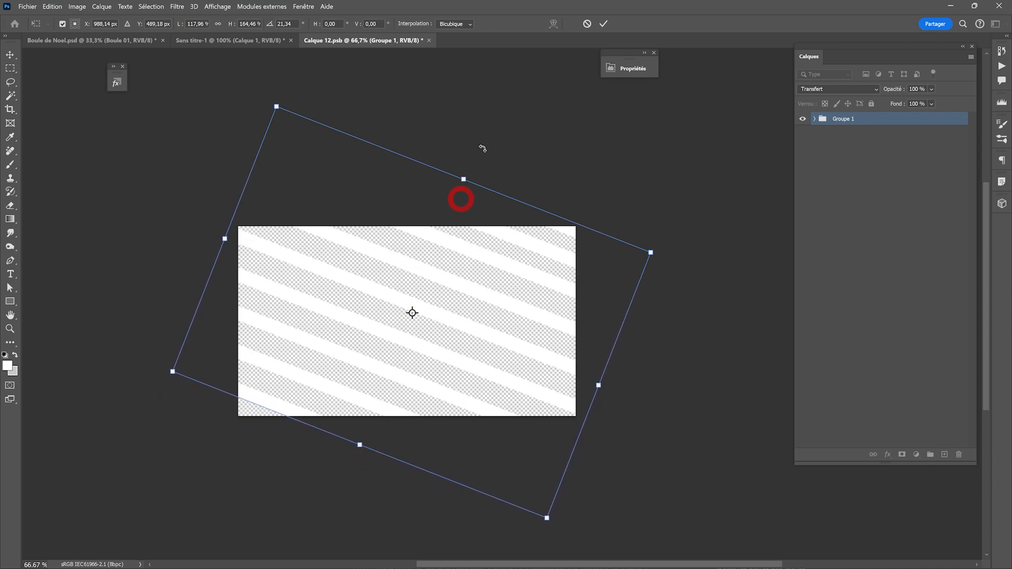
{"action": "left_click", "coordinate": [604, 25]}
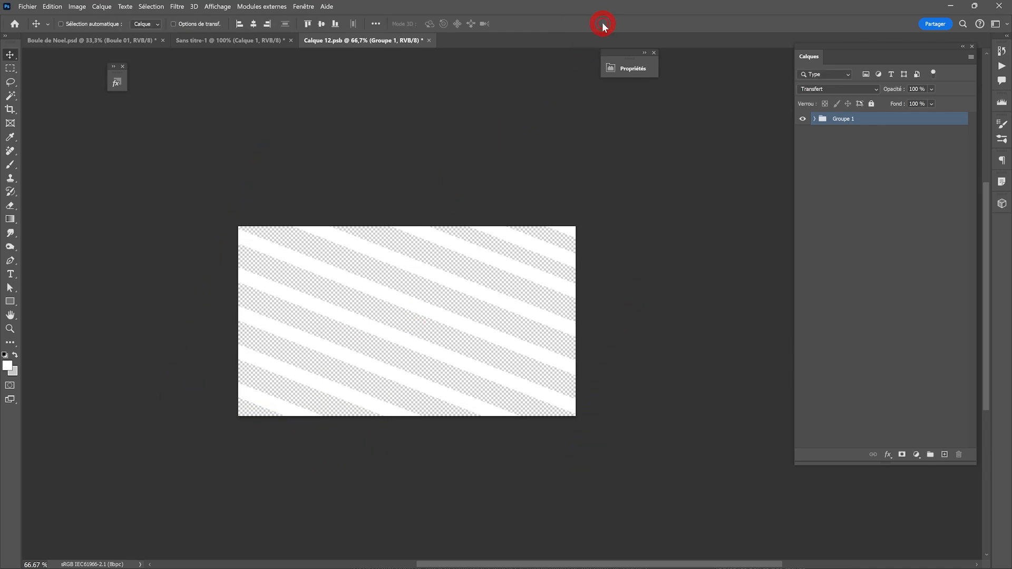
Step: Save and close the striped smart object, and inspect the stripes wrapped around the ball up close
{"action": "left_click", "coordinate": [429, 41]}
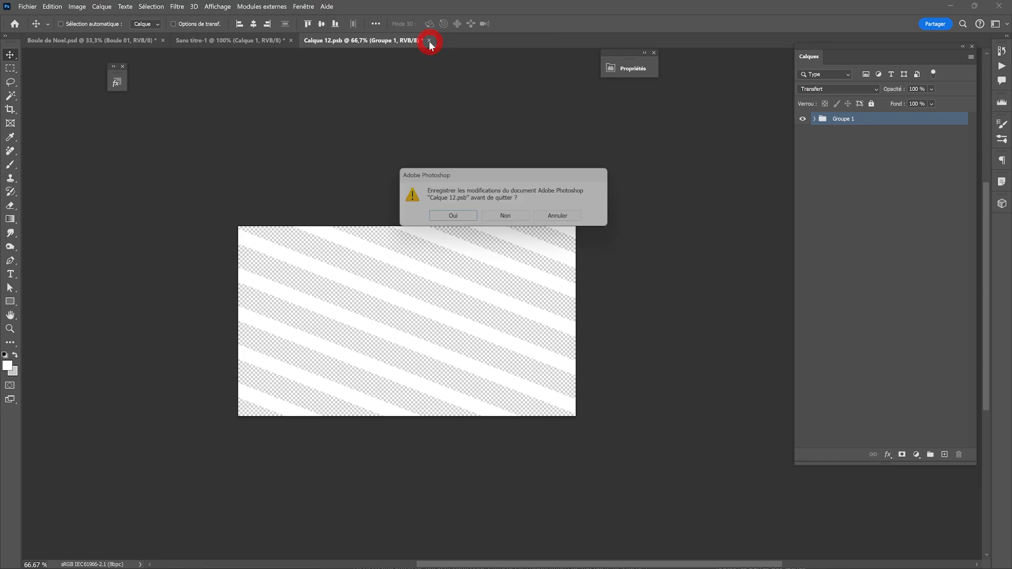
{"action": "left_click", "coordinate": [455, 219]}
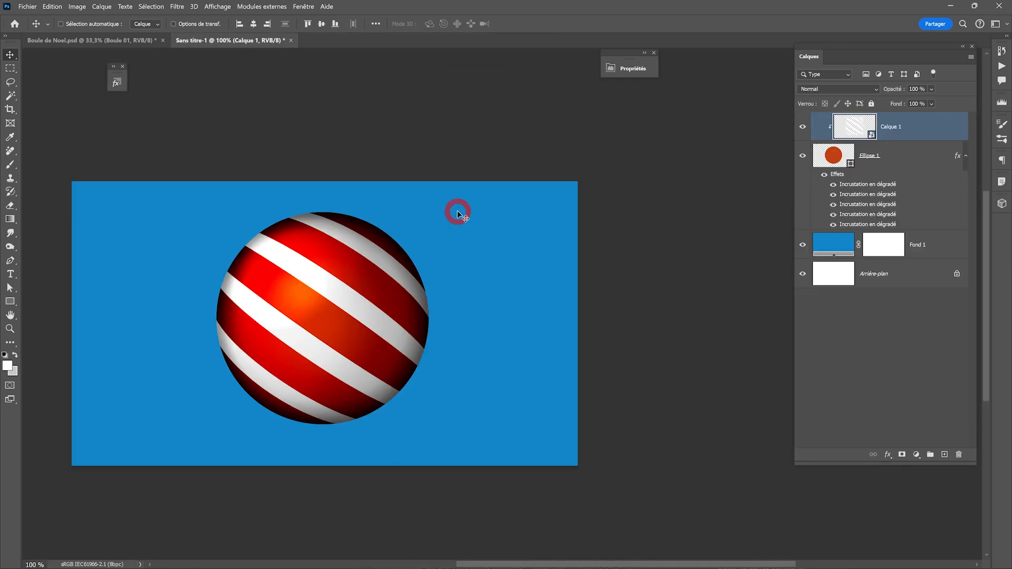
{"action": "key", "text": "ctrl+plus"}
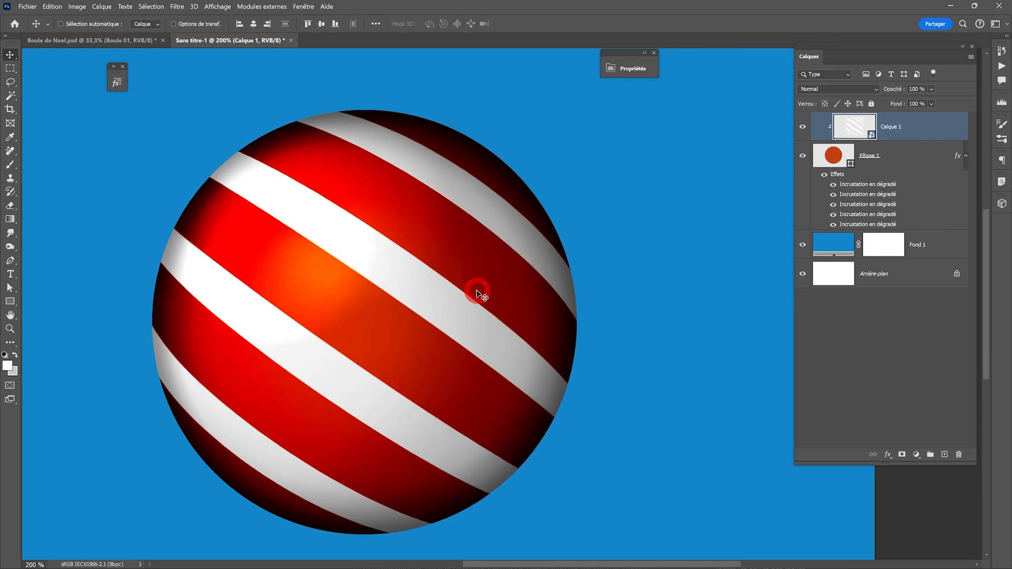
{"action": "key", "text": "ctrl+minus"}
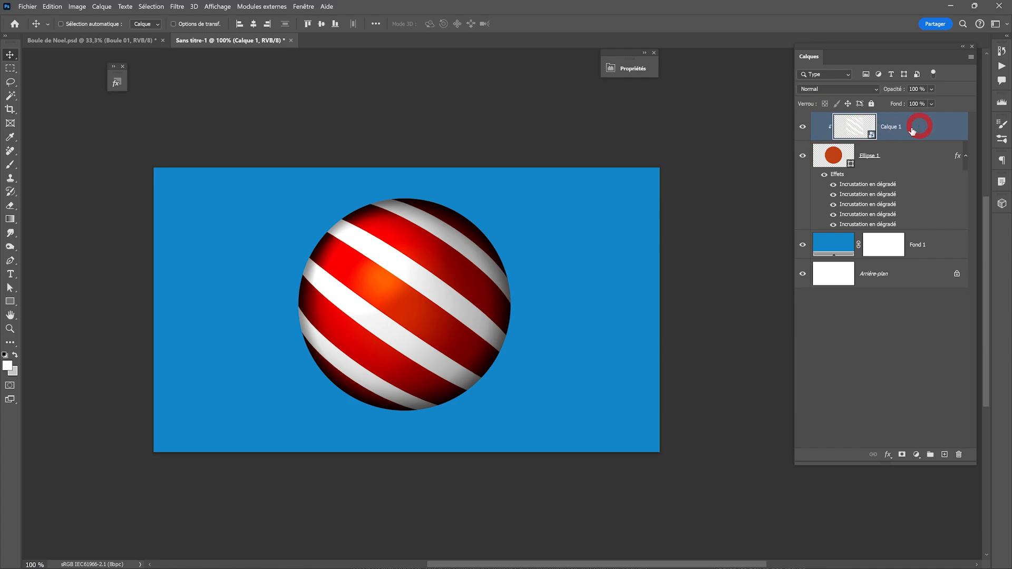
Step: Open the striped smart object and add a colour overlay in Normal blend mode to Groupe 1
{"action": "double_click", "coordinate": [857, 133]}
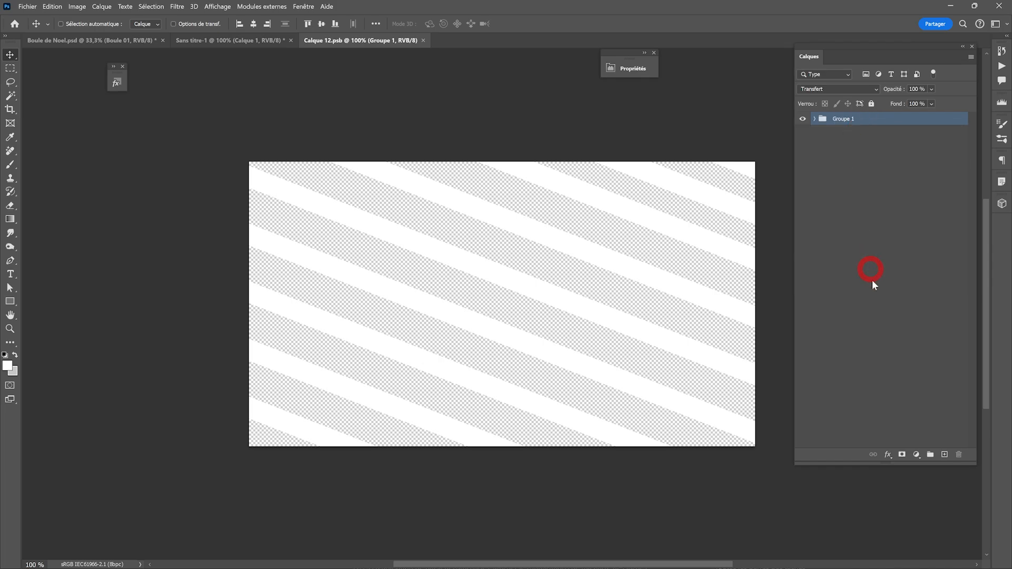
{"action": "left_click", "coordinate": [890, 455]}
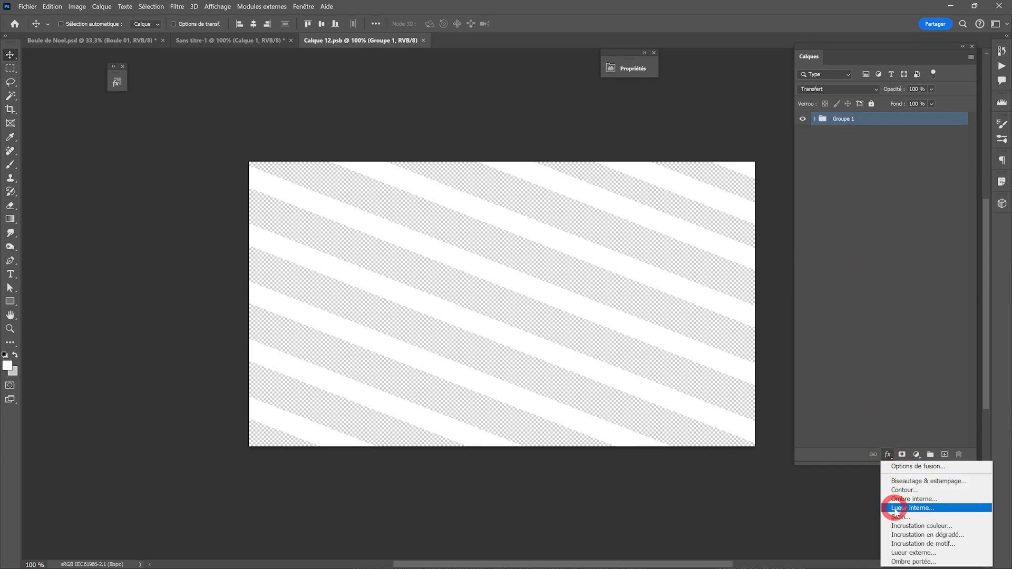
{"action": "left_click", "coordinate": [899, 526]}
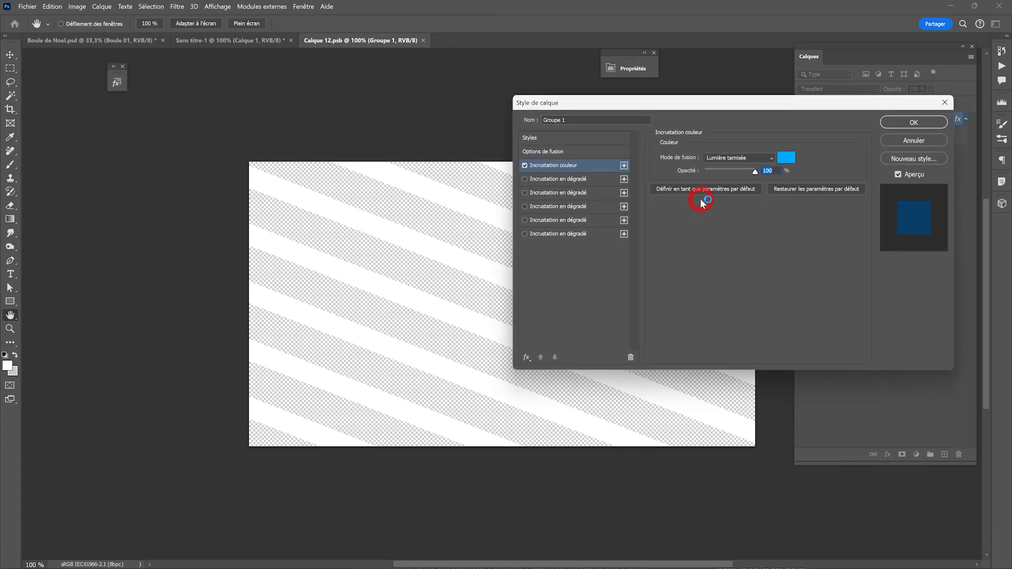
{"action": "left_click", "coordinate": [606, 230]}
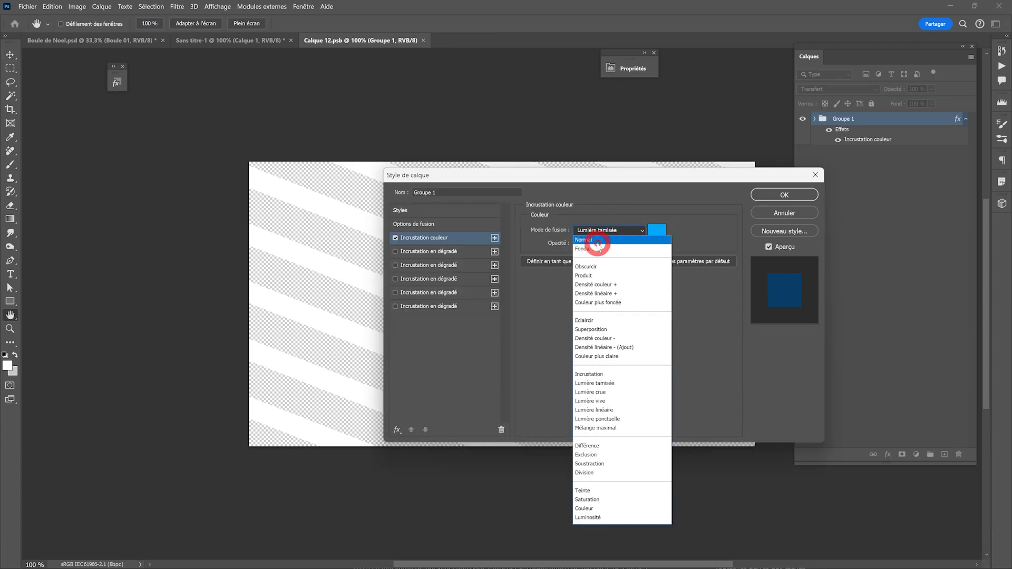
{"action": "left_click", "coordinate": [601, 234]}
{"action": "left_click_drag", "start_coordinate": [584, 179], "coordinate": [545, 307]}
Step: Set the stripes' overlay colour to light grey c8c8c8 and apply the layer style
{"action": "left_click", "coordinate": [619, 358]}
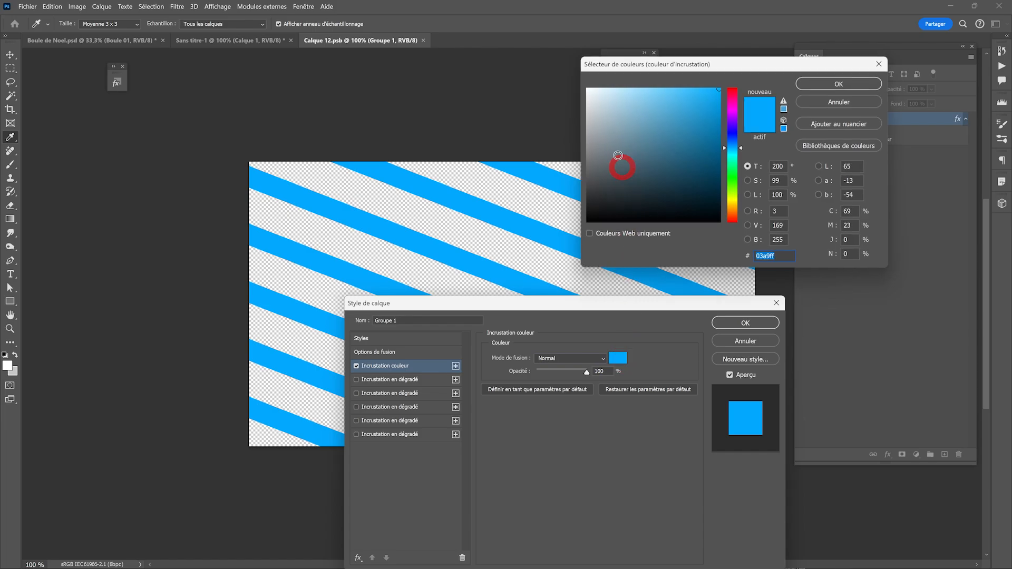
{"action": "left_click_drag", "start_coordinate": [622, 163], "coordinate": [648, 125]}
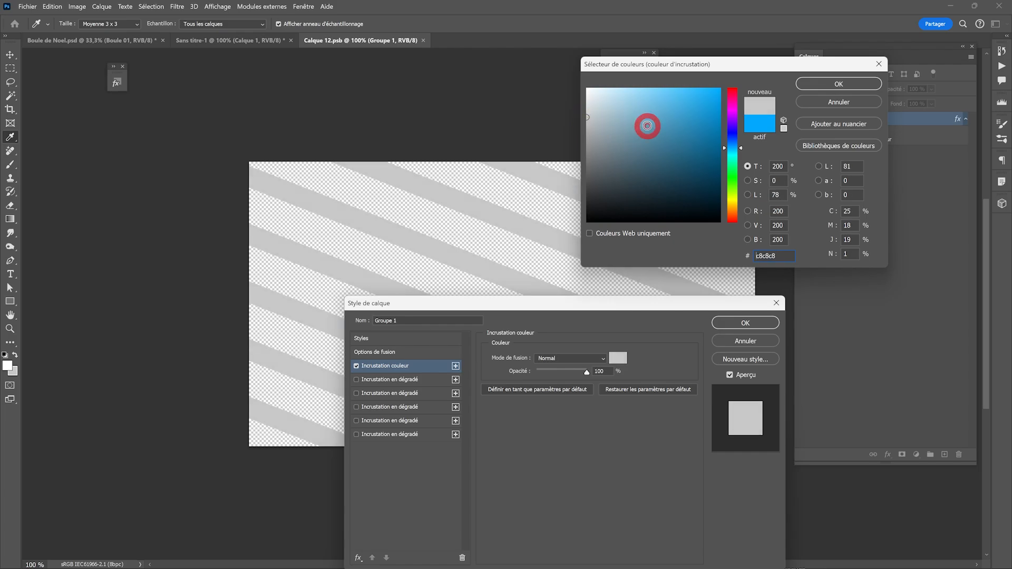
{"action": "left_click", "coordinate": [845, 84]}
{"action": "key", "text": "Return"}
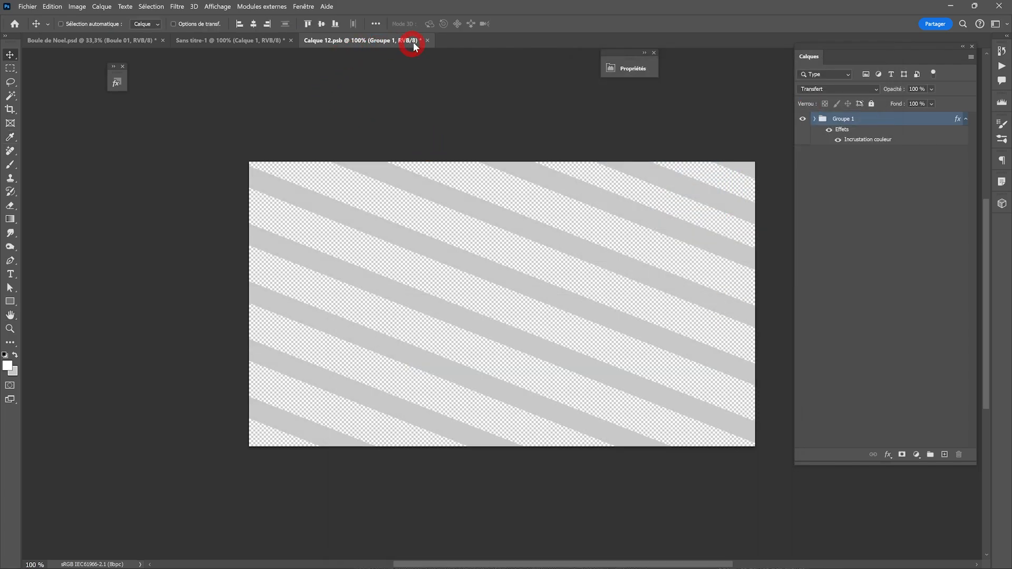
Step: Close and save the striped smart object, and inspect the recoloured stripes on the ball up close
{"action": "left_click", "coordinate": [429, 40]}
{"action": "left_click", "coordinate": [463, 219]}
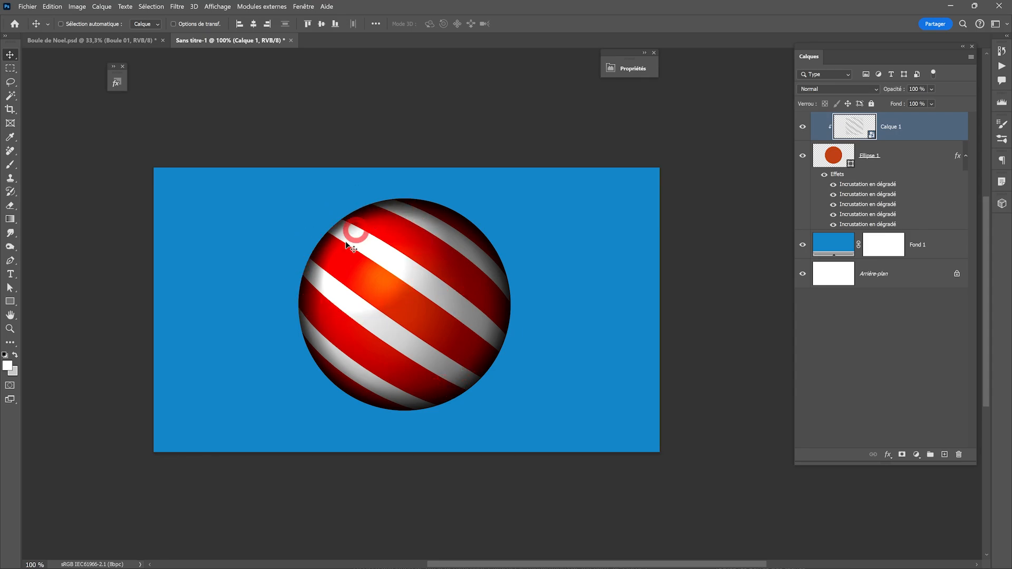
{"action": "key", "text": "ctrl+plus"}
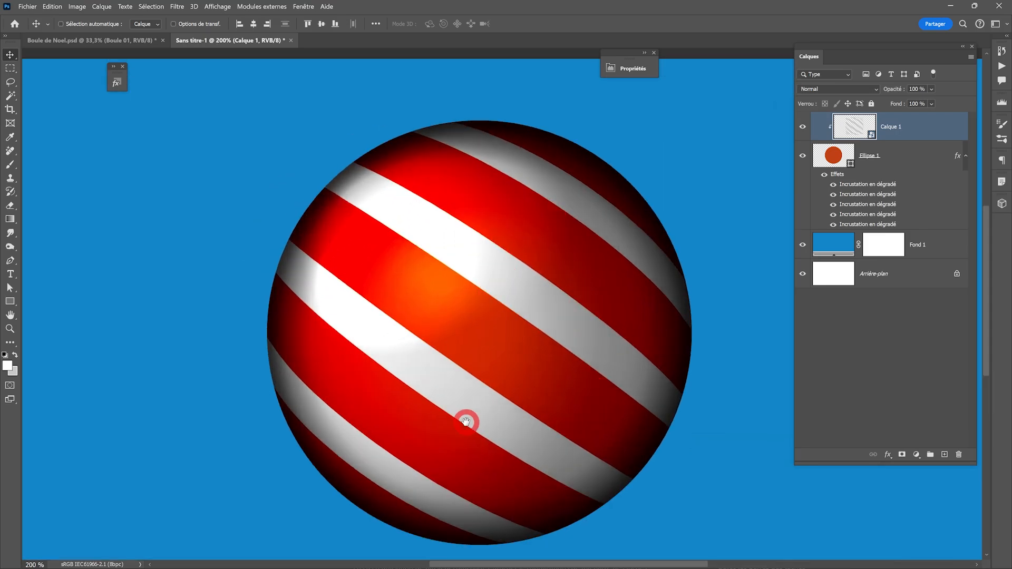
{"action": "key", "text": "ctrl+minus"}
{"action": "left_click_drag", "start_coordinate": [536, 329], "coordinate": [476, 336], "text": "space"}
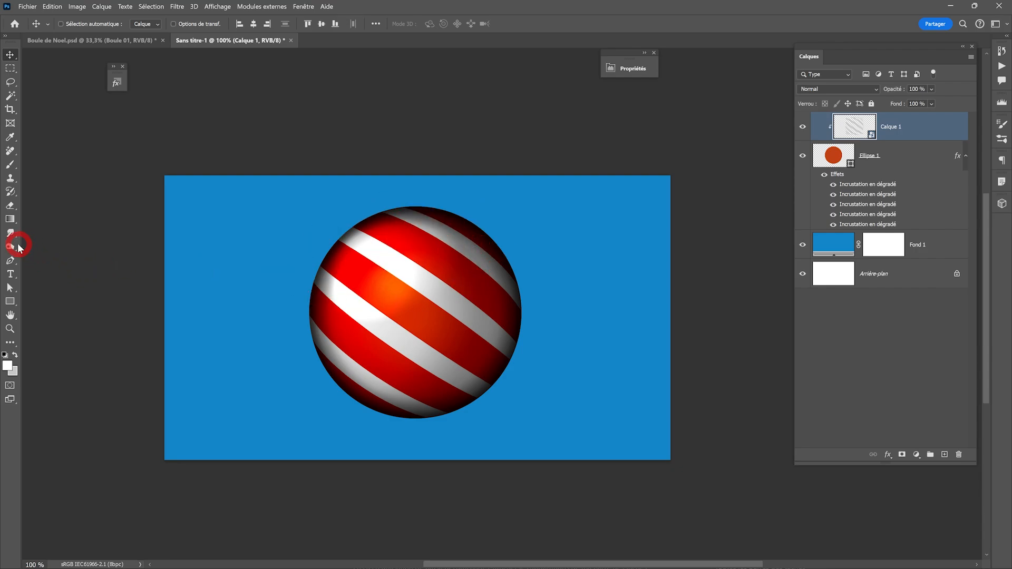
Step: Draw an ellipse shape about 497 px wide and 279 px high over the upper part of the ball
{"action": "right_click", "coordinate": [10, 305]}
{"action": "left_click", "coordinate": [53, 310]}
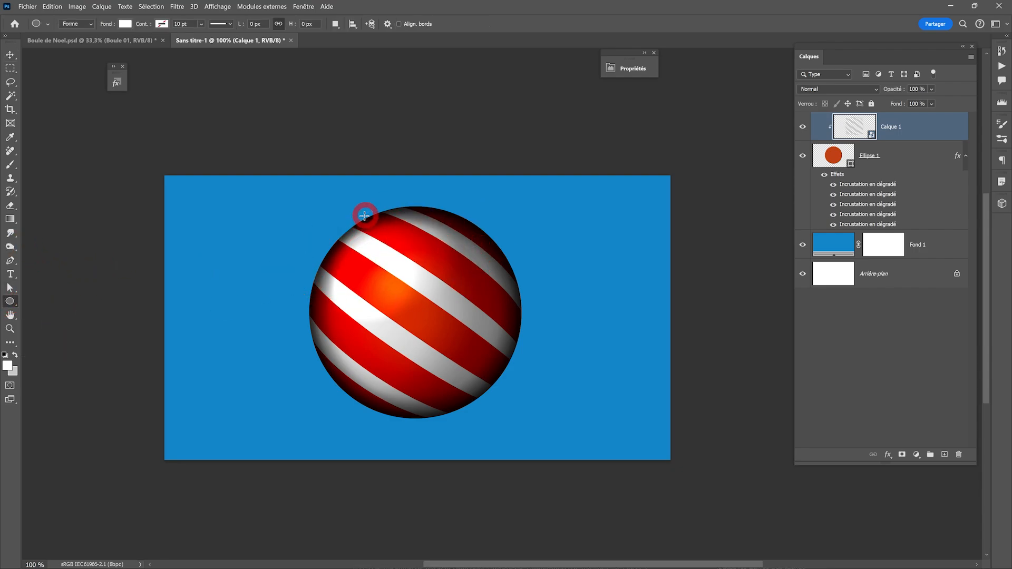
{"action": "left_click_drag", "start_coordinate": [364, 215], "coordinate": [482, 281]}
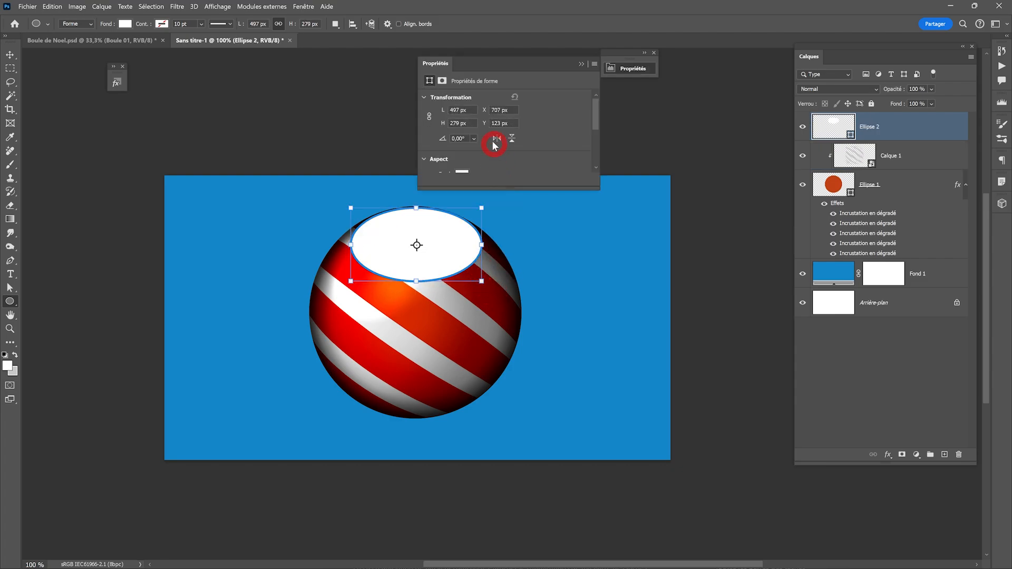
Step: Fill the new ellipse with a reversed linear gradient at 90°, fading from opaque white to white at 0 % opacity
{"action": "left_click", "coordinate": [124, 24]}
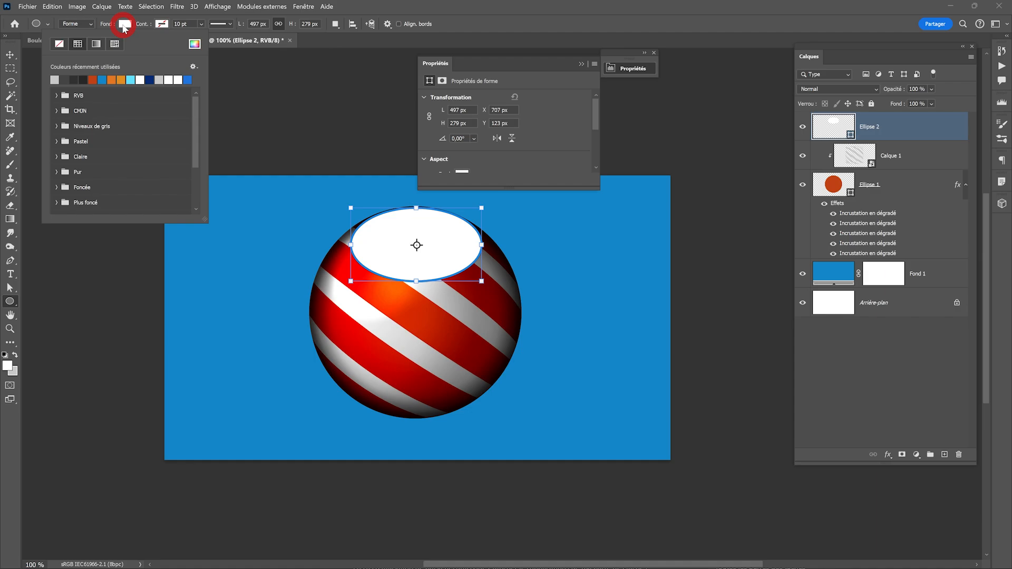
{"action": "left_click", "coordinate": [96, 48]}
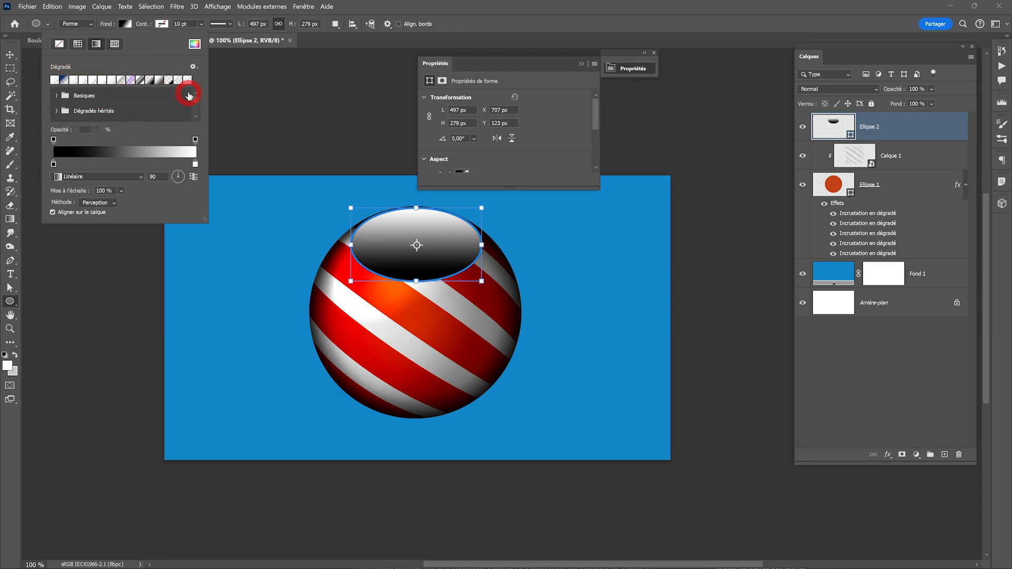
{"action": "double_click", "coordinate": [53, 165]}
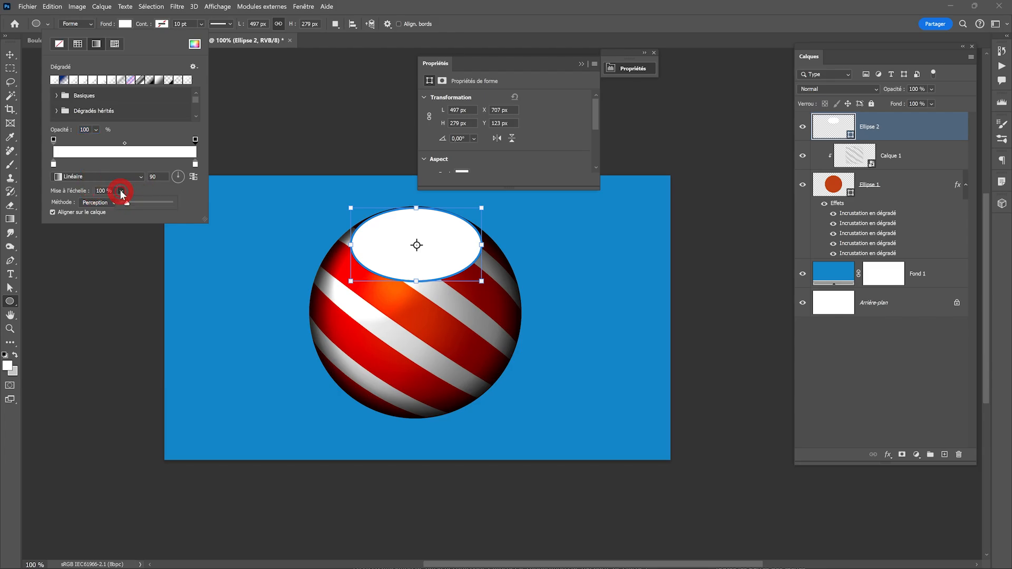
{"action": "left_click", "coordinate": [96, 130]}
{"action": "left_click_drag", "start_coordinate": [88, 142], "coordinate": [66, 142]}
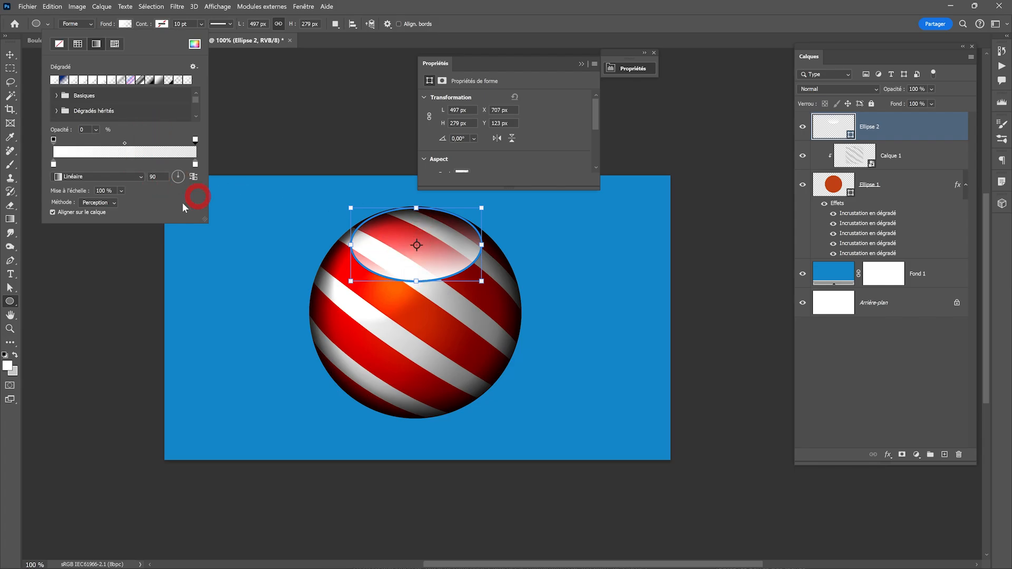
{"action": "left_click", "coordinate": [193, 178]}
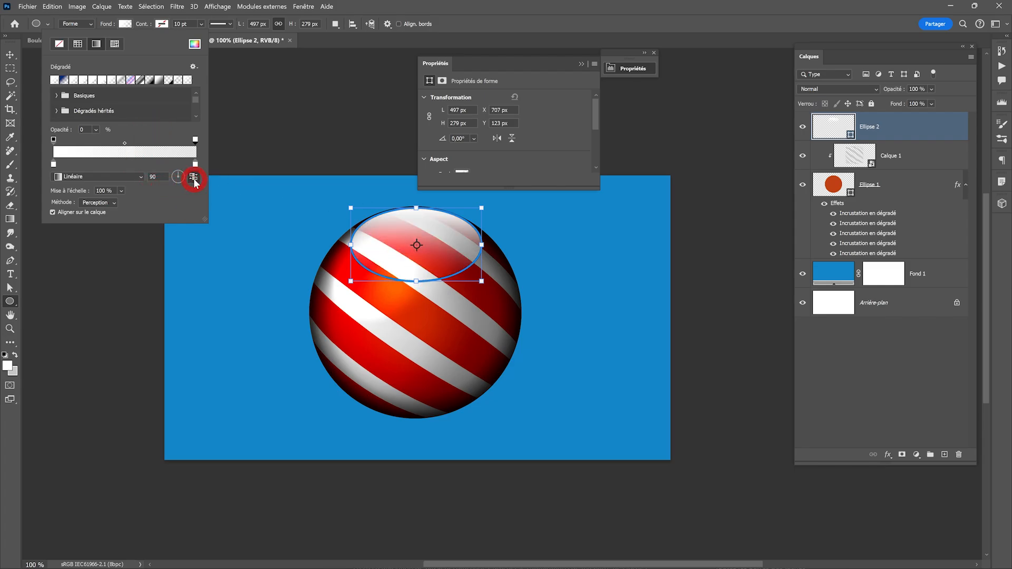
{"action": "left_click", "coordinate": [409, 11]}
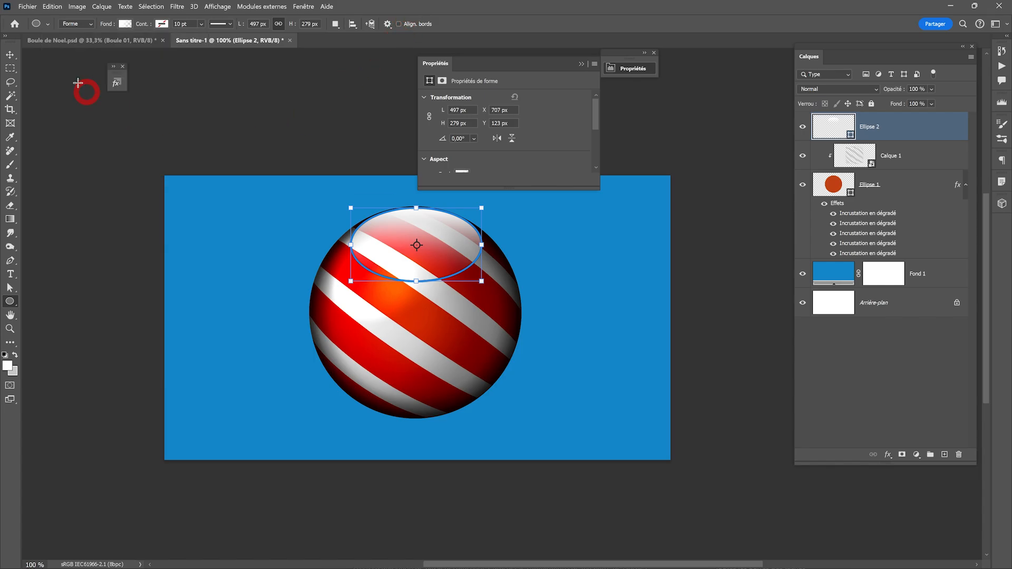
Step: Select the layers Ellipse 2, Calque 1 and Ellipse 1 together and move the whole ball to the left half of the canvas
{"action": "left_click", "coordinate": [10, 54]}
{"action": "left_click", "coordinate": [917, 159]}
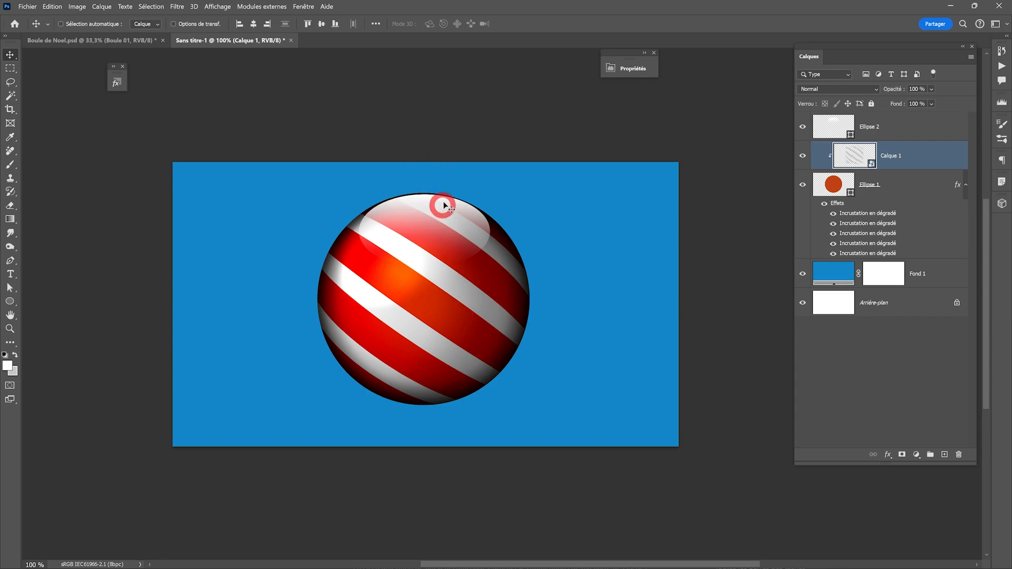
{"action": "left_click", "coordinate": [898, 131]}
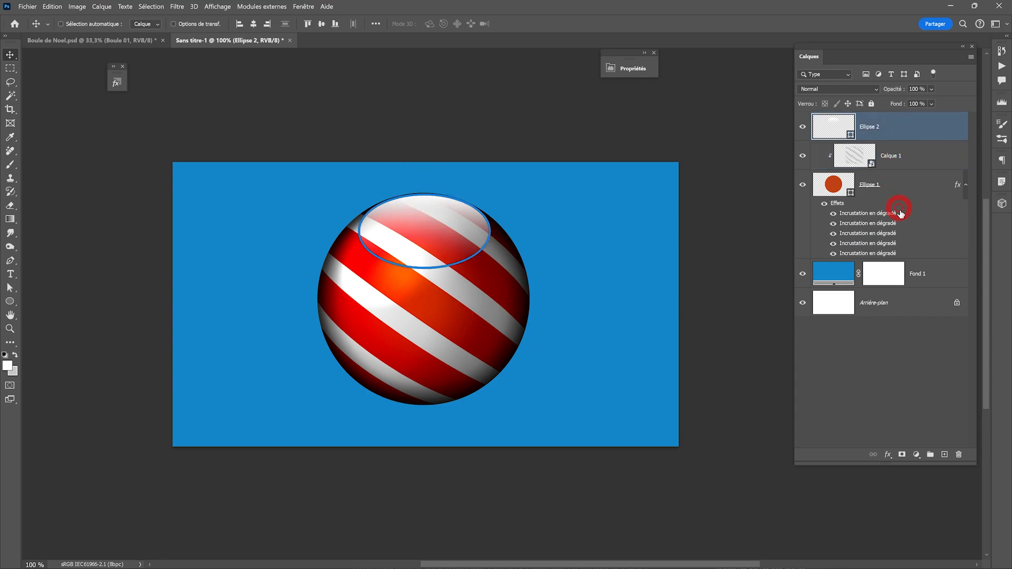
{"action": "left_click", "coordinate": [921, 187], "text": "shift"}
{"action": "left_click_drag", "start_coordinate": [441, 272], "coordinate": [341, 276]}
Step: Make a large rectangular selection over the empty blue area beside the ball and add a new empty layer
{"action": "left_click", "coordinate": [10, 76]}
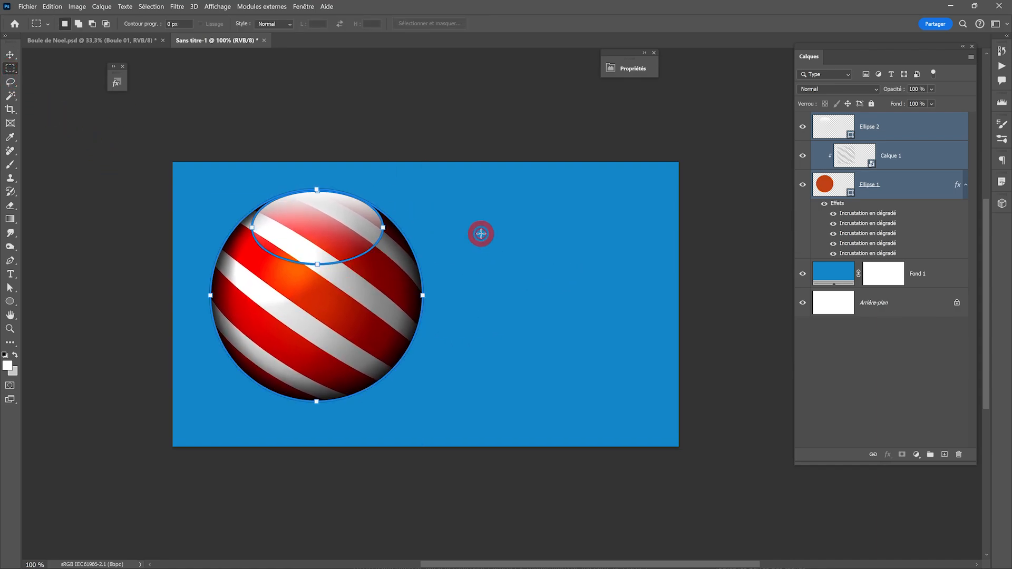
{"action": "left_click_drag", "start_coordinate": [436, 184], "coordinate": [674, 427]}
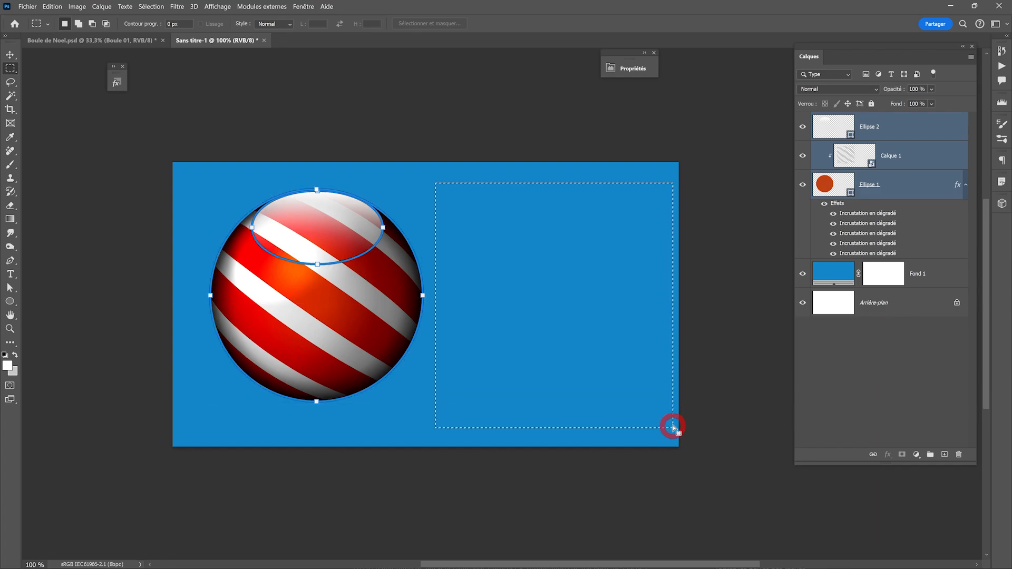
{"action": "left_click", "coordinate": [944, 455]}
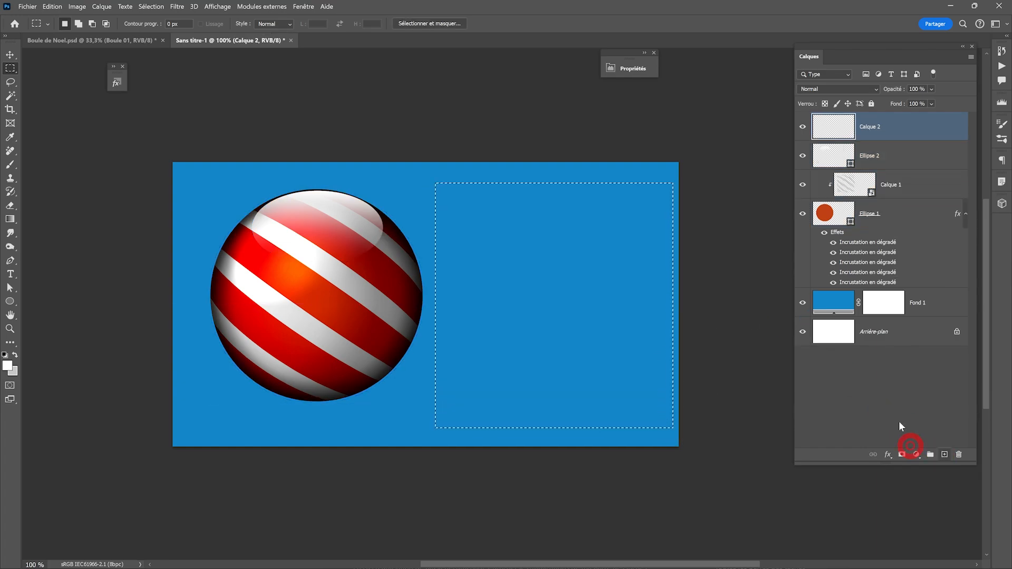
{"action": "left_click_drag", "start_coordinate": [601, 242], "coordinate": [545, 224]}
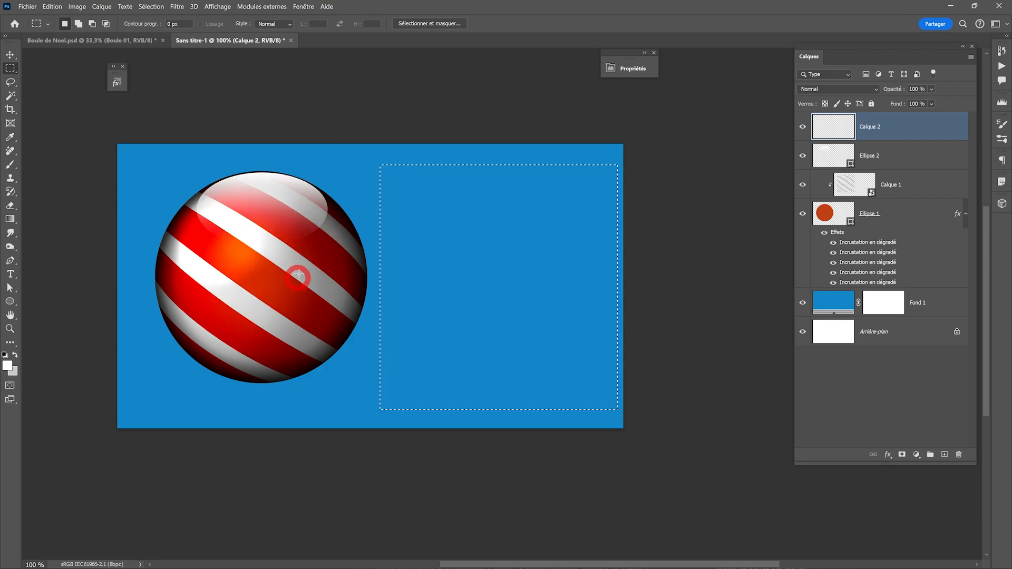
Step: Show the contextual task bar and run a generative fill in the selection with the prompt "boules de noel"
{"action": "left_click", "coordinate": [303, 7]}
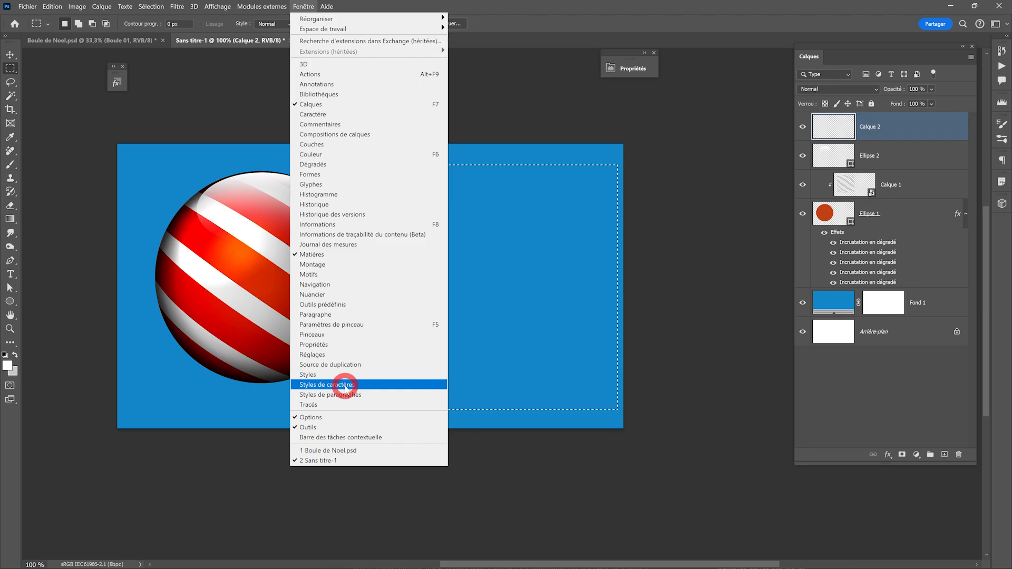
{"action": "left_click", "coordinate": [334, 440]}
{"action": "left_click", "coordinate": [355, 90]}
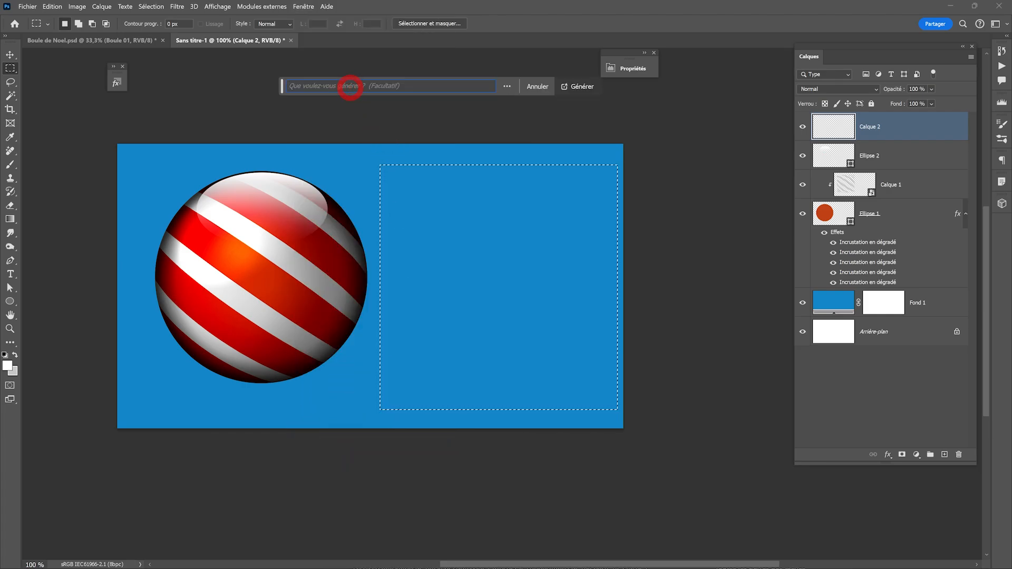
{"action": "type", "text": "boules de noel"}
{"action": "key", "text": "Return"}
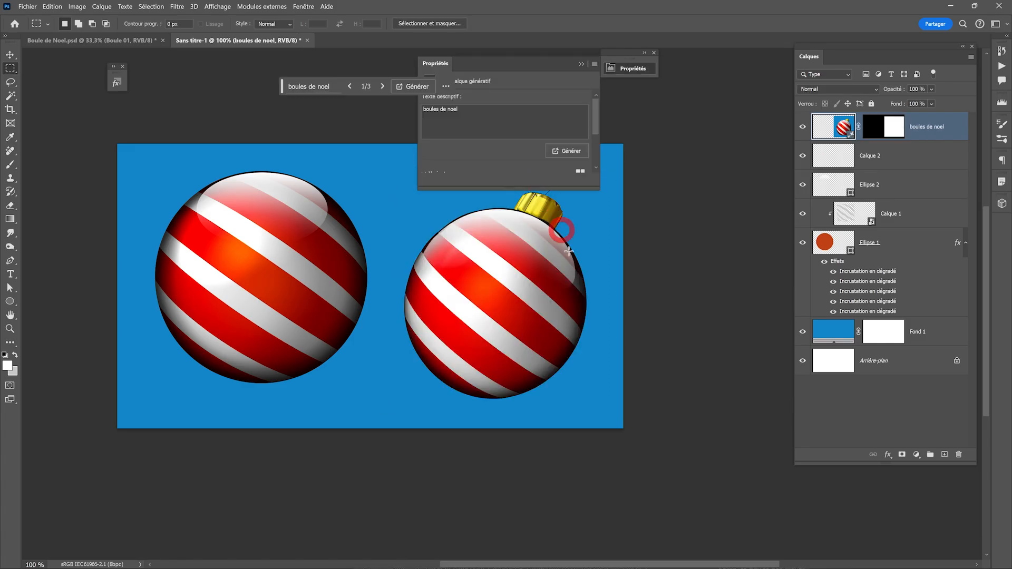
Step: Compare the three generated ball variations and keep the third one, with two metal caps
{"action": "left_click_drag", "start_coordinate": [527, 59], "coordinate": [689, 50]}
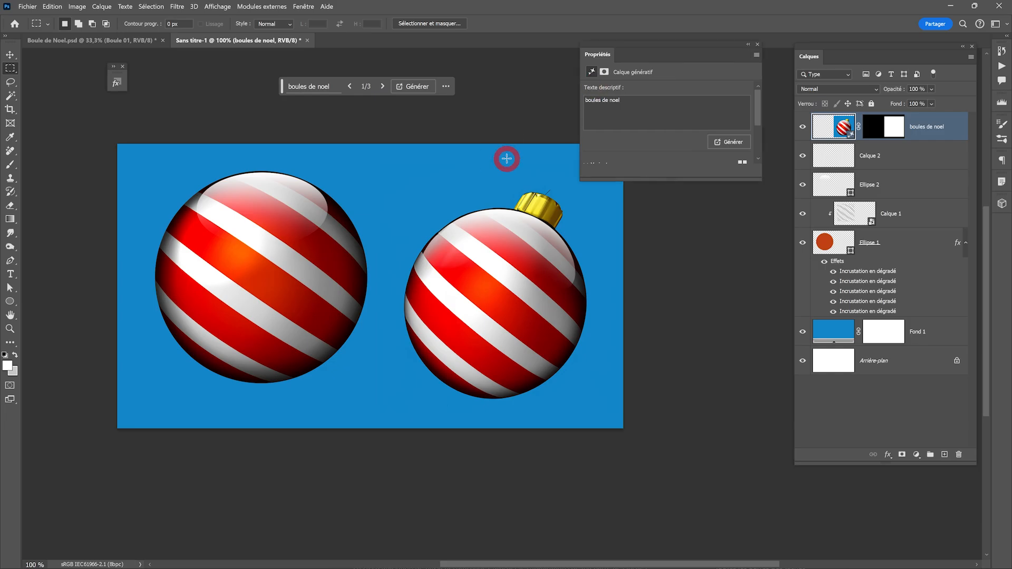
{"action": "left_click", "coordinate": [384, 86]}
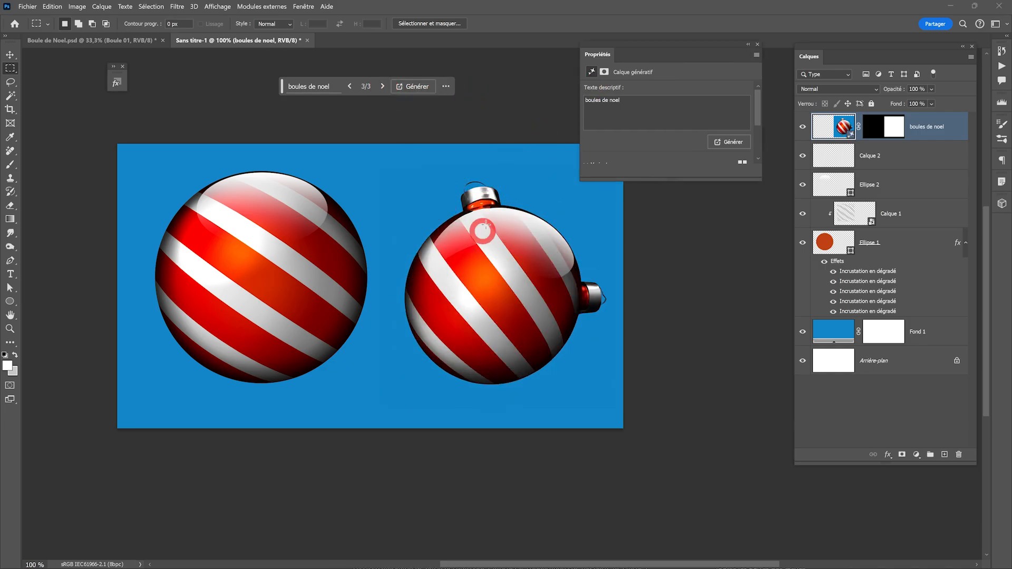
{"action": "left_click", "coordinate": [383, 86]}
{"action": "left_click", "coordinate": [383, 86]}
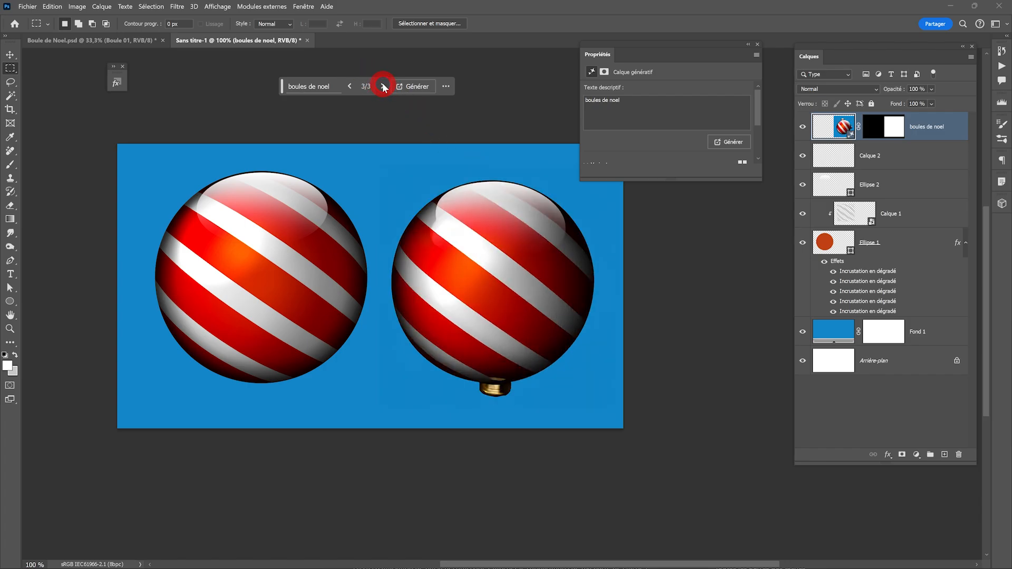
{"action": "left_click", "coordinate": [383, 87]}
{"action": "left_click", "coordinate": [383, 86]}
{"action": "left_click", "coordinate": [384, 87]}
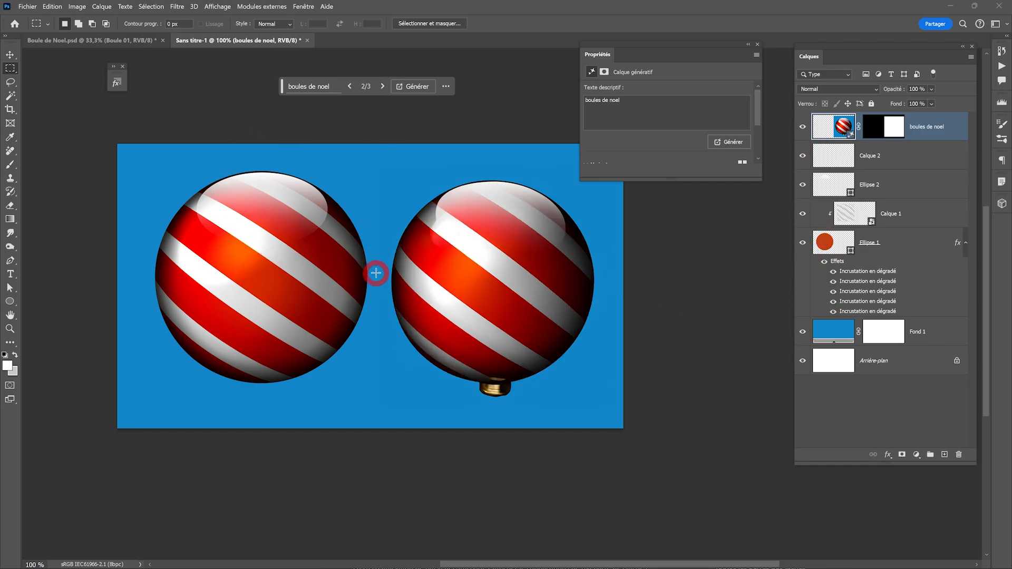
{"action": "left_click", "coordinate": [383, 86]}
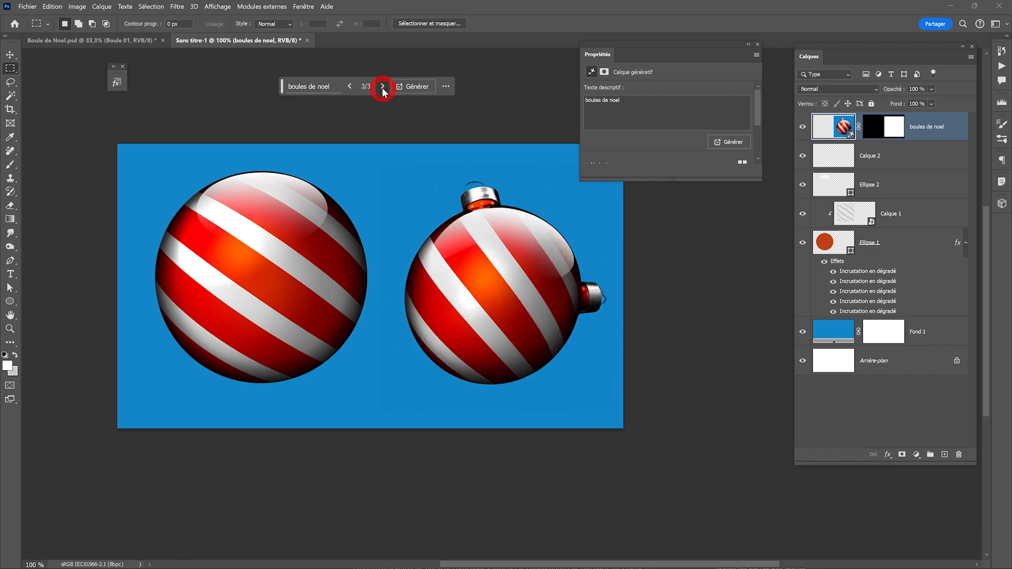
{"action": "left_click", "coordinate": [383, 86]}
{"action": "left_click", "coordinate": [383, 86]}
{"action": "left_click", "coordinate": [384, 87]}
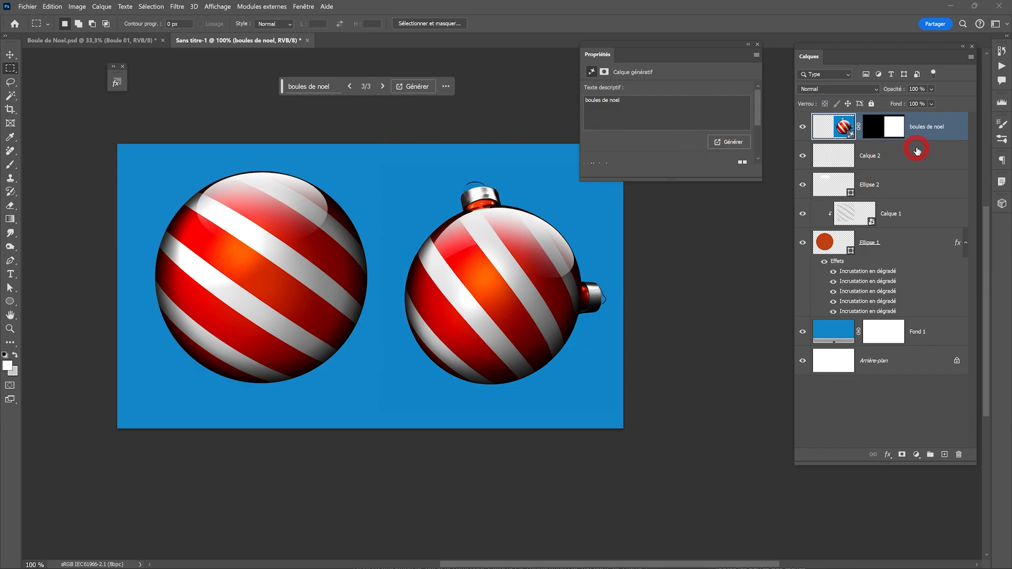
Step: Select the generated ball with its two caps using the Subject selection command
{"action": "left_click", "coordinate": [151, 7]}
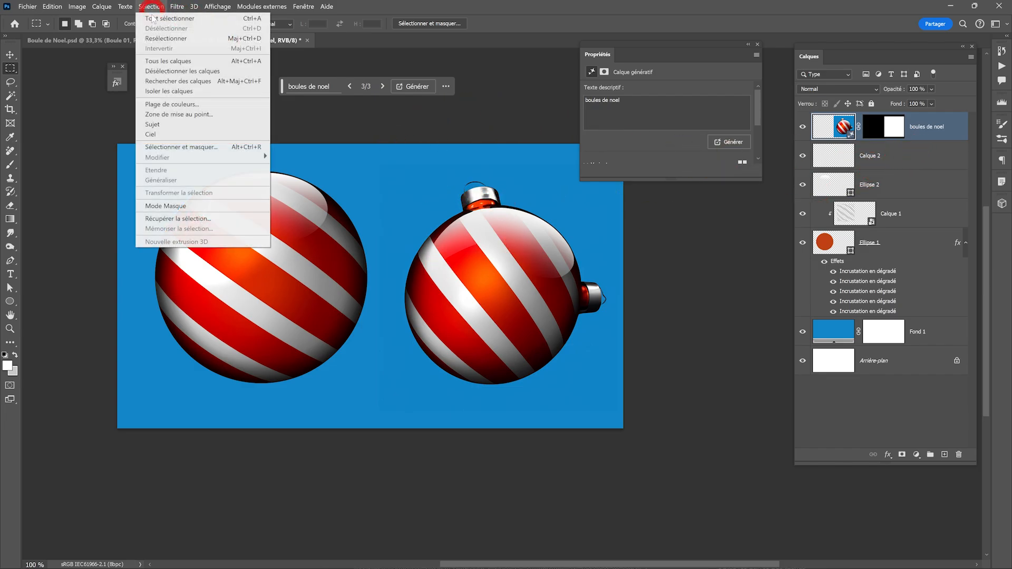
{"action": "left_click", "coordinate": [167, 125]}
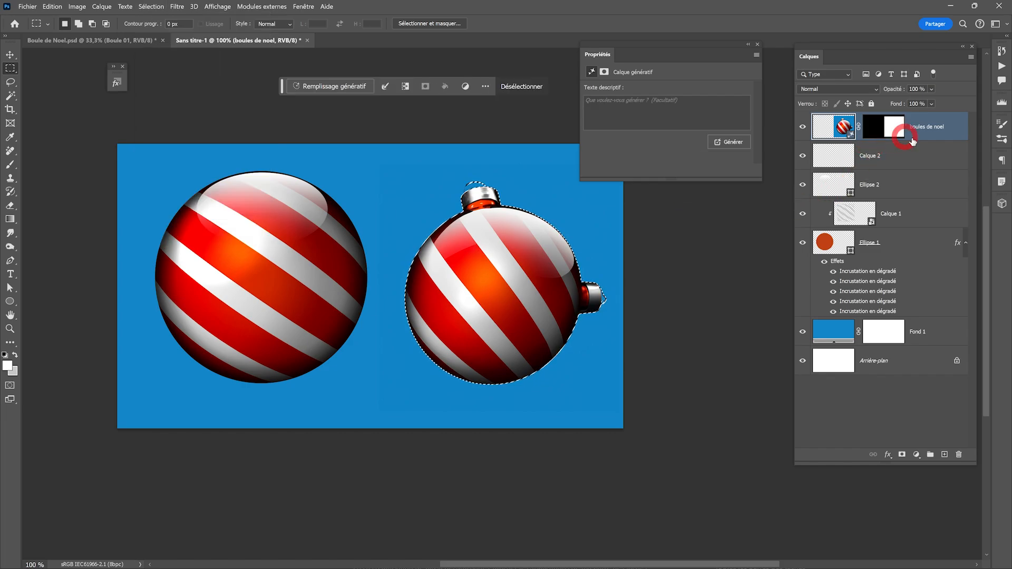
Step: Copy the selected ball with its two caps to a new layer and delete the boules de noel generative layer
{"action": "left_click", "coordinate": [101, 6]}
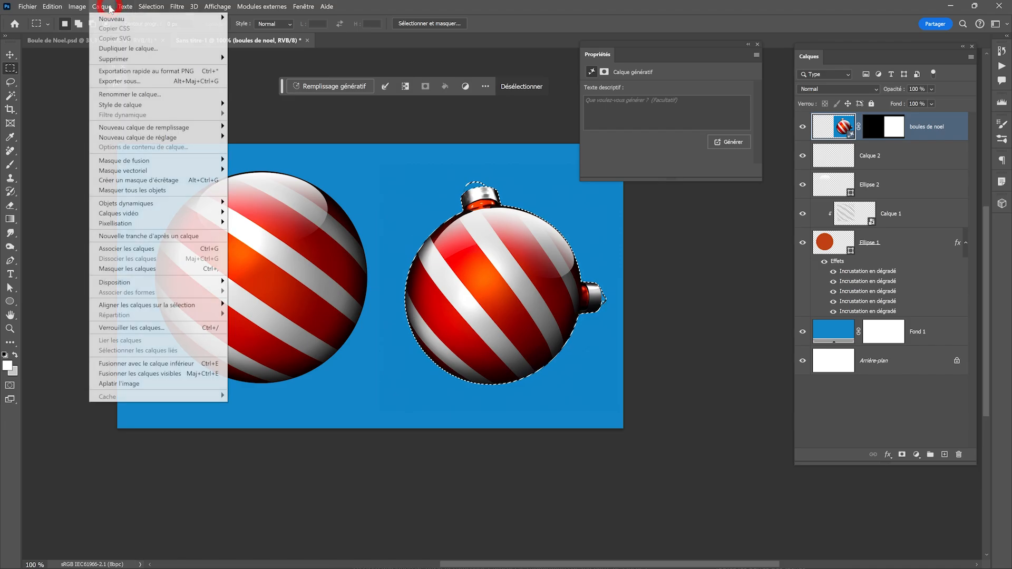
{"action": "mouse_move", "coordinate": [114, 18]}
{"action": "left_click", "coordinate": [274, 111]}
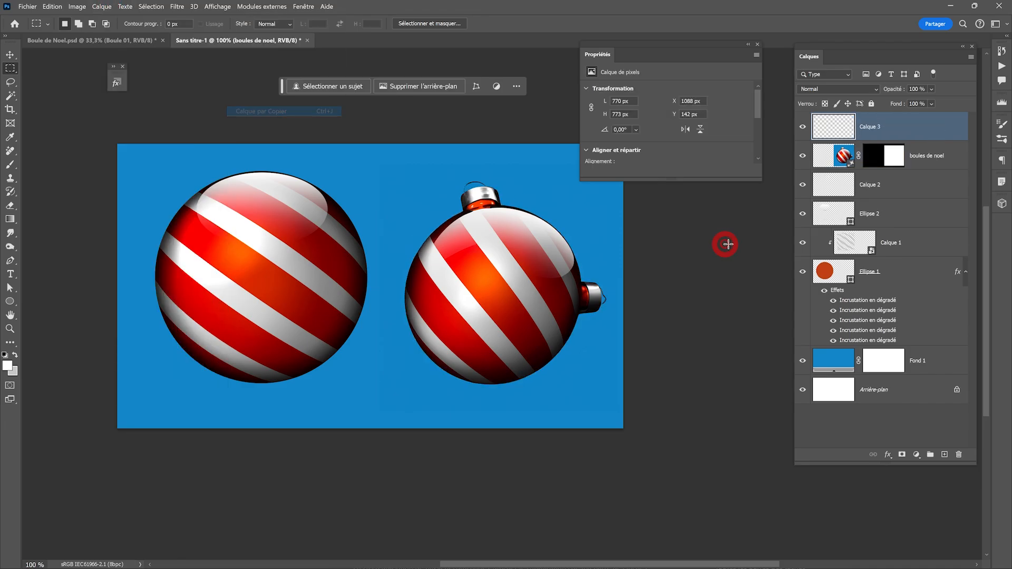
{"action": "left_click_drag", "start_coordinate": [956, 154], "coordinate": [960, 454]}
Step: Lasso the generated ball's upper metal cap and move it onto the top of the original ball
{"action": "scroll", "coordinate": [476, 203], "scroll_direction": "up", "scroll_amount": 2}
{"action": "left_click_drag", "start_coordinate": [511, 140], "coordinate": [516, 257]}
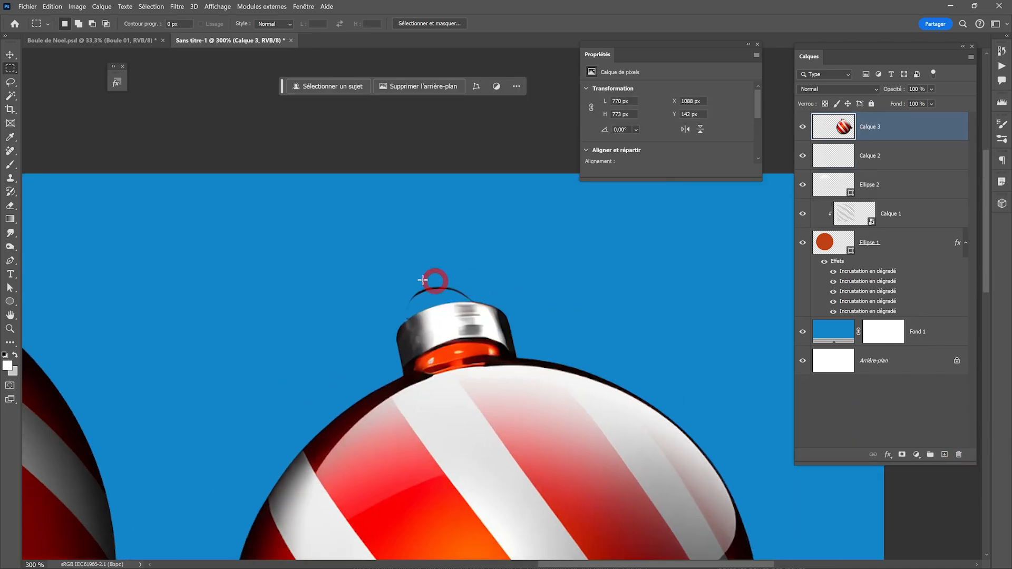
{"action": "left_click", "coordinate": [10, 84]}
{"action": "mouse_move", "coordinate": [524, 300]}
{"action": "left_mouse_down"}
{"action": "mouse_move", "coordinate": [496, 286]}
{"action": "mouse_move", "coordinate": [403, 381]}
{"action": "mouse_move", "coordinate": [518, 361]}
{"action": "mouse_move", "coordinate": [533, 344]}
{"action": "mouse_move", "coordinate": [530, 308]}
{"action": "mouse_move", "coordinate": [379, 287]}
{"action": "left_mouse_up"}
{"action": "left_click", "coordinate": [486, 319], "text": "alt"}
{"action": "left_click", "coordinate": [9, 54]}
{"action": "left_click", "coordinate": [401, 296], "text": "ctrl"}
{"action": "left_click", "coordinate": [551, 327], "text": "ctrl"}
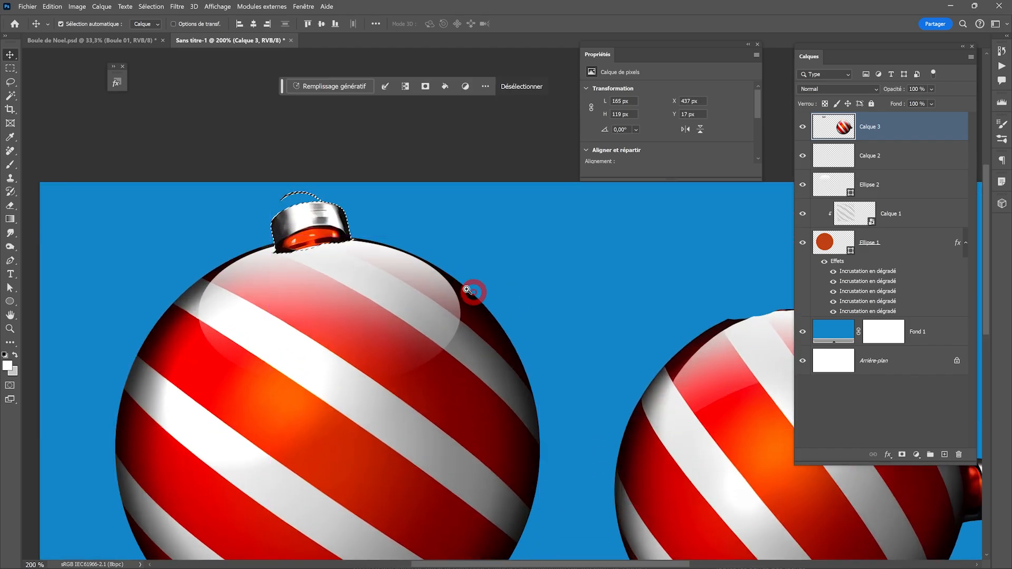
Step: Rotate the moved cap upright with Free Transform and apply the transformation
{"action": "left_click", "coordinate": [467, 289], "text": "ctrl"}
{"action": "left_click", "coordinate": [327, 243], "text": "ctrl"}
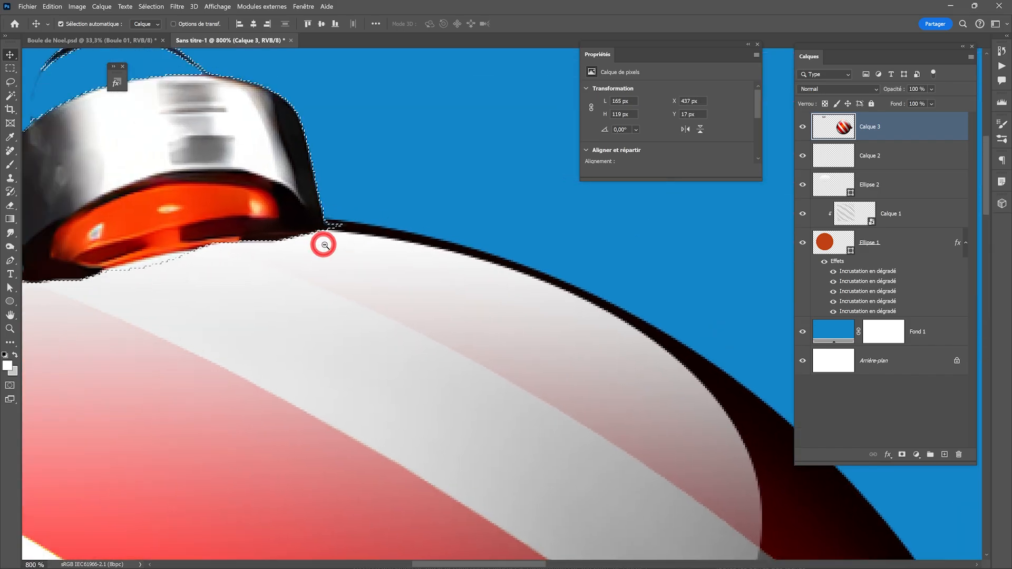
{"action": "left_click", "coordinate": [325, 245], "text": "alt"}
{"action": "left_click", "coordinate": [474, 270], "text": "alt"}
{"action": "key", "text": "ctrl+t"}
{"action": "left_click_drag", "start_coordinate": [575, 217], "coordinate": [587, 246]}
{"action": "left_click_drag", "start_coordinate": [519, 284], "coordinate": [745, 506]}
{"action": "key", "text": "Return"}
Step: Select the rest of the generated ball with a rectangular marquee, delete it and clear the selection
{"action": "key", "text": "ctrl+1"}
{"action": "key", "text": "m"}
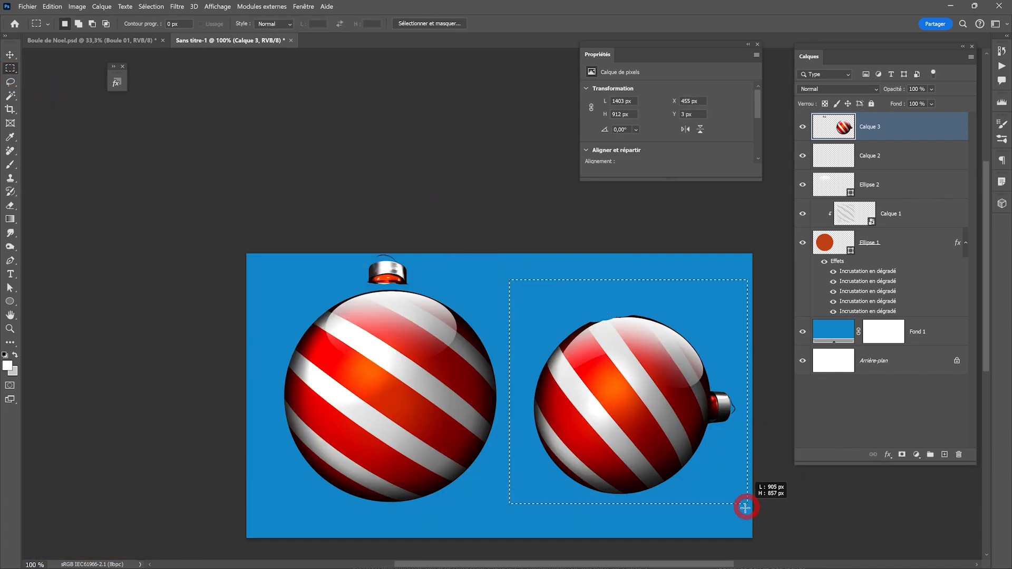
{"action": "key", "text": "Delete"}
{"action": "key", "text": "ctrl+d"}
Step: Place the cap layer Calque 3 beneath Ellipse 1 and seat the cap against the top of the ball
{"action": "key", "text": "v"}
{"action": "left_click_drag", "start_coordinate": [383, 270], "coordinate": [388, 283]}
{"action": "left_click", "coordinate": [878, 133]}
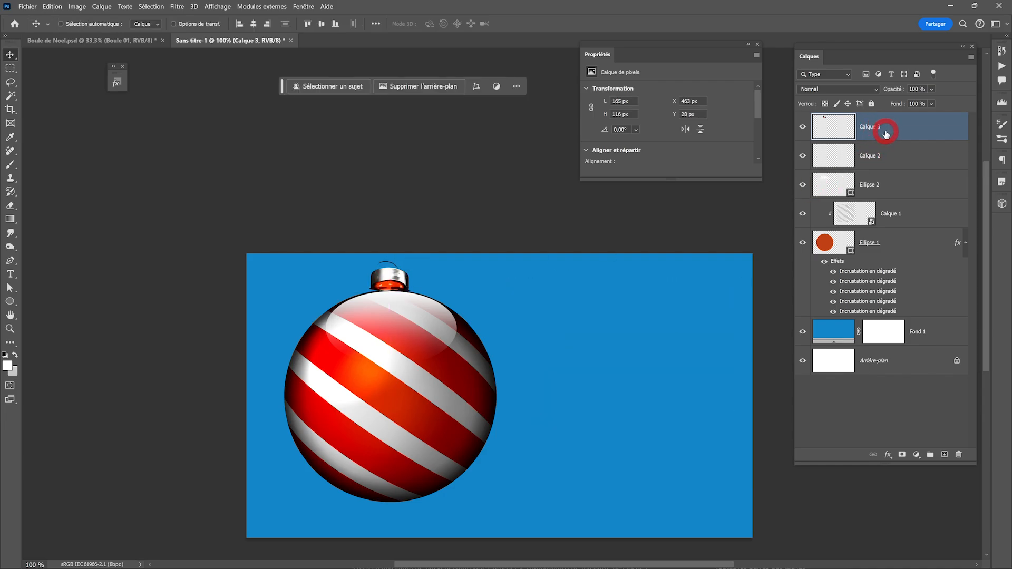
{"action": "left_click_drag", "start_coordinate": [886, 134], "coordinate": [901, 312]}
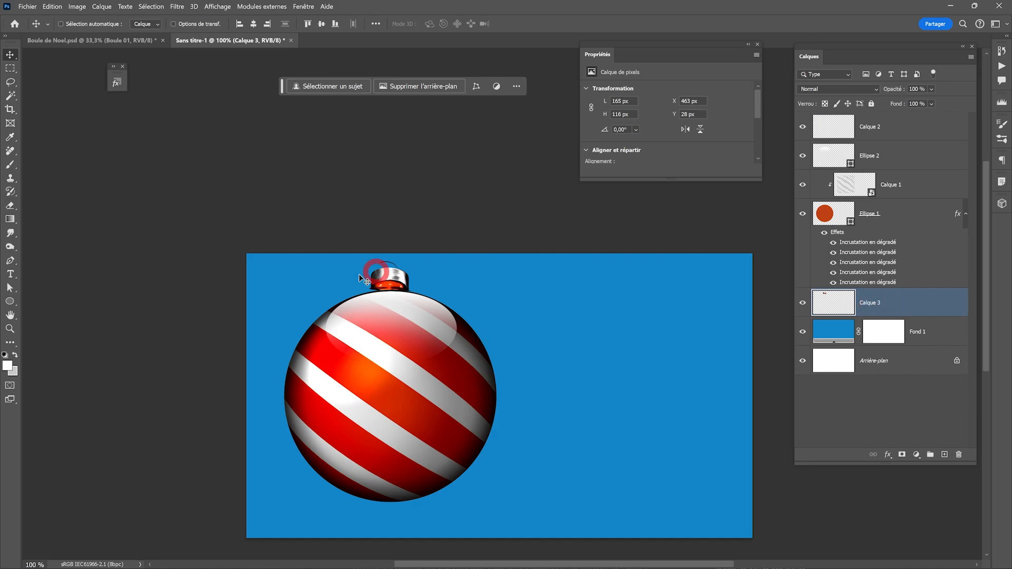
{"action": "left_click_drag", "start_coordinate": [384, 276], "coordinate": [387, 294]}
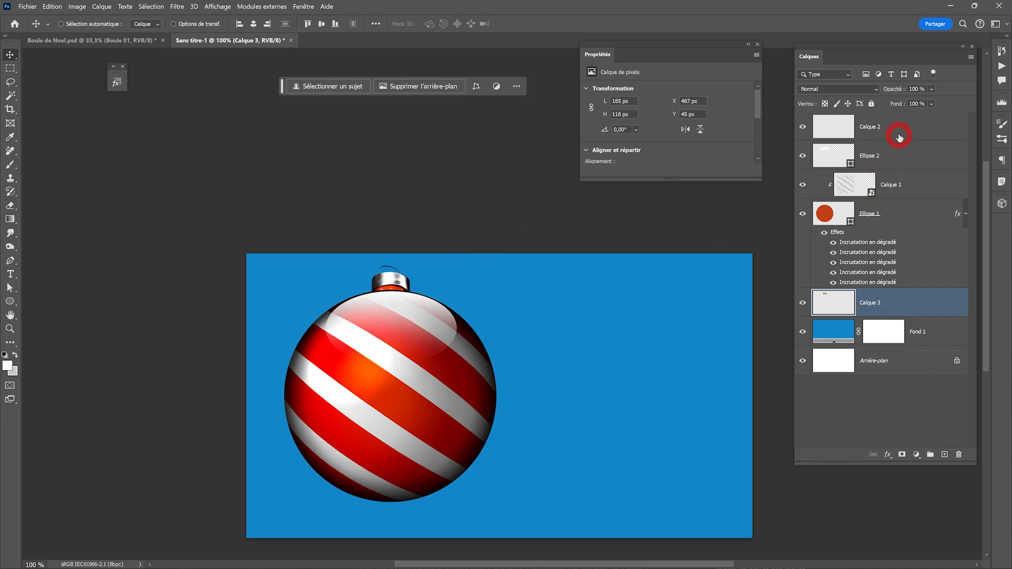
Step: Convert all the ball layers, from Calque 3 up to Calque 2, into a single smart object
{"action": "left_click", "coordinate": [902, 129], "text": "shift"}
{"action": "right_click", "coordinate": [909, 130]}
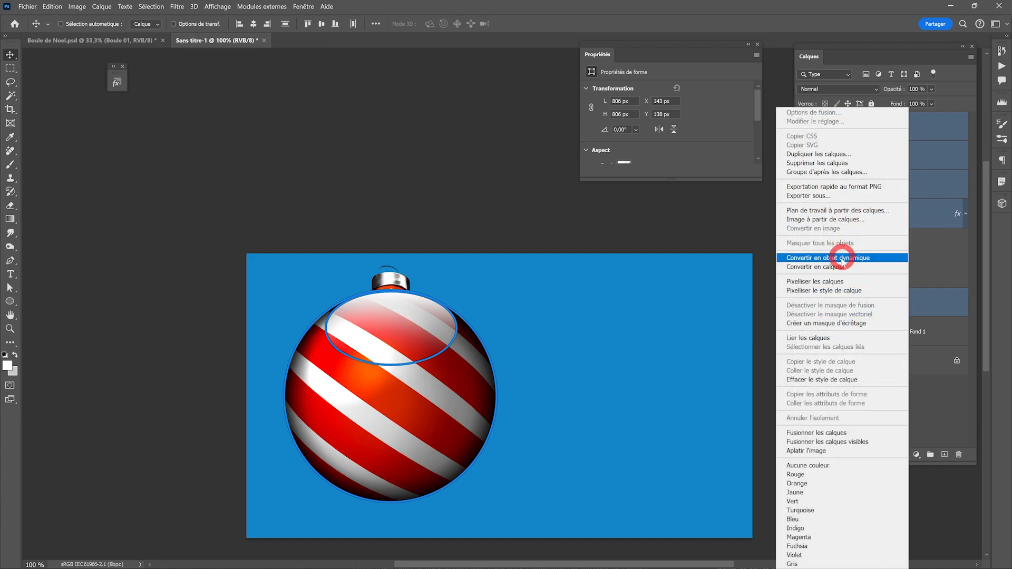
{"action": "left_click", "coordinate": [840, 258]}
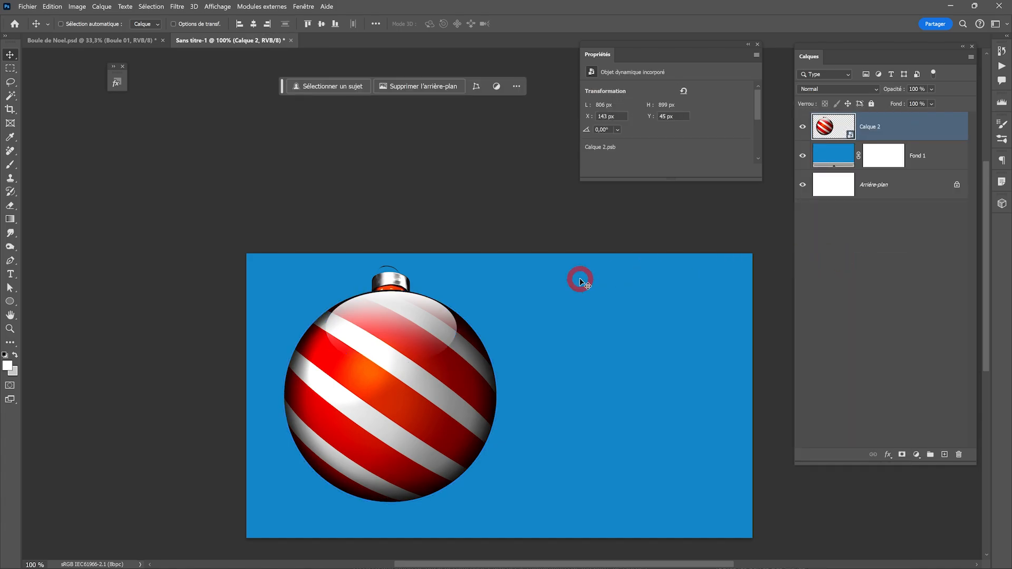
Step: Move the ball to the right half of the canvas and scale it down to about 519 × 580 px
{"action": "key", "text": "ctrl+minus"}
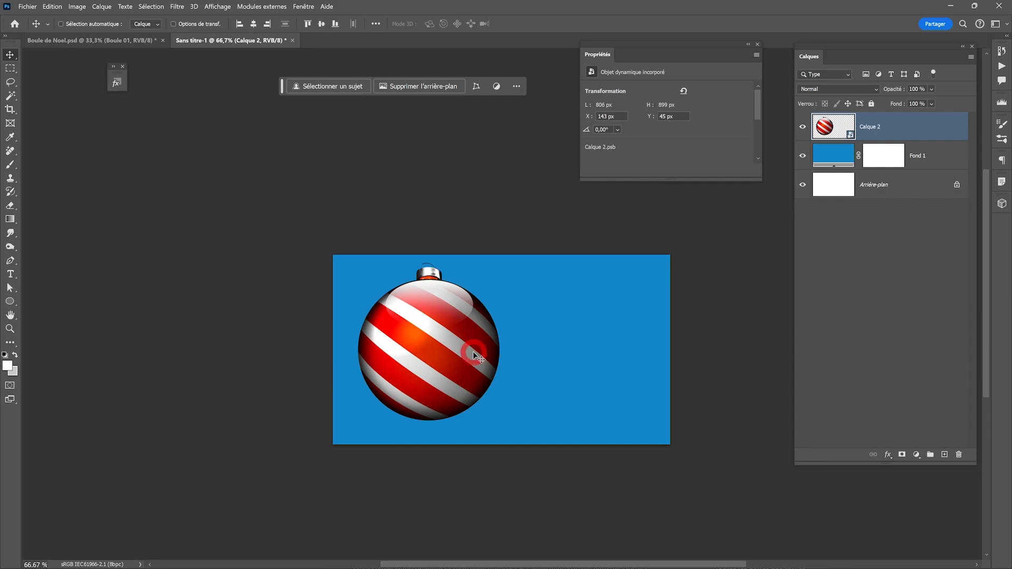
{"action": "left_click_drag", "start_coordinate": [473, 351], "coordinate": [570, 347]}
{"action": "key", "text": "ctrl+t"}
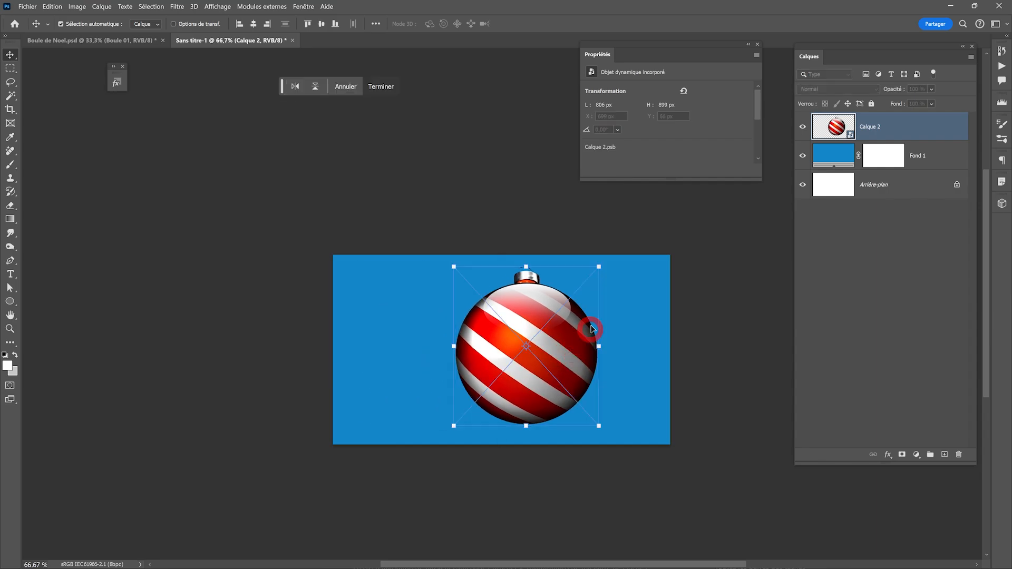
{"action": "left_click_drag", "start_coordinate": [602, 269], "coordinate": [547, 323]}
{"action": "left_click", "coordinate": [609, 28]}
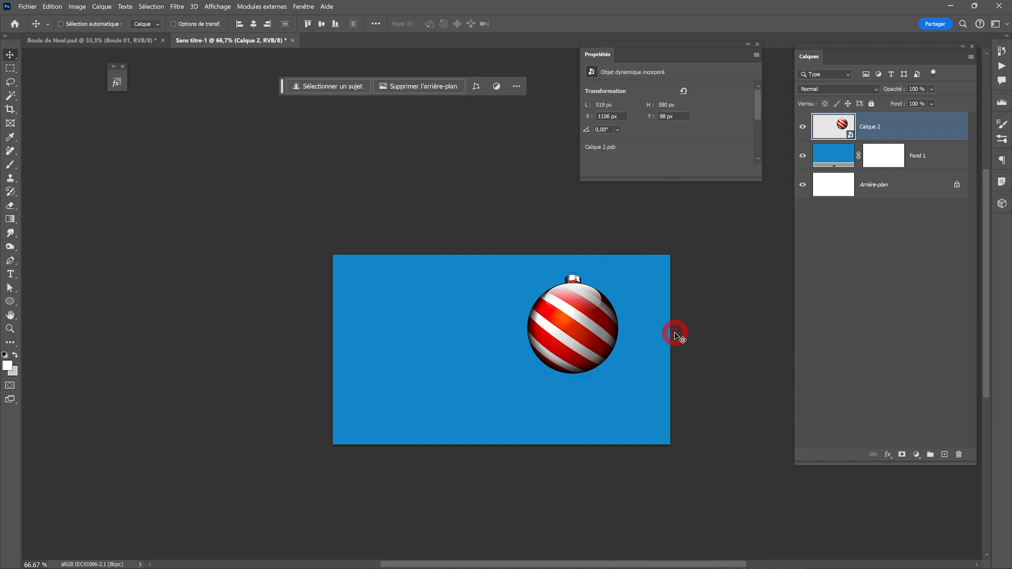
Step: Rename the ball smart object layer as Boules01
{"action": "left_click", "coordinate": [614, 332], "text": "ctrl"}
{"action": "left_click", "coordinate": [614, 332], "text": "ctrl"}
{"action": "double_click", "coordinate": [870, 126]}
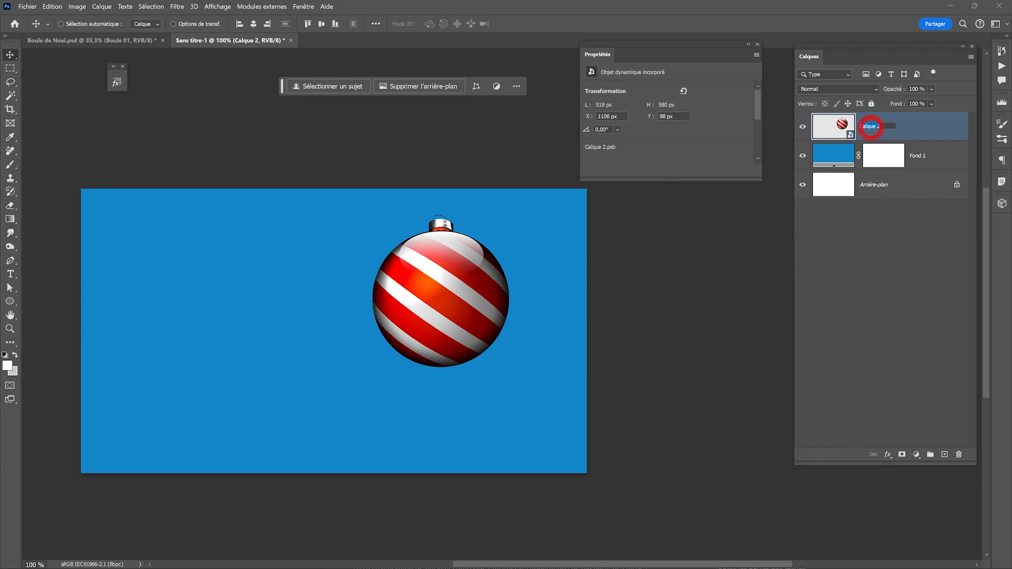
{"action": "type", "text": "Boules01"}
Step: Create an independent smart object copy of Boules01, name it Boules02 and place it beside the original on its left
{"action": "right_click", "coordinate": [870, 128]}
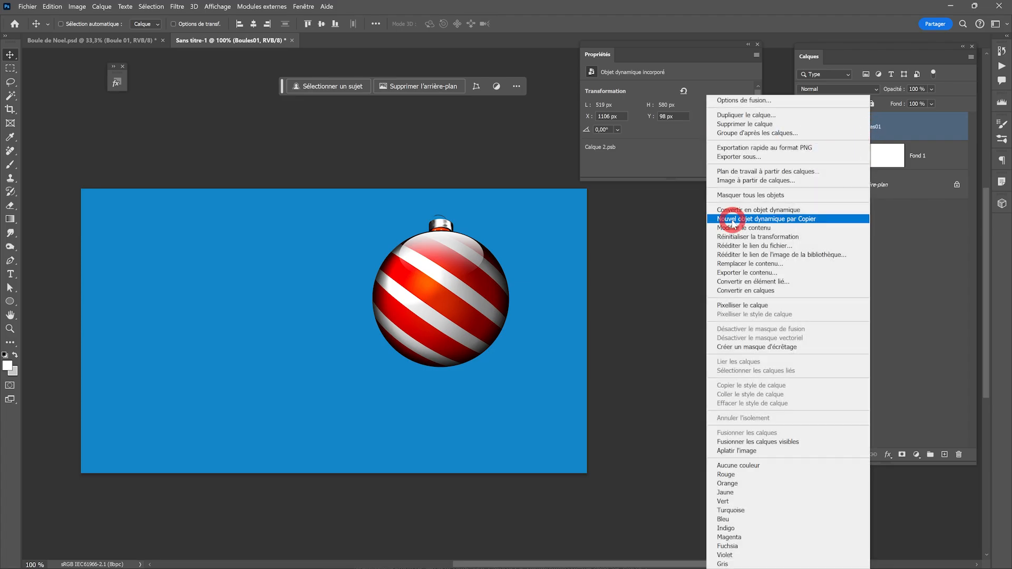
{"action": "left_click", "coordinate": [769, 218]}
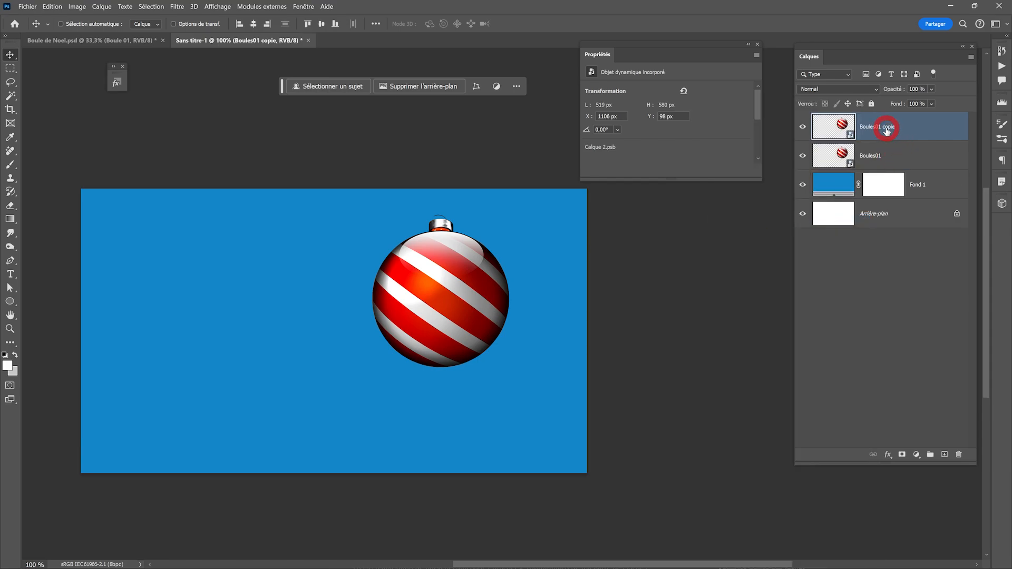
{"action": "double_click", "coordinate": [888, 128]}
{"action": "left_click_drag", "start_coordinate": [878, 127], "coordinate": [991, 175]}
{"action": "type", "text": "2"}
{"action": "key", "text": "Return"}
{"action": "left_click_drag", "start_coordinate": [473, 296], "coordinate": [306, 299]}
{"action": "left_click_drag", "start_coordinate": [389, 283], "coordinate": [467, 278]}
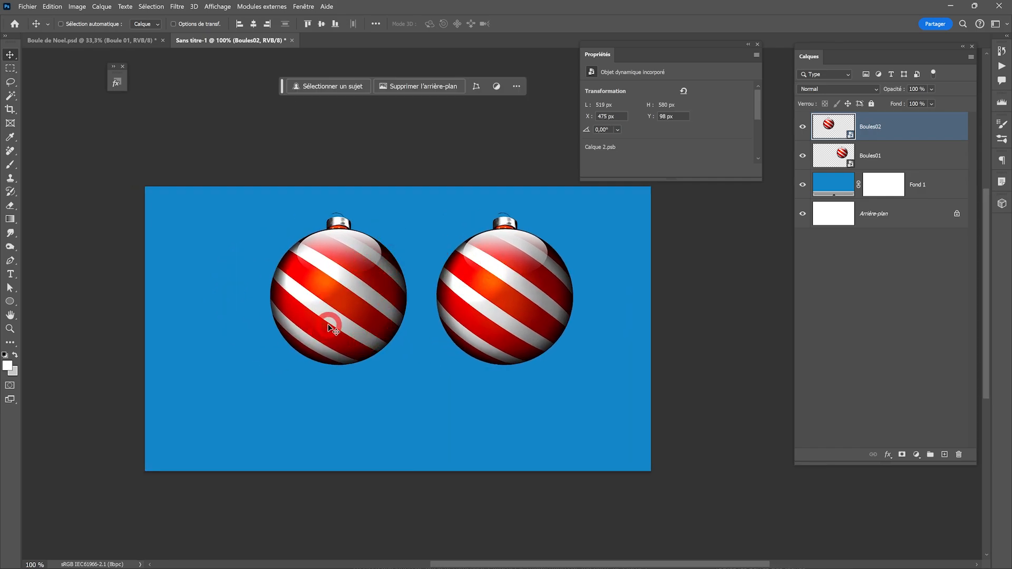
Step: Open the contents of Boules02 and change the fill colour of Ellipse 1 to blue 1439c0
{"action": "double_click", "coordinate": [836, 131]}
{"action": "double_click", "coordinate": [837, 284]}
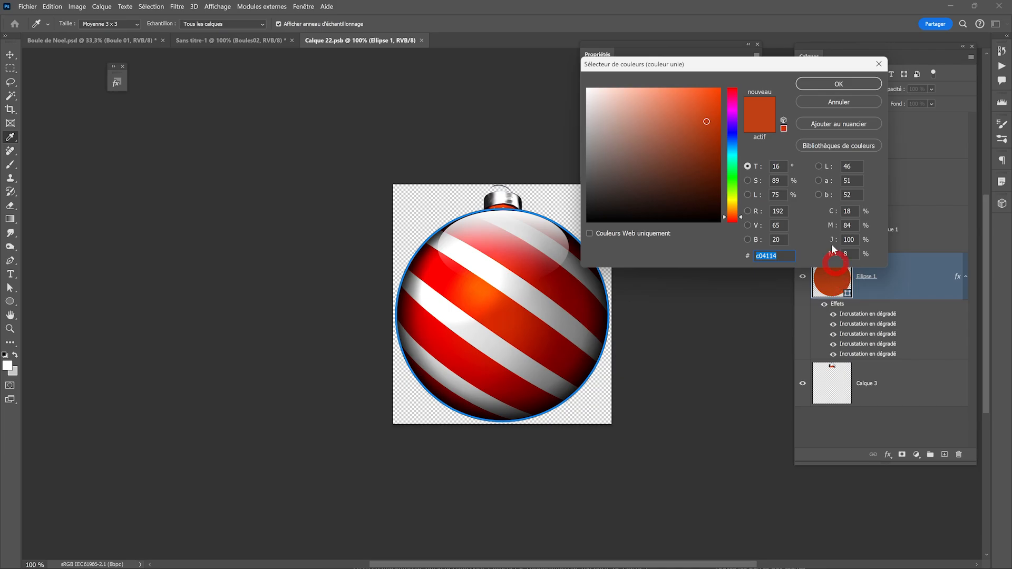
{"action": "left_click", "coordinate": [731, 186]}
{"action": "mouse_move", "coordinate": [730, 152]}
{"action": "left_mouse_down"}
{"action": "mouse_move", "coordinate": [732, 100]}
{"action": "mouse_move", "coordinate": [726, 213]}
{"action": "mouse_move", "coordinate": [732, 138]}
{"action": "left_mouse_up"}
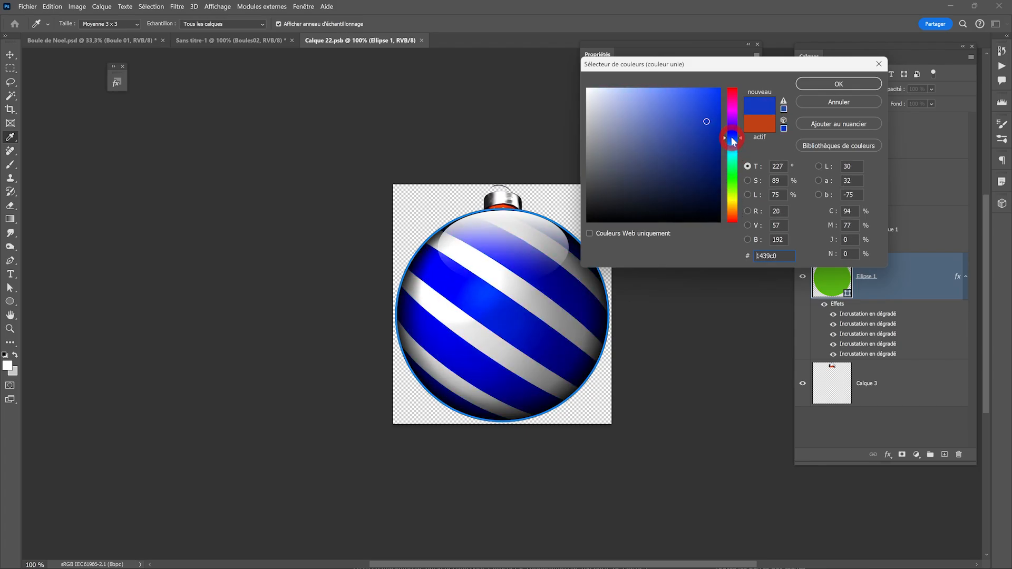
{"action": "left_click", "coordinate": [806, 84]}
Step: Open the stripe smart object Calque 1 and delete all the rectangle layers inside Groupe 1
{"action": "mouse_move", "coordinate": [859, 221]}
{"action": "left_mouse_down"}
{"action": "mouse_move", "coordinate": [877, 244]}
{"action": "mouse_move", "coordinate": [861, 232]}
{"action": "left_mouse_up"}
{"action": "double_click", "coordinate": [861, 232]}
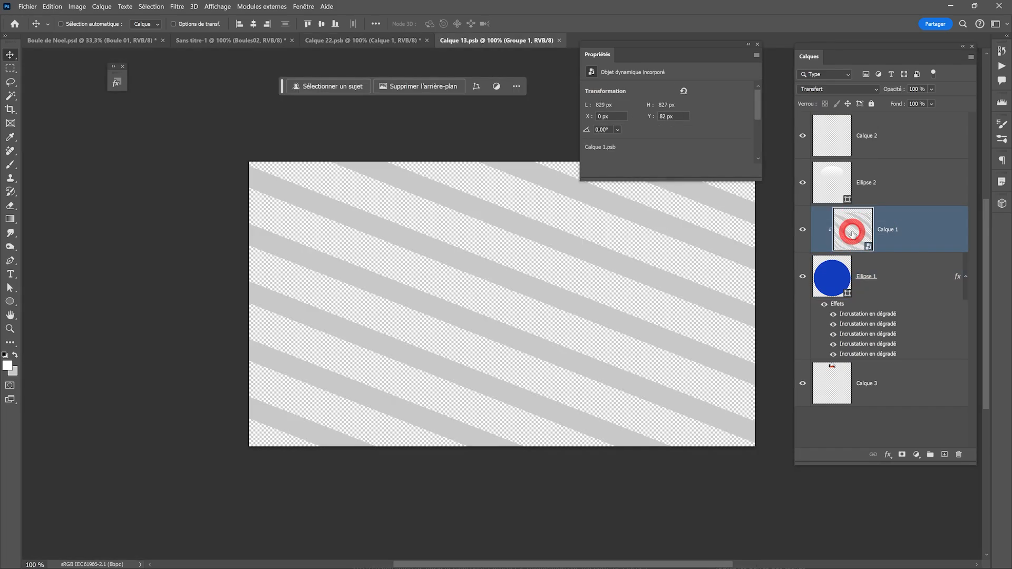
{"action": "double_click", "coordinate": [748, 55]}
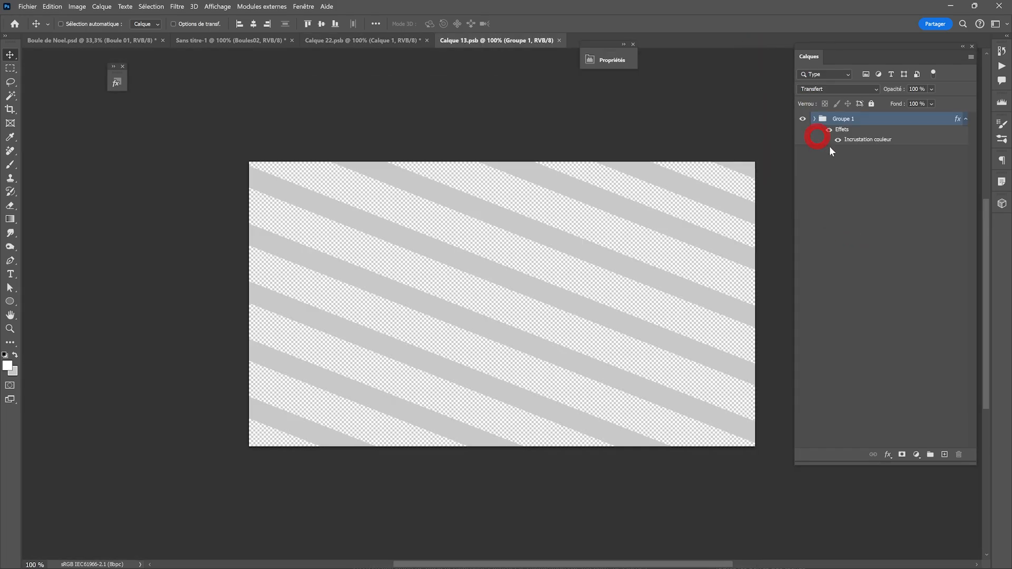
{"action": "left_click", "coordinate": [813, 120]}
{"action": "left_click", "coordinate": [904, 158]}
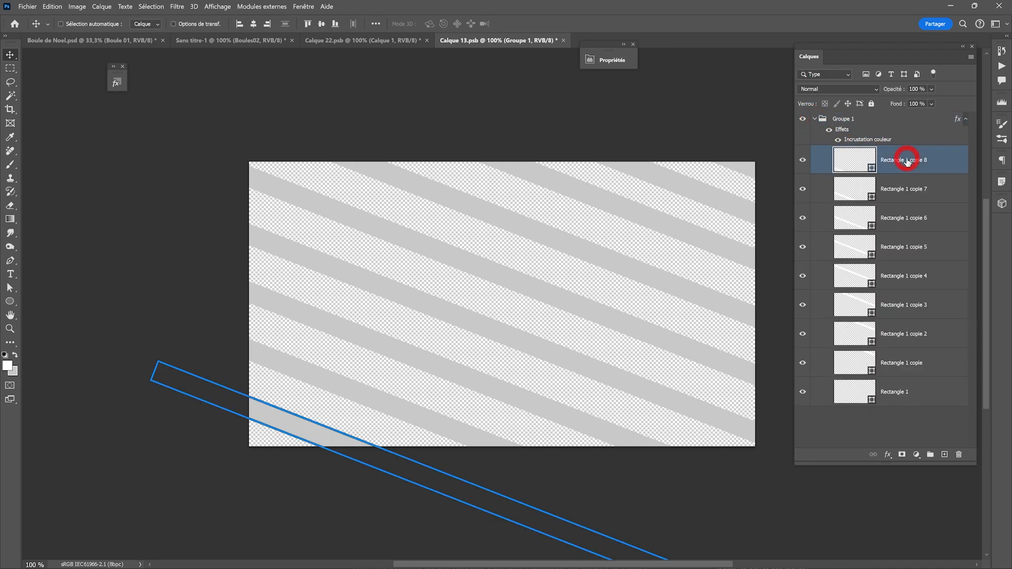
{"action": "left_click", "coordinate": [931, 398], "text": "shift"}
{"action": "left_click", "coordinate": [958, 456]}
{"action": "left_click", "coordinate": [466, 220]}
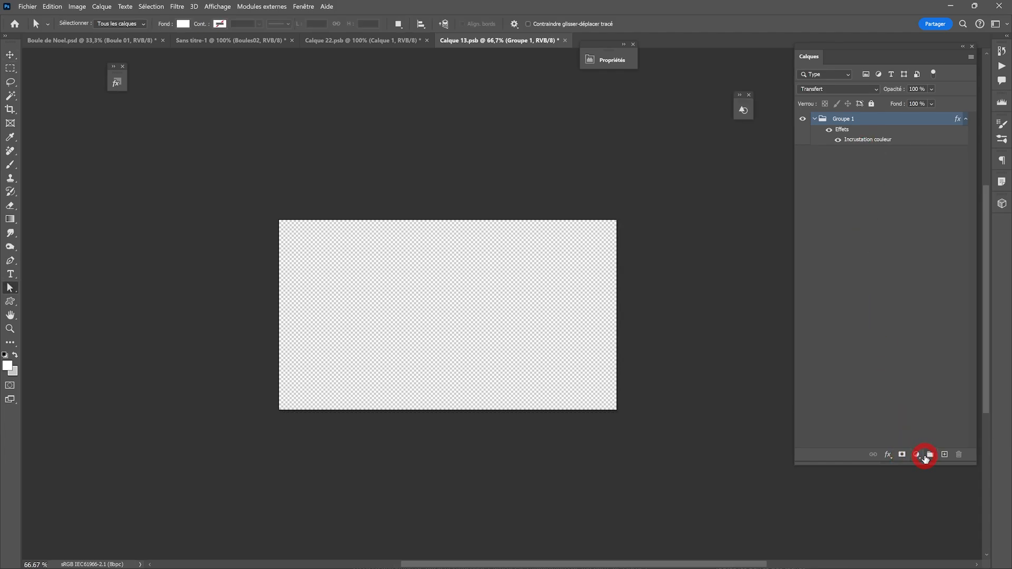
Step: Add a snowflake pattern fill layer with a reduced scale inside Groupe 1, and save and close the smart object's contents
{"action": "left_click", "coordinate": [917, 455]}
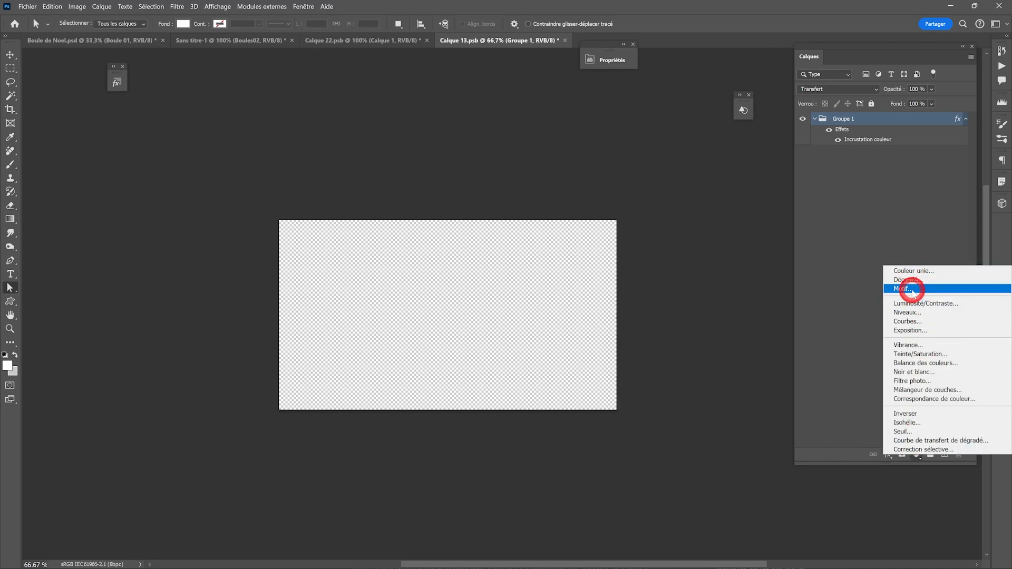
{"action": "left_click", "coordinate": [904, 288]}
{"action": "left_click", "coordinate": [620, 242]}
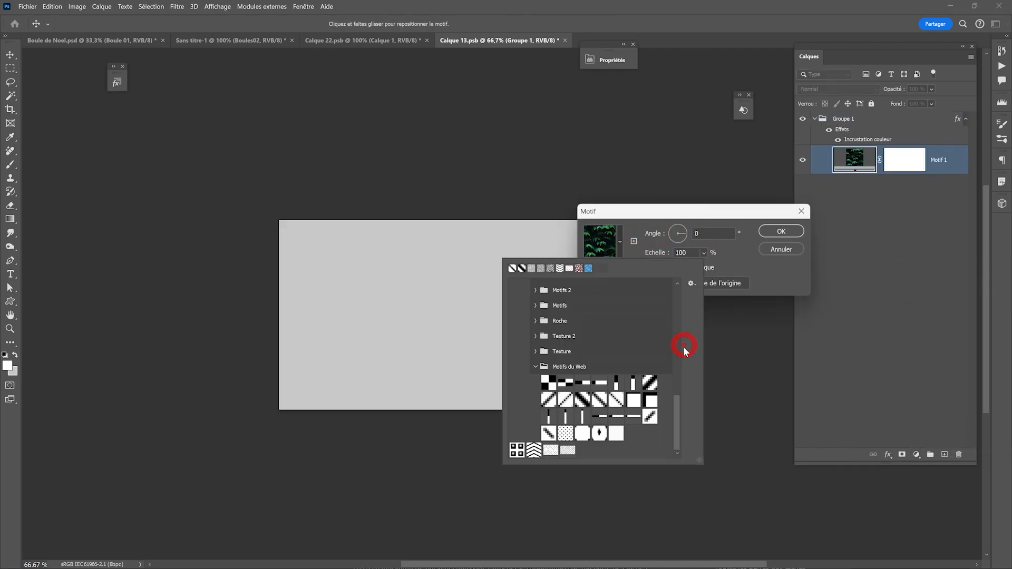
{"action": "left_click", "coordinate": [569, 451]}
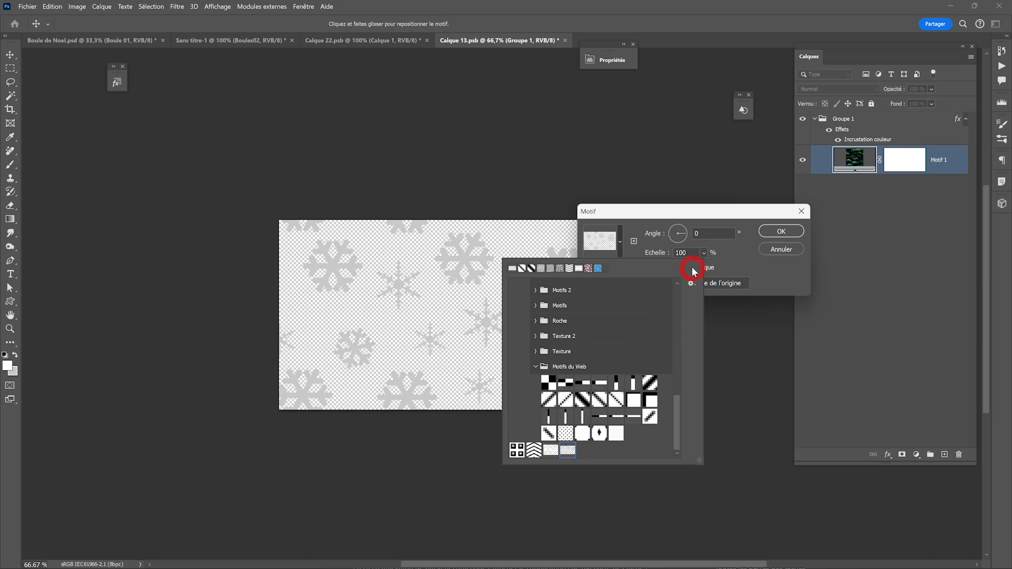
{"action": "left_click", "coordinate": [650, 214]}
{"action": "left_click", "coordinate": [704, 252]}
{"action": "left_click_drag", "start_coordinate": [703, 262], "coordinate": [705, 254]}
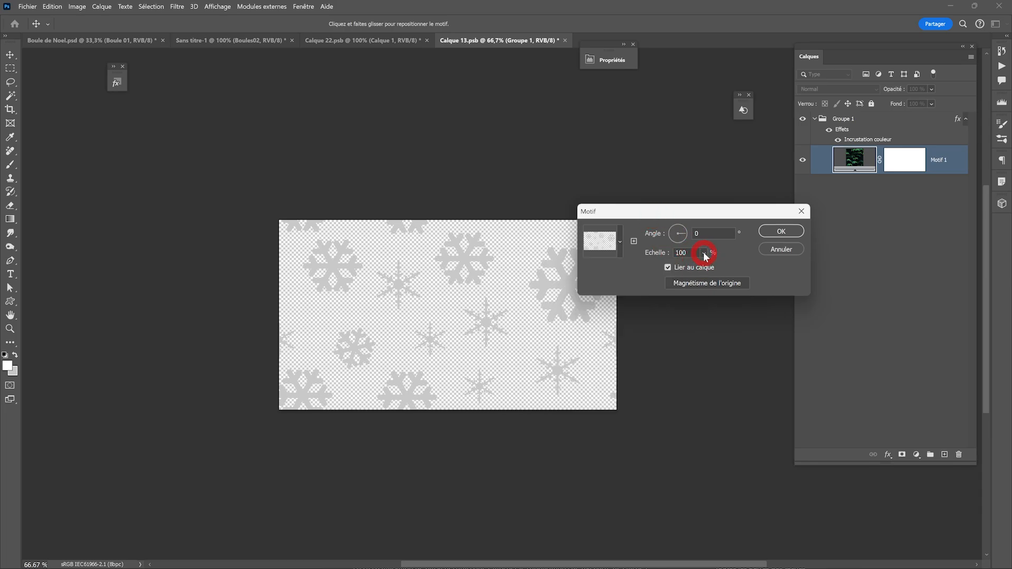
{"action": "left_click", "coordinate": [775, 232]}
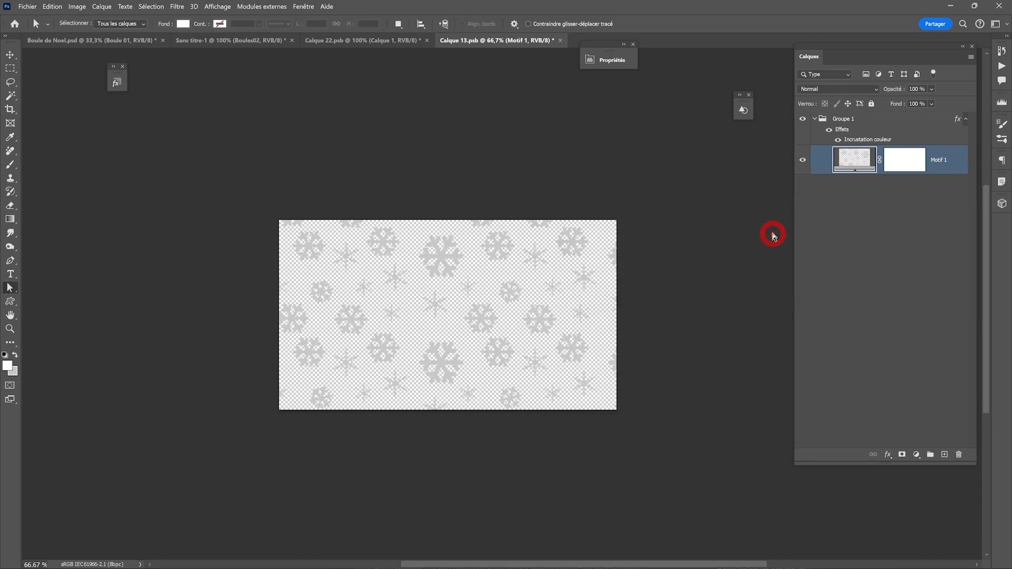
{"action": "left_click", "coordinate": [561, 41]}
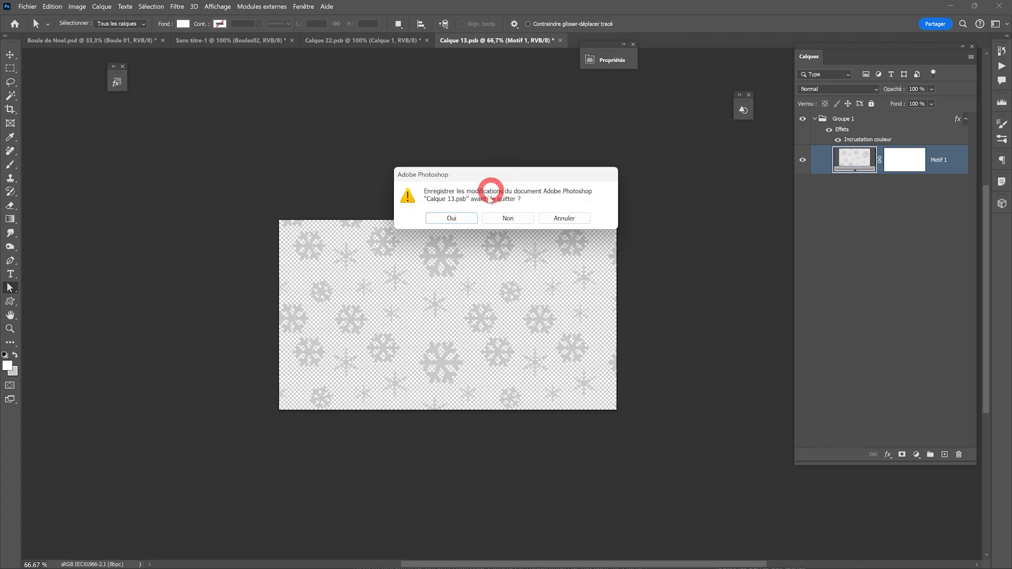
{"action": "left_click", "coordinate": [454, 219]}
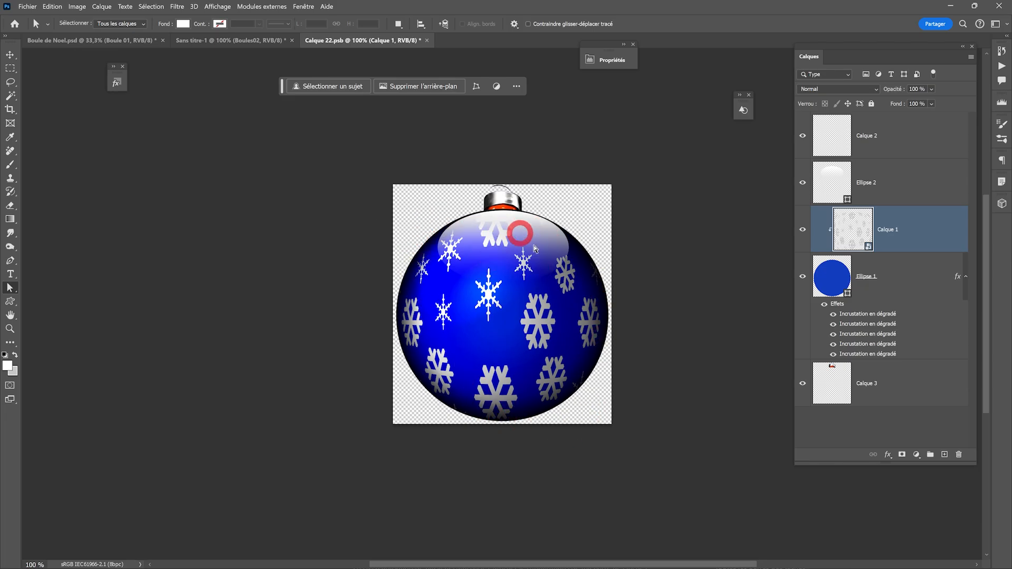
Step: Set the snowflake layer's blending mode to Incrustation and copy Ellipse 1's gradient overlay effects onto it
{"action": "left_click", "coordinate": [834, 91]}
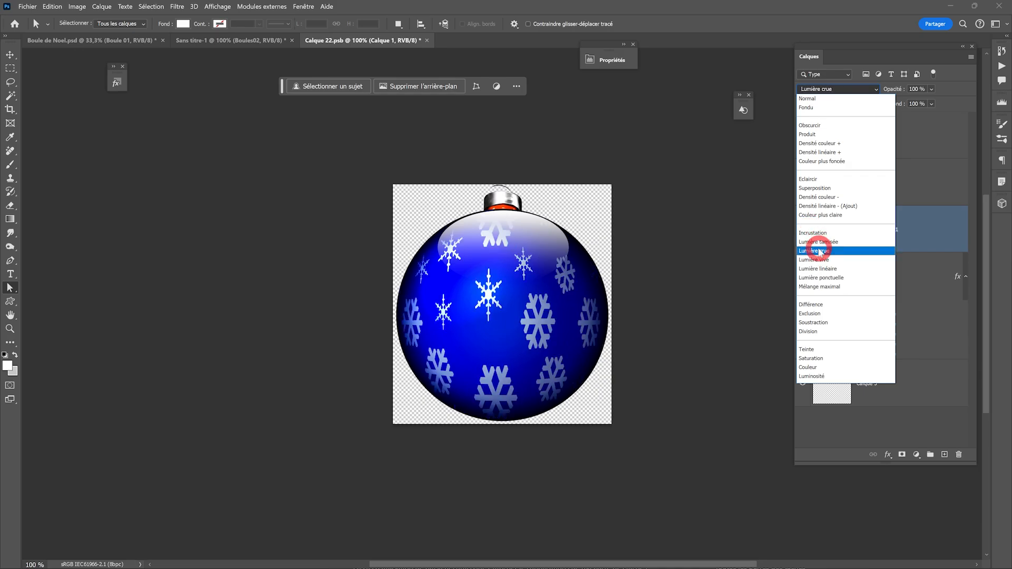
{"action": "left_click", "coordinate": [820, 234]}
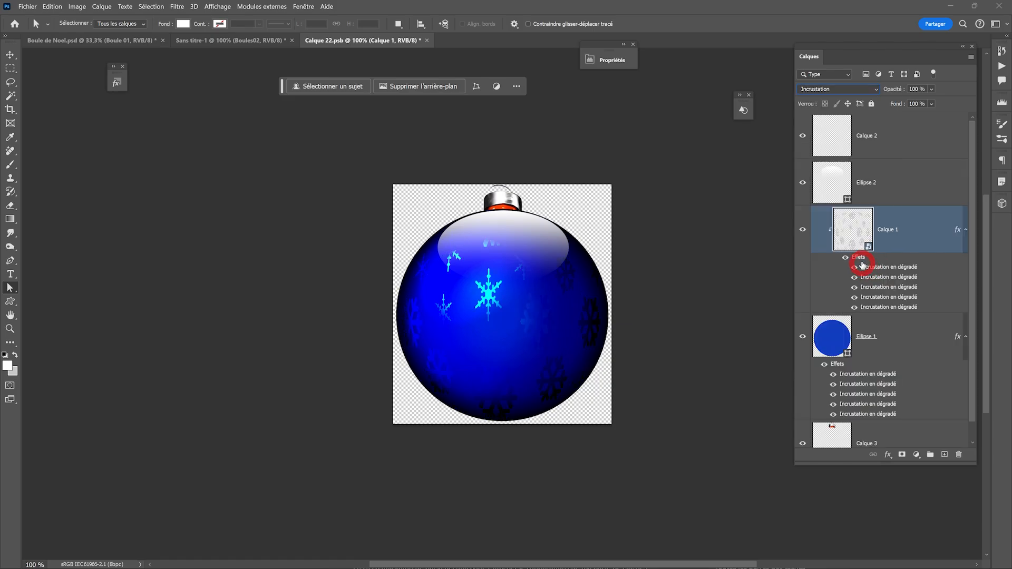
{"action": "left_click_drag", "start_coordinate": [862, 259], "coordinate": [836, 307]}
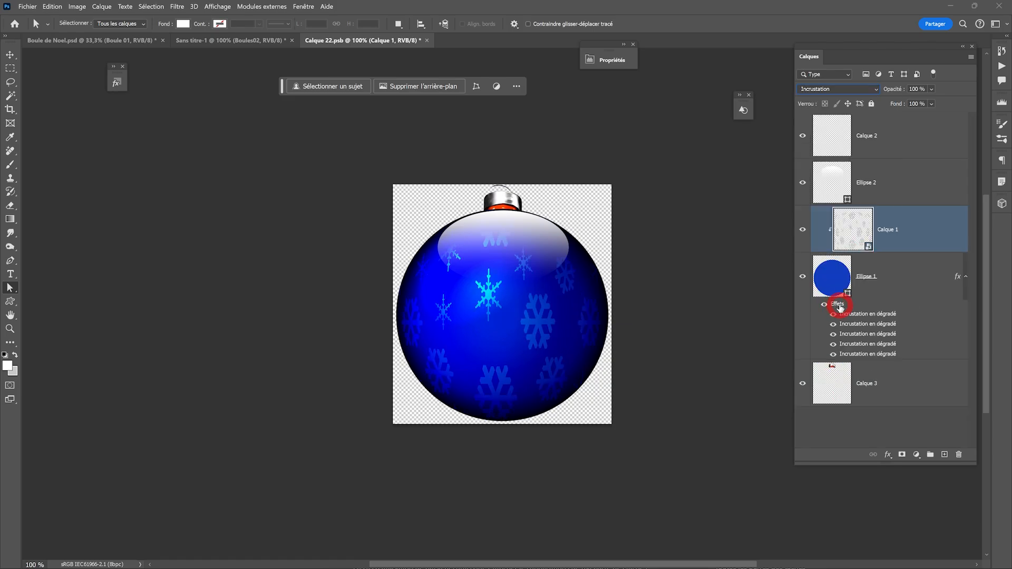
{"action": "key", "text": "alt"}
{"action": "left_click_drag", "start_coordinate": [837, 306], "coordinate": [907, 234]}
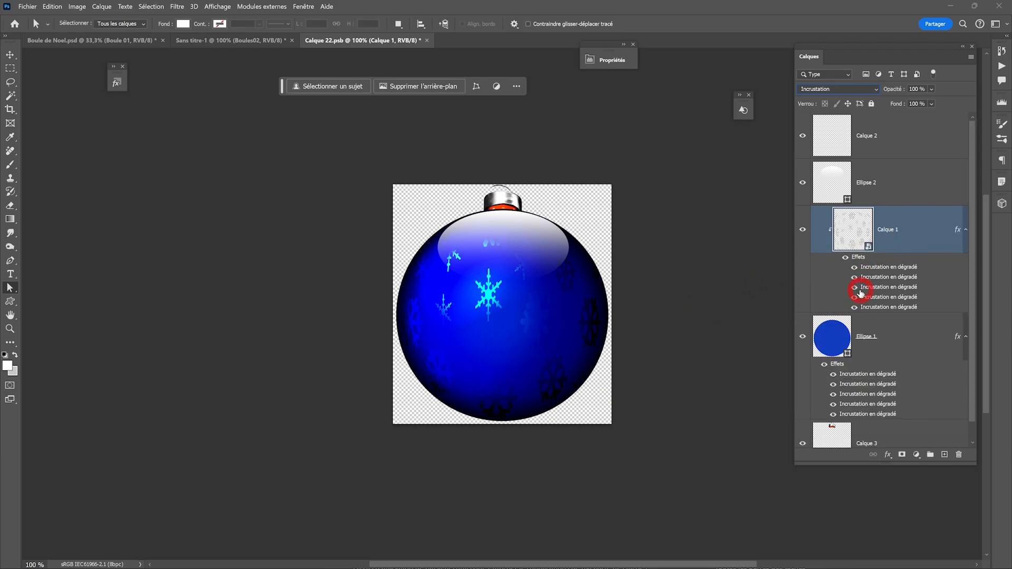
Step: Hide the lowest gradient overlay effect on the snowflake layer Calque 1, and save and close the smart object's contents
{"action": "left_click", "coordinate": [855, 297]}
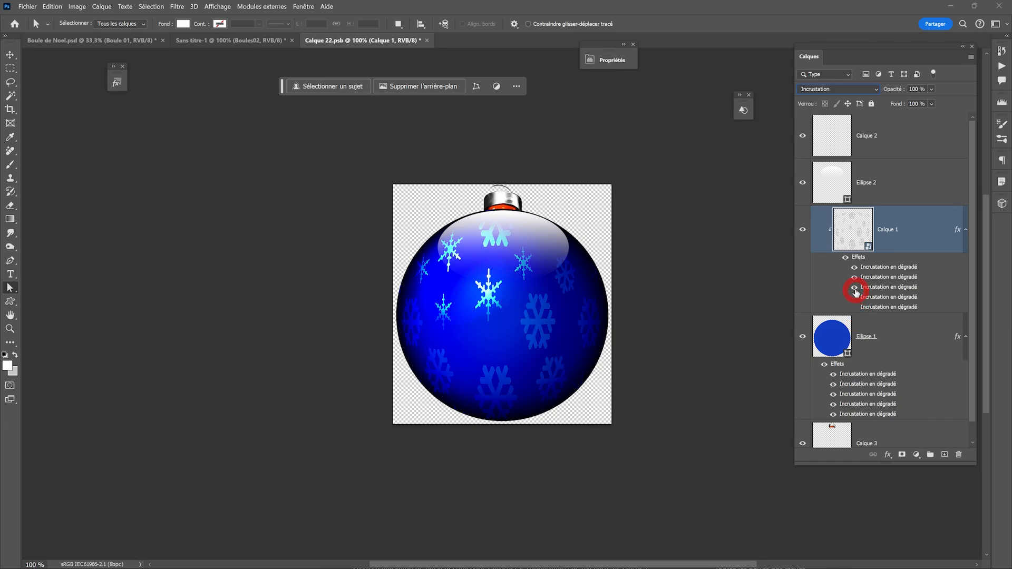
{"action": "left_click", "coordinate": [854, 307]}
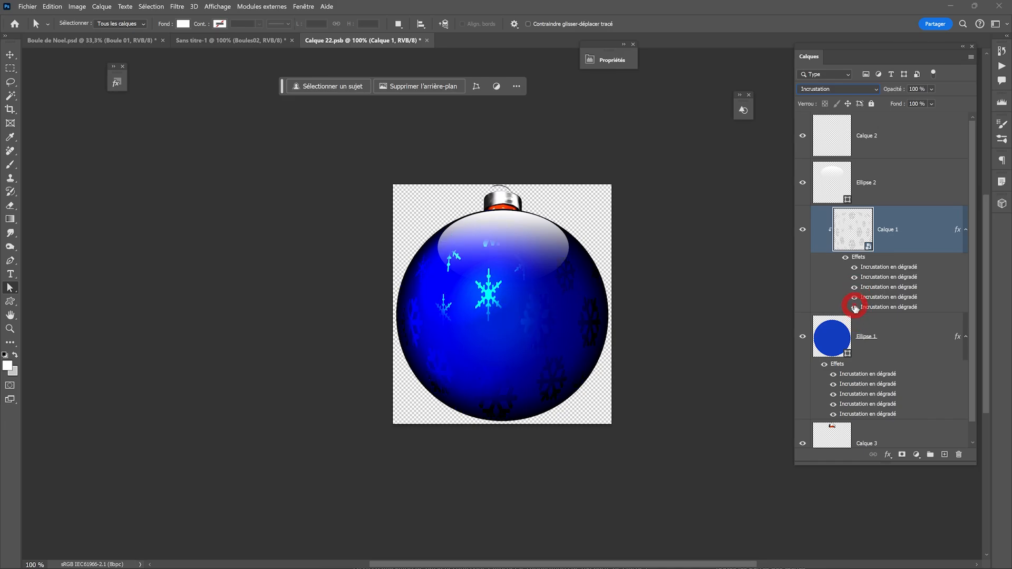
{"action": "left_click", "coordinate": [427, 40]}
{"action": "left_click", "coordinate": [450, 219]}
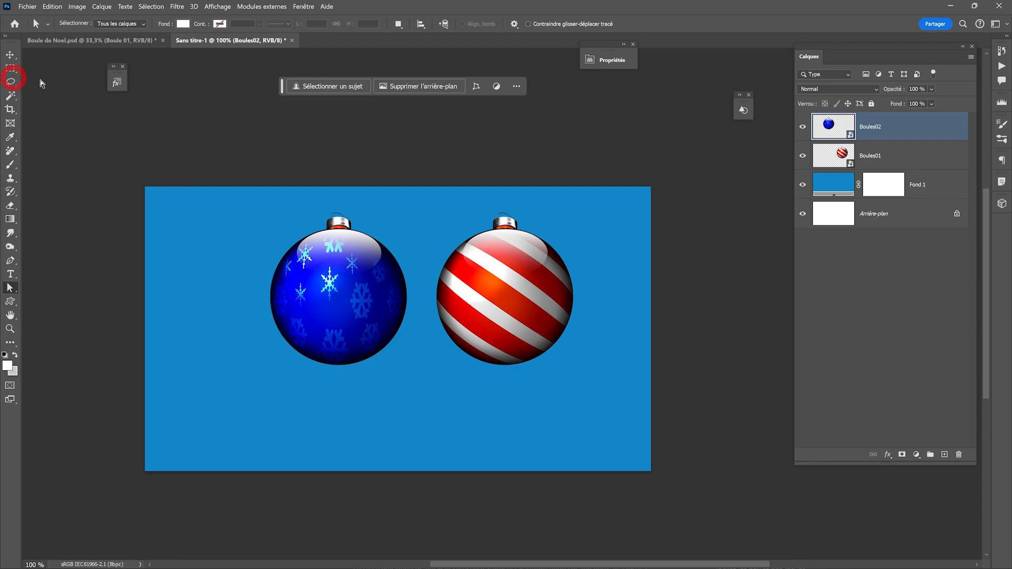
Step: Move the blue snowflake ball so it overlaps the striped ball's lower left side, and scale it down to about 44.47 %
{"action": "left_click", "coordinate": [10, 54]}
{"action": "left_click_drag", "start_coordinate": [343, 281], "coordinate": [422, 285]}
{"action": "key", "text": "ctrl+t"}
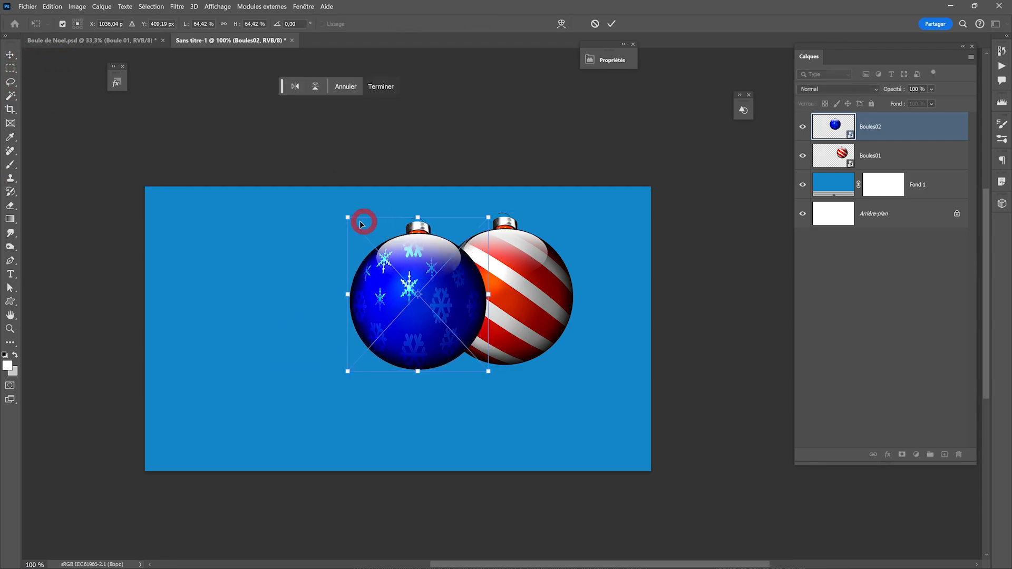
{"action": "left_click_drag", "start_coordinate": [348, 218], "coordinate": [389, 266]}
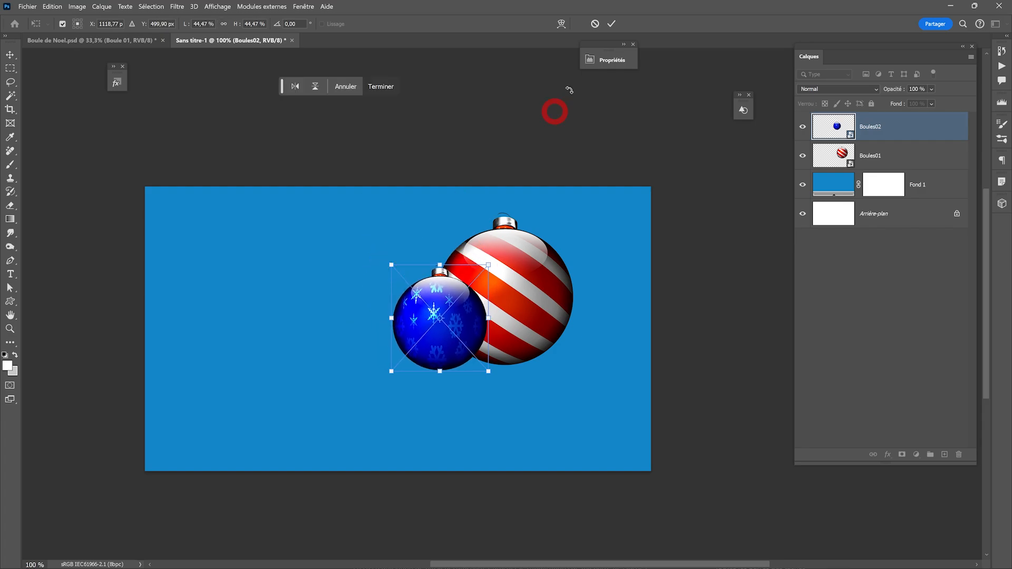
{"action": "left_click", "coordinate": [611, 23]}
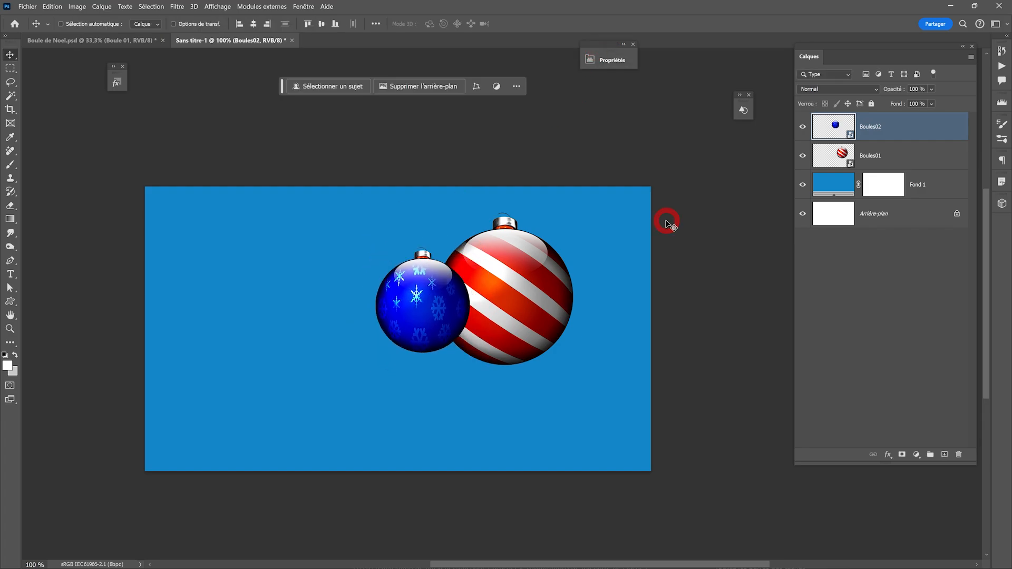
{"action": "left_click", "coordinate": [364, 231]}
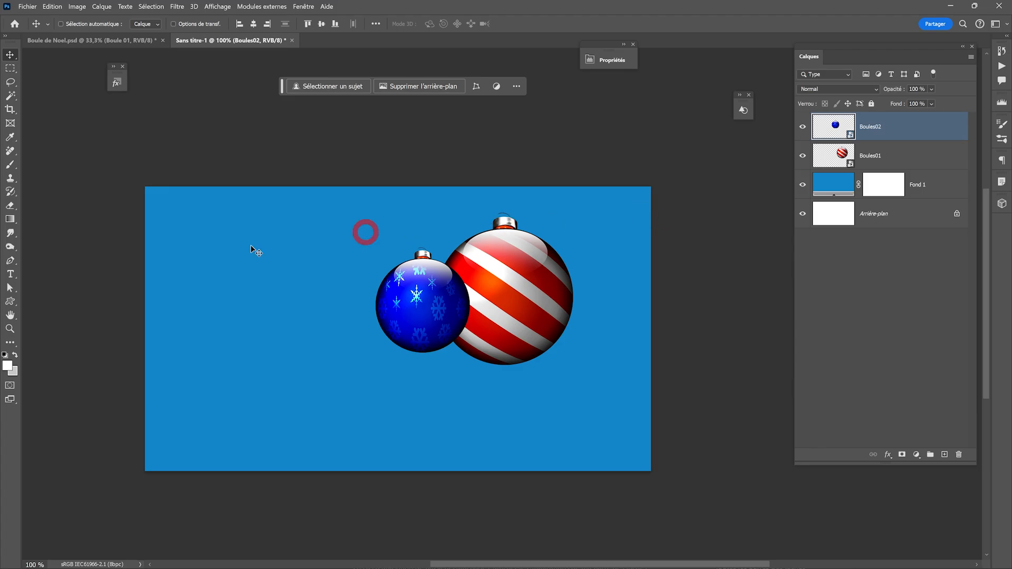